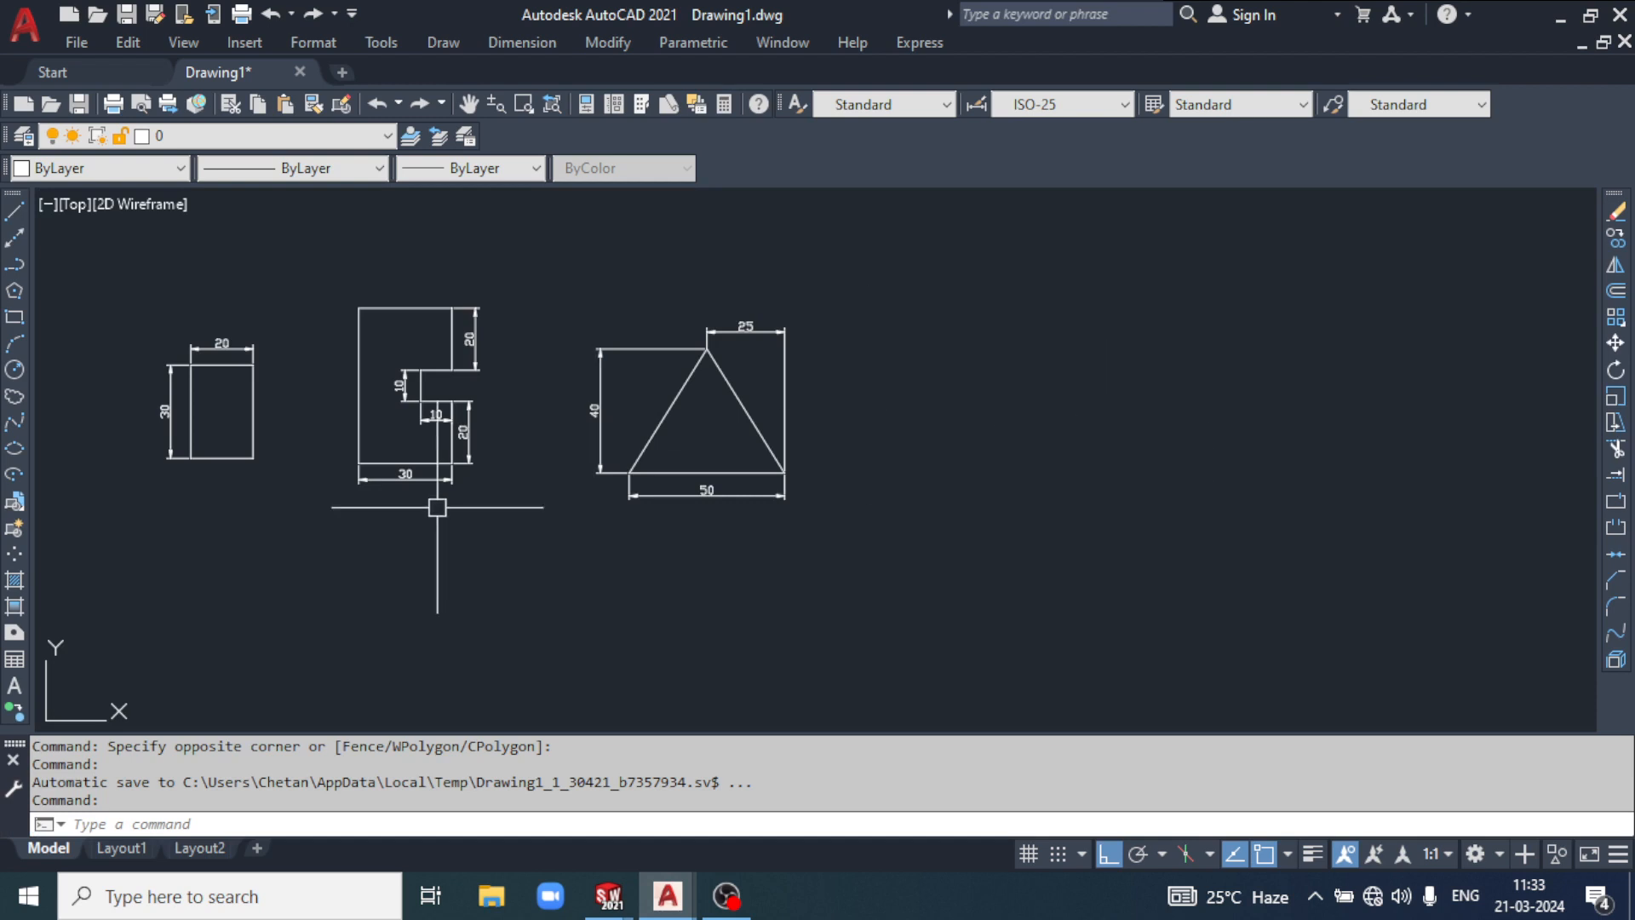
middle_click_drag(437, 507, 609, 489)
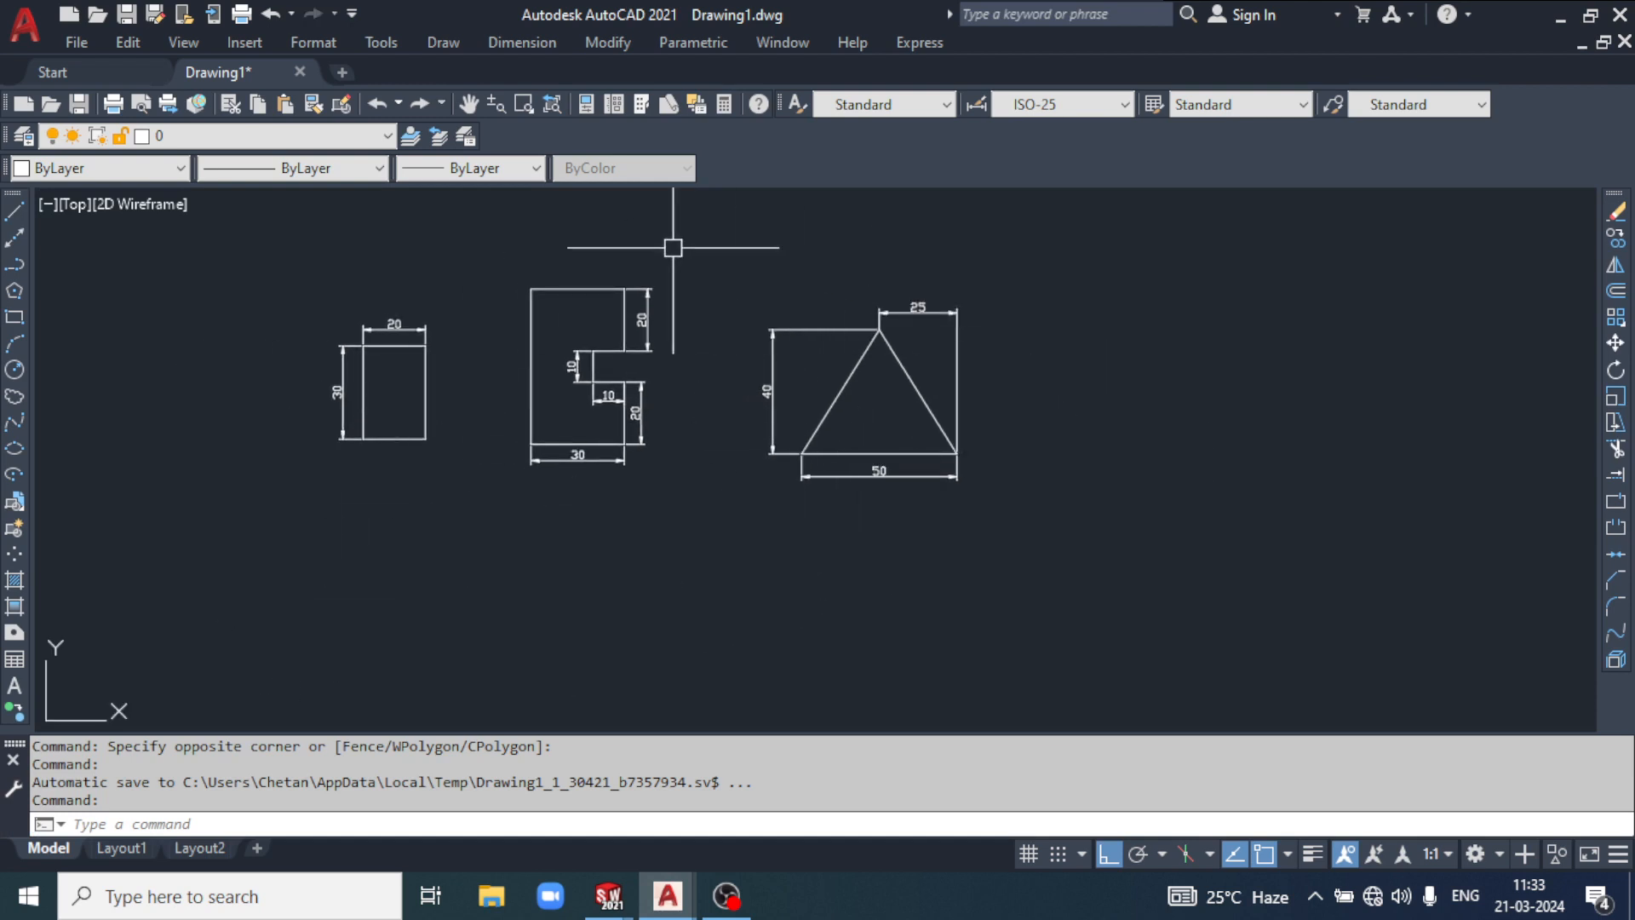
left_click(445, 44)
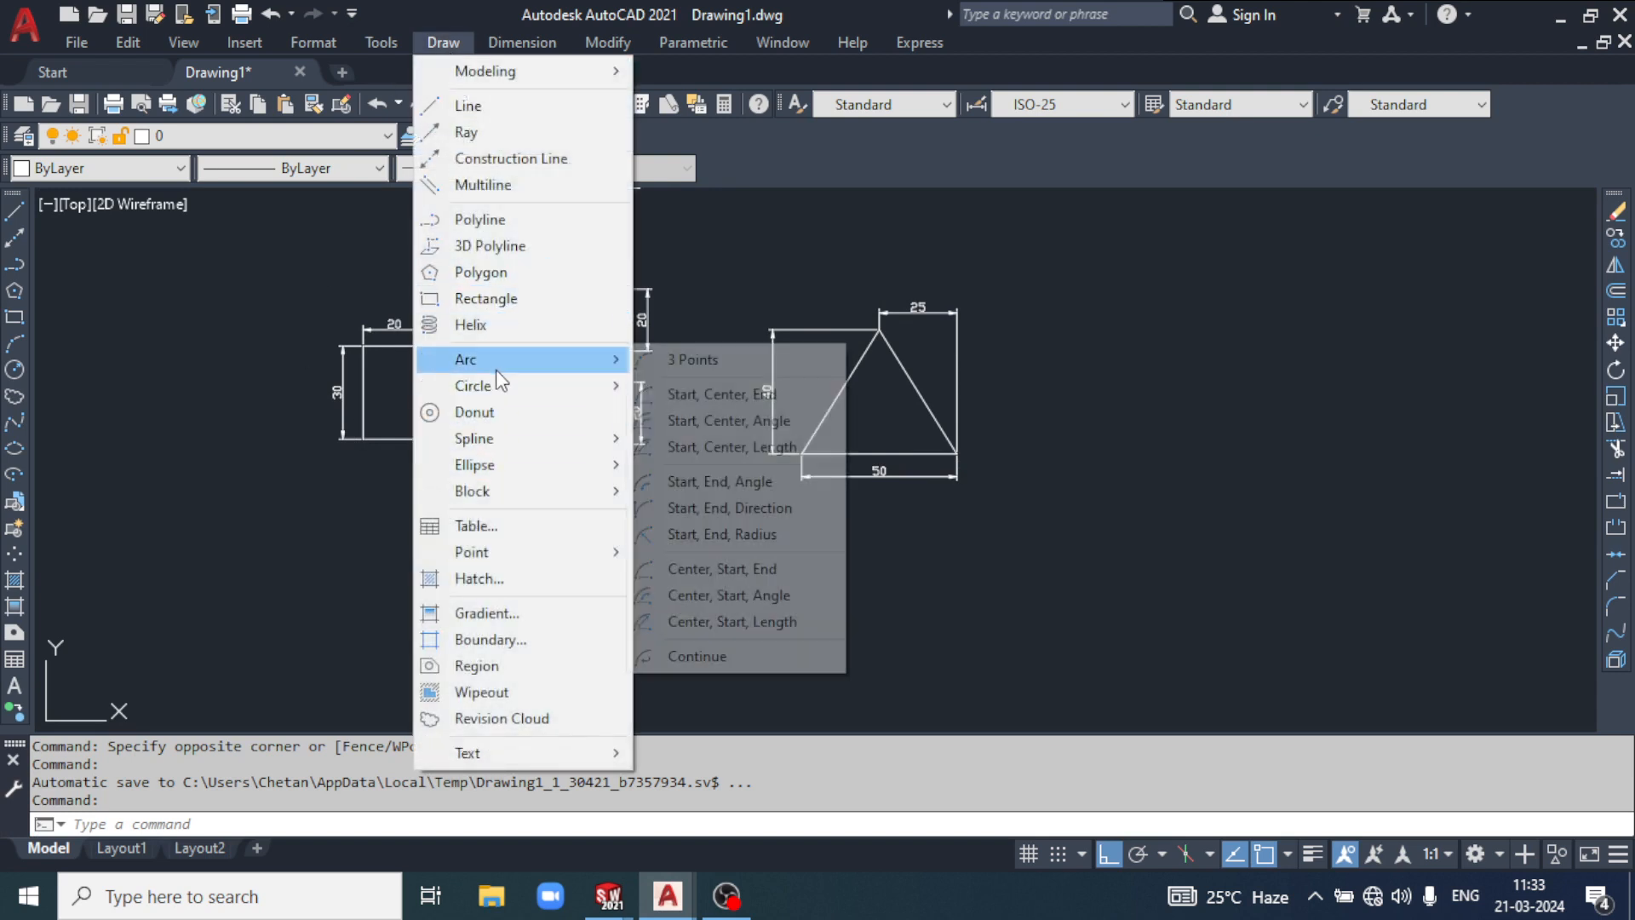
mouse_move(496, 383)
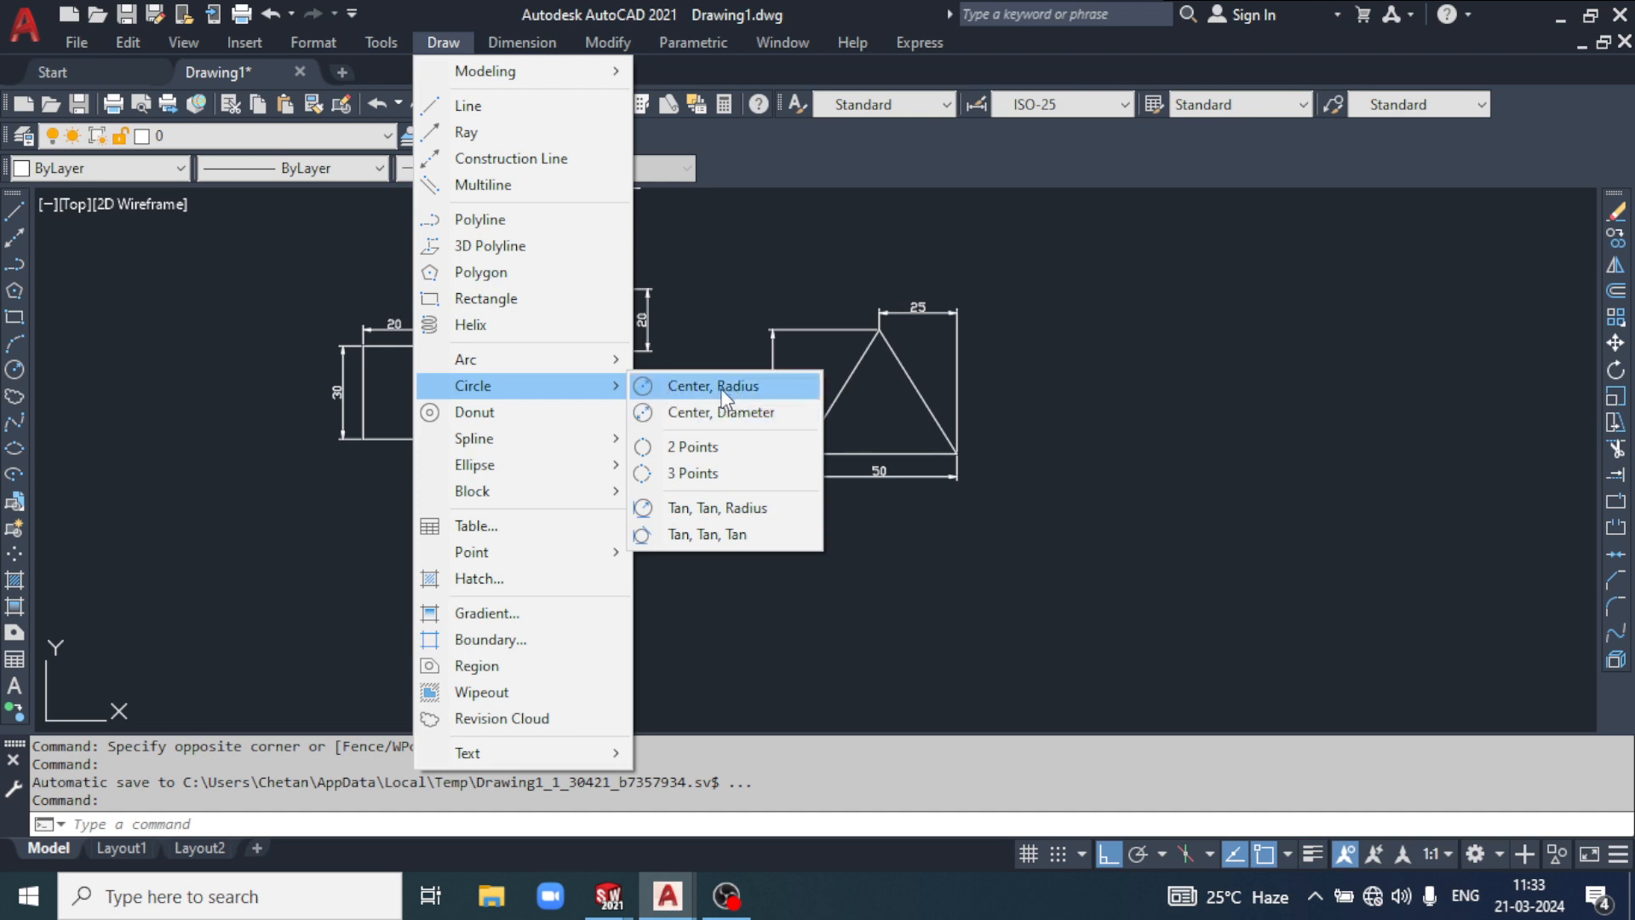
left_click(1195, 394)
left_click(1020, 524)
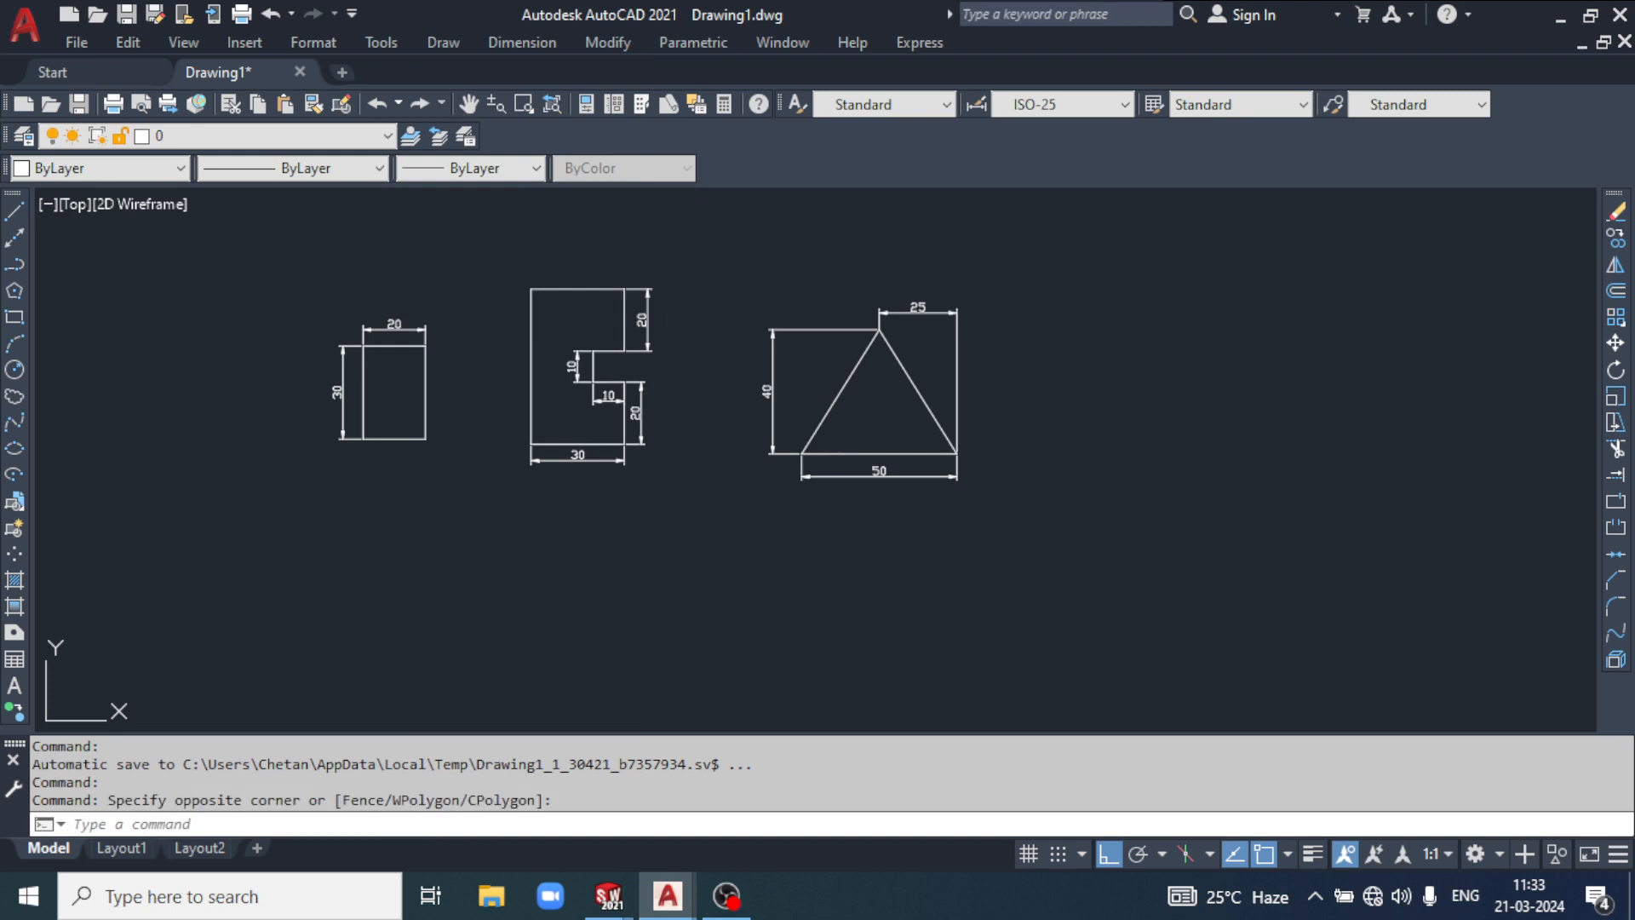
middle_click_drag(1139, 440, 544, 494)
scroll(596, 503, "up", 2)
left_click(664, 522)
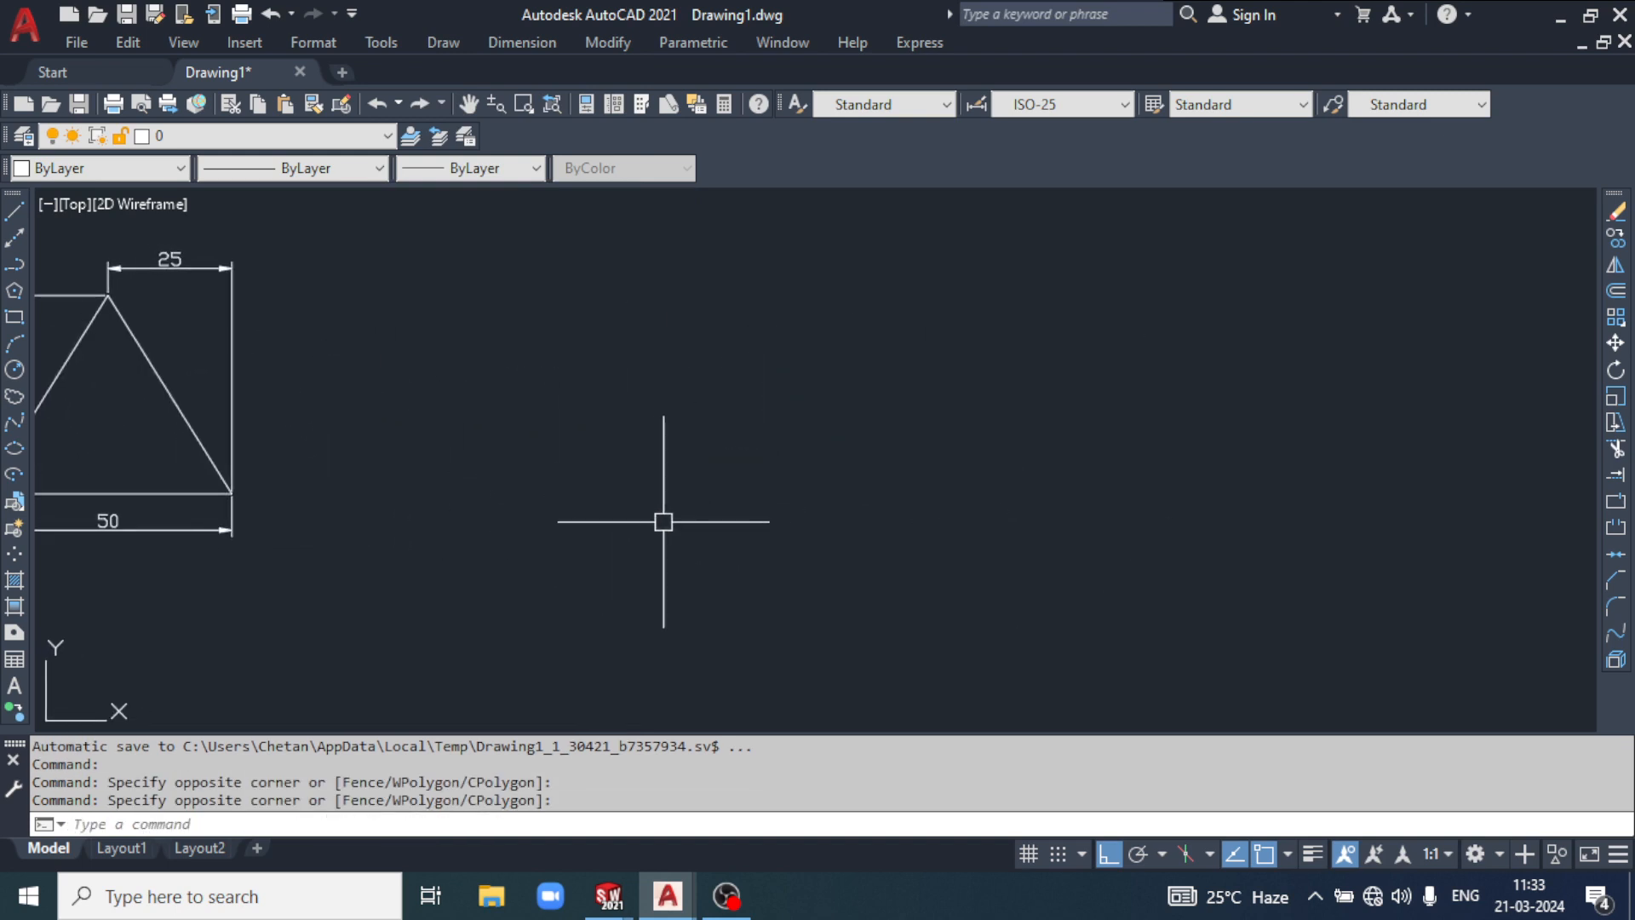
left_click(694, 468)
left_click(621, 543)
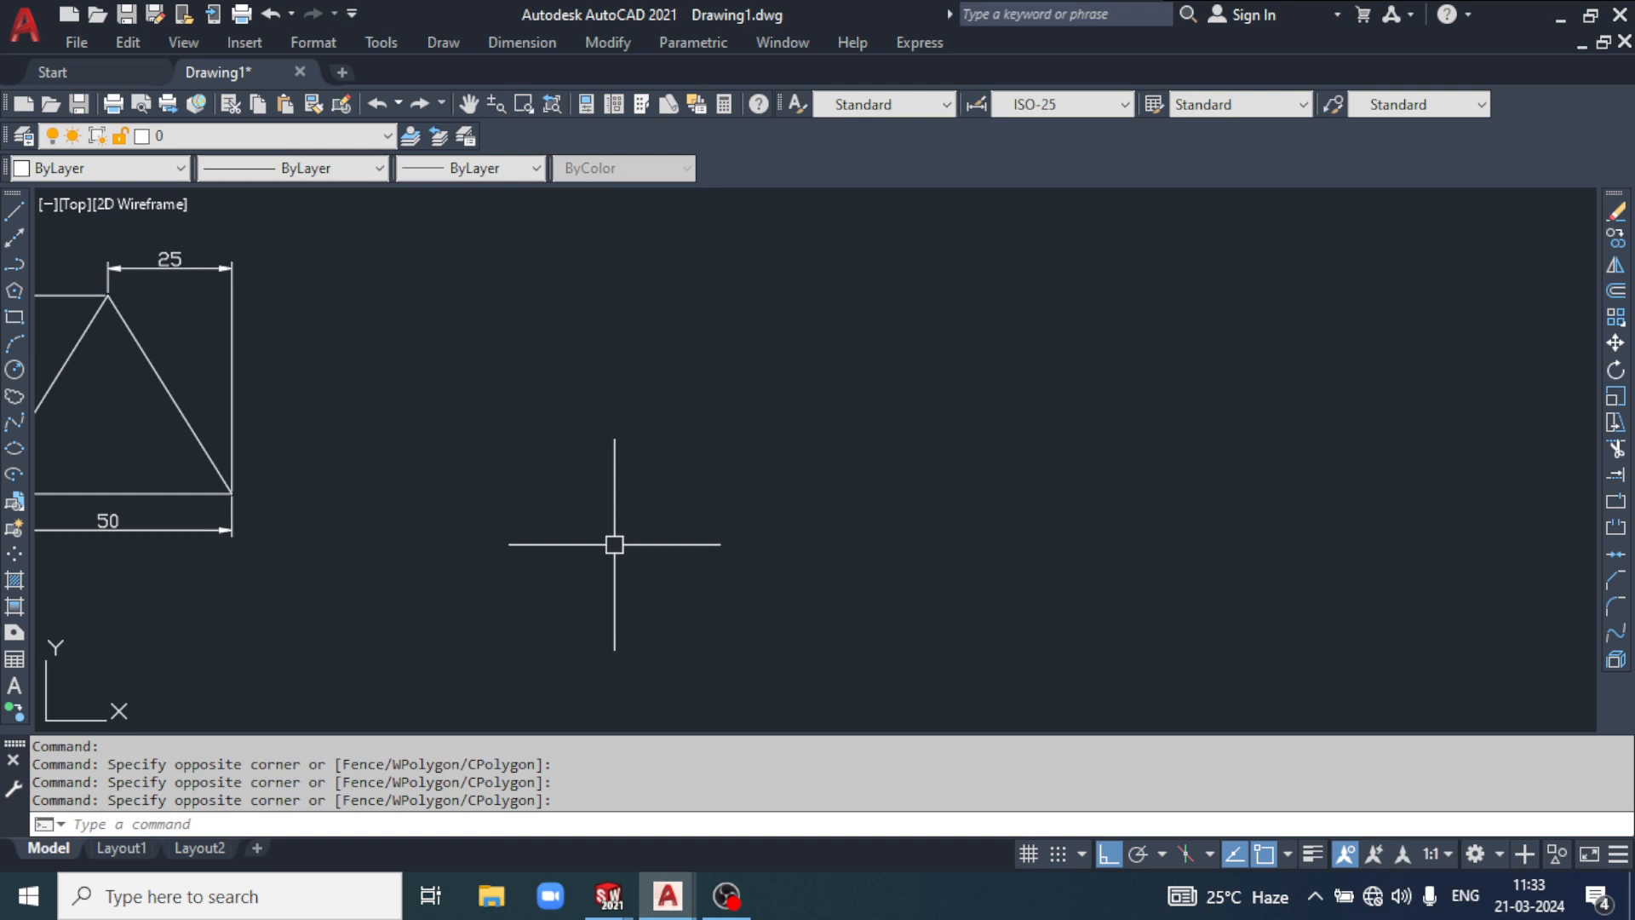
left_click(683, 491)
left_click(591, 570)
middle_click_drag(632, 530, 601, 548)
left_click(599, 534)
left_click(551, 542)
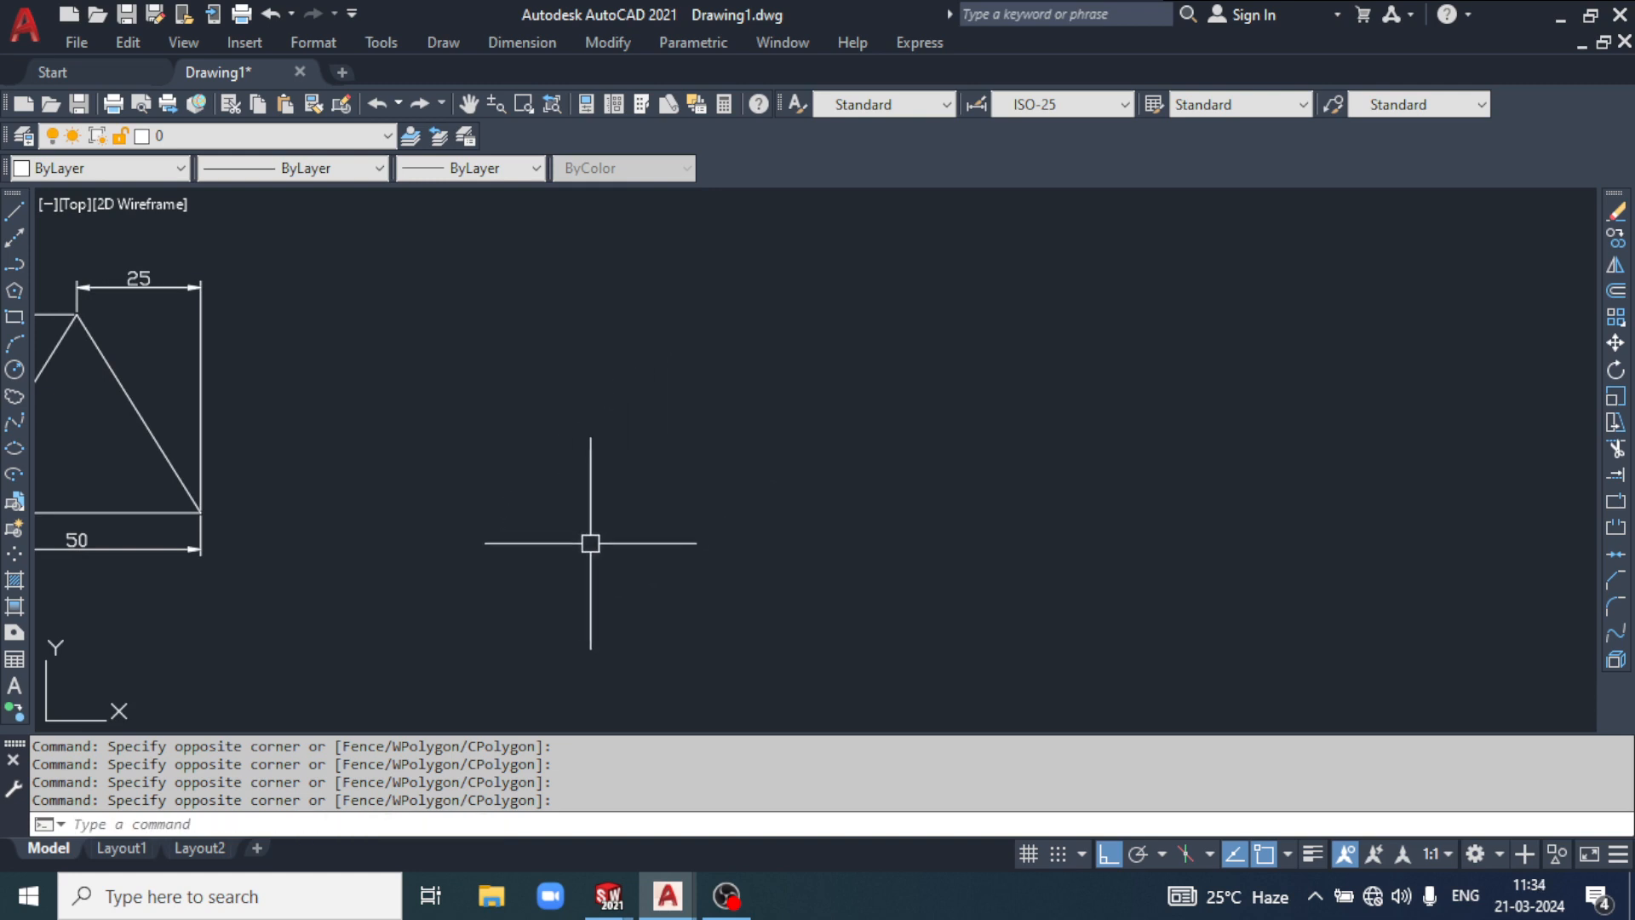
left_click(694, 435)
left_click(574, 508)
left_click(546, 478)
left_click(685, 381)
middle_click_drag(725, 374, 686, 397)
middle_click_drag(639, 471, 534, 481)
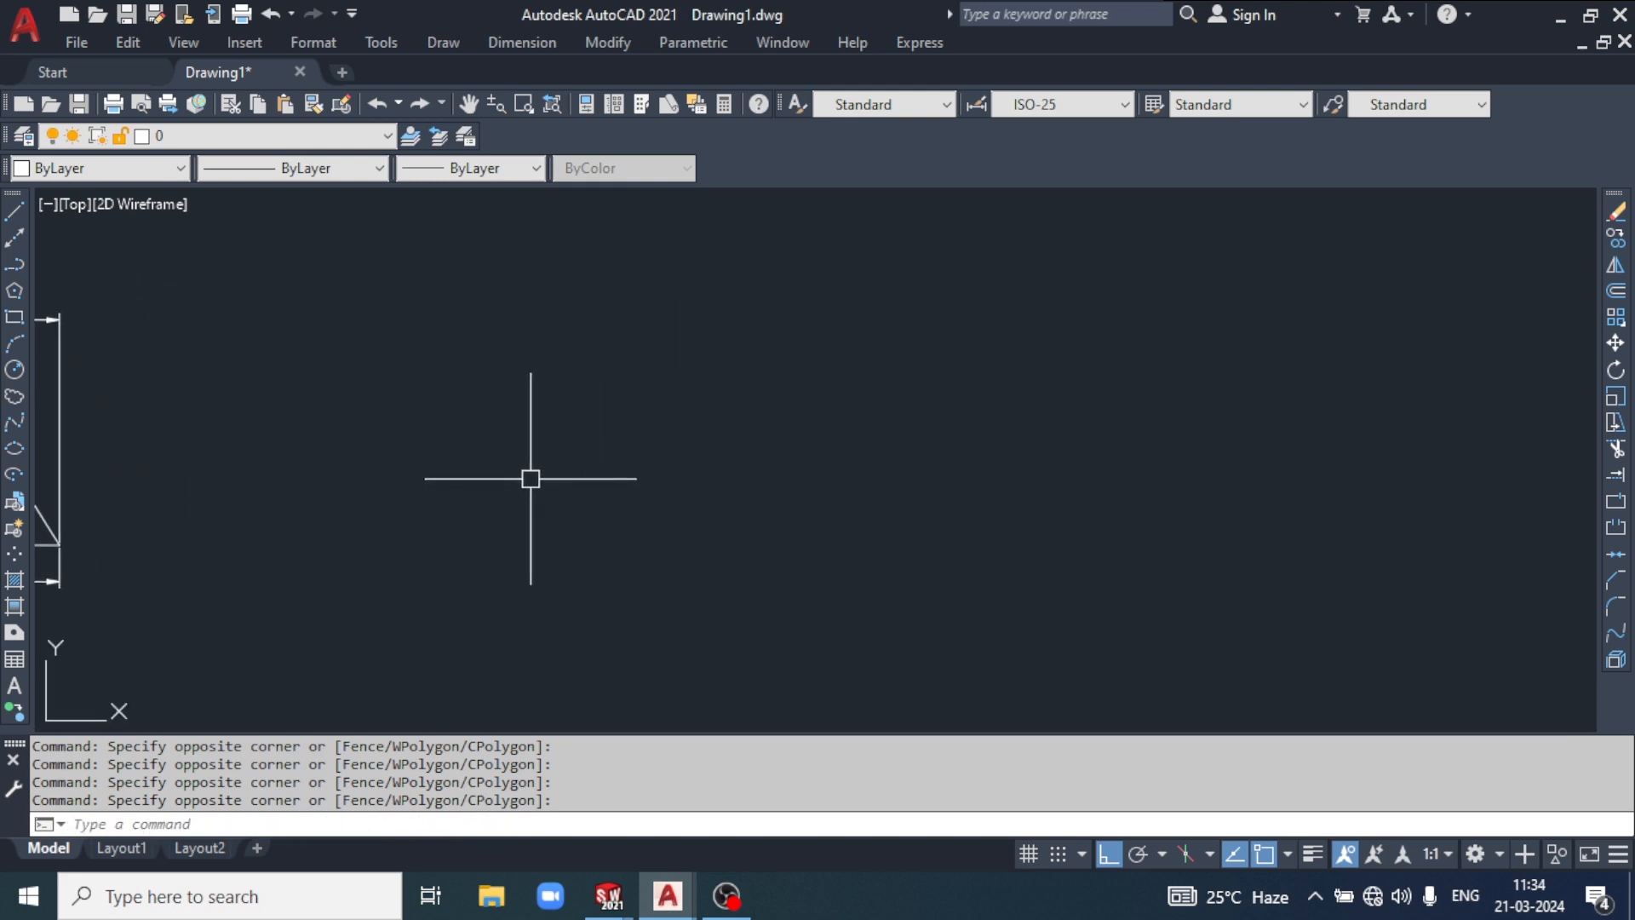
middle_click_drag(664, 452, 649, 471)
left_click(641, 424)
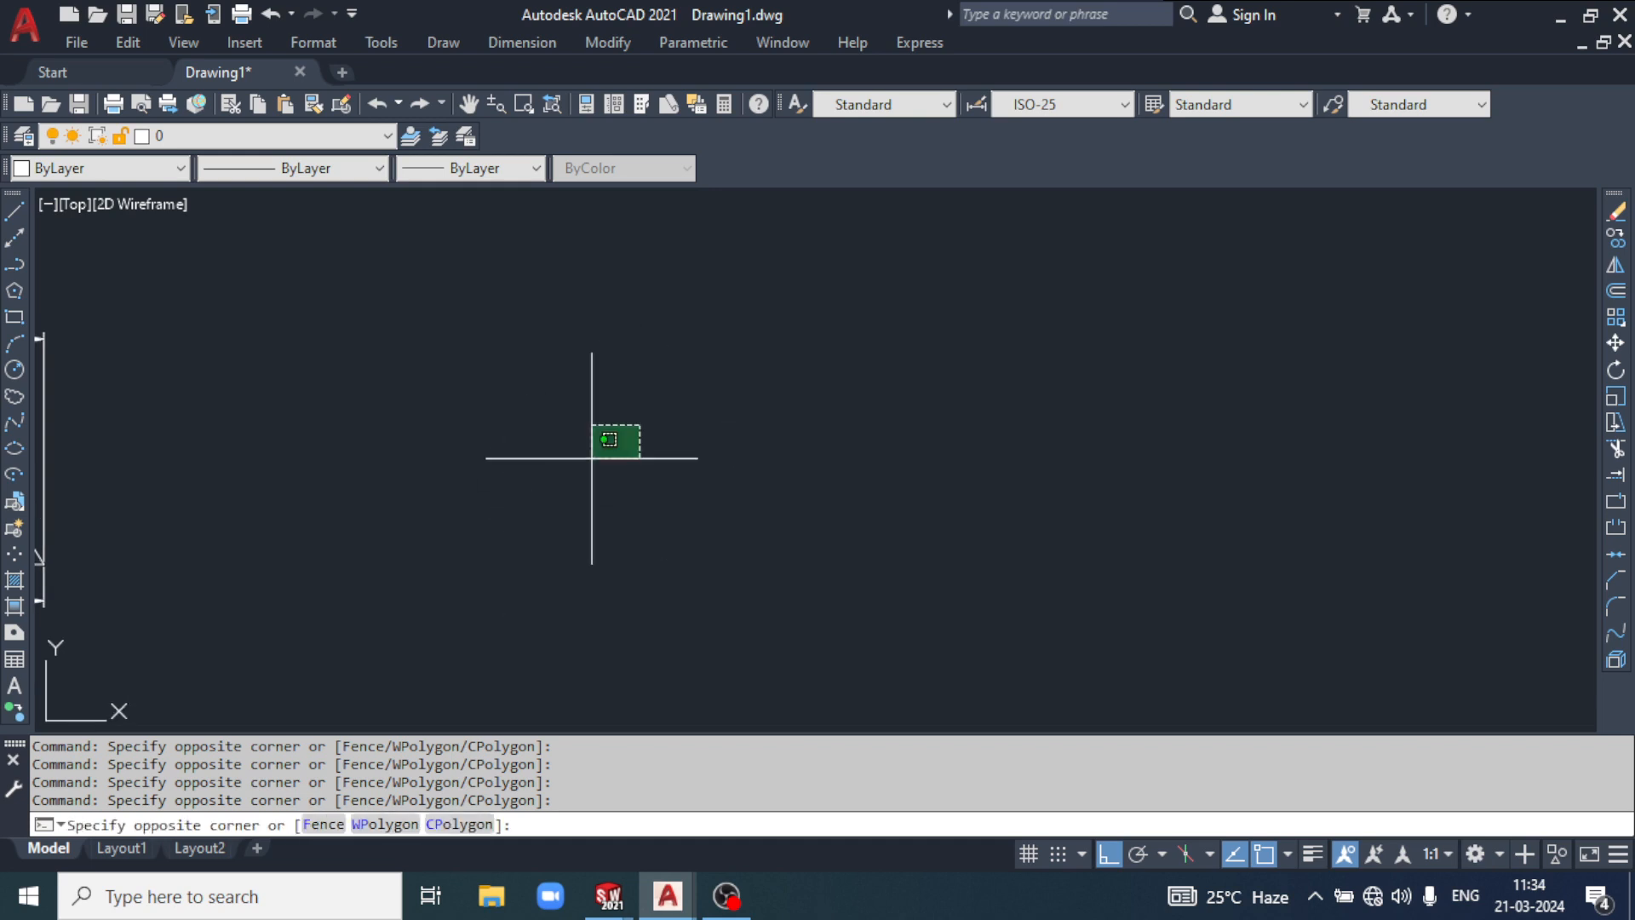
left_click(592, 458)
left_click(441, 42)
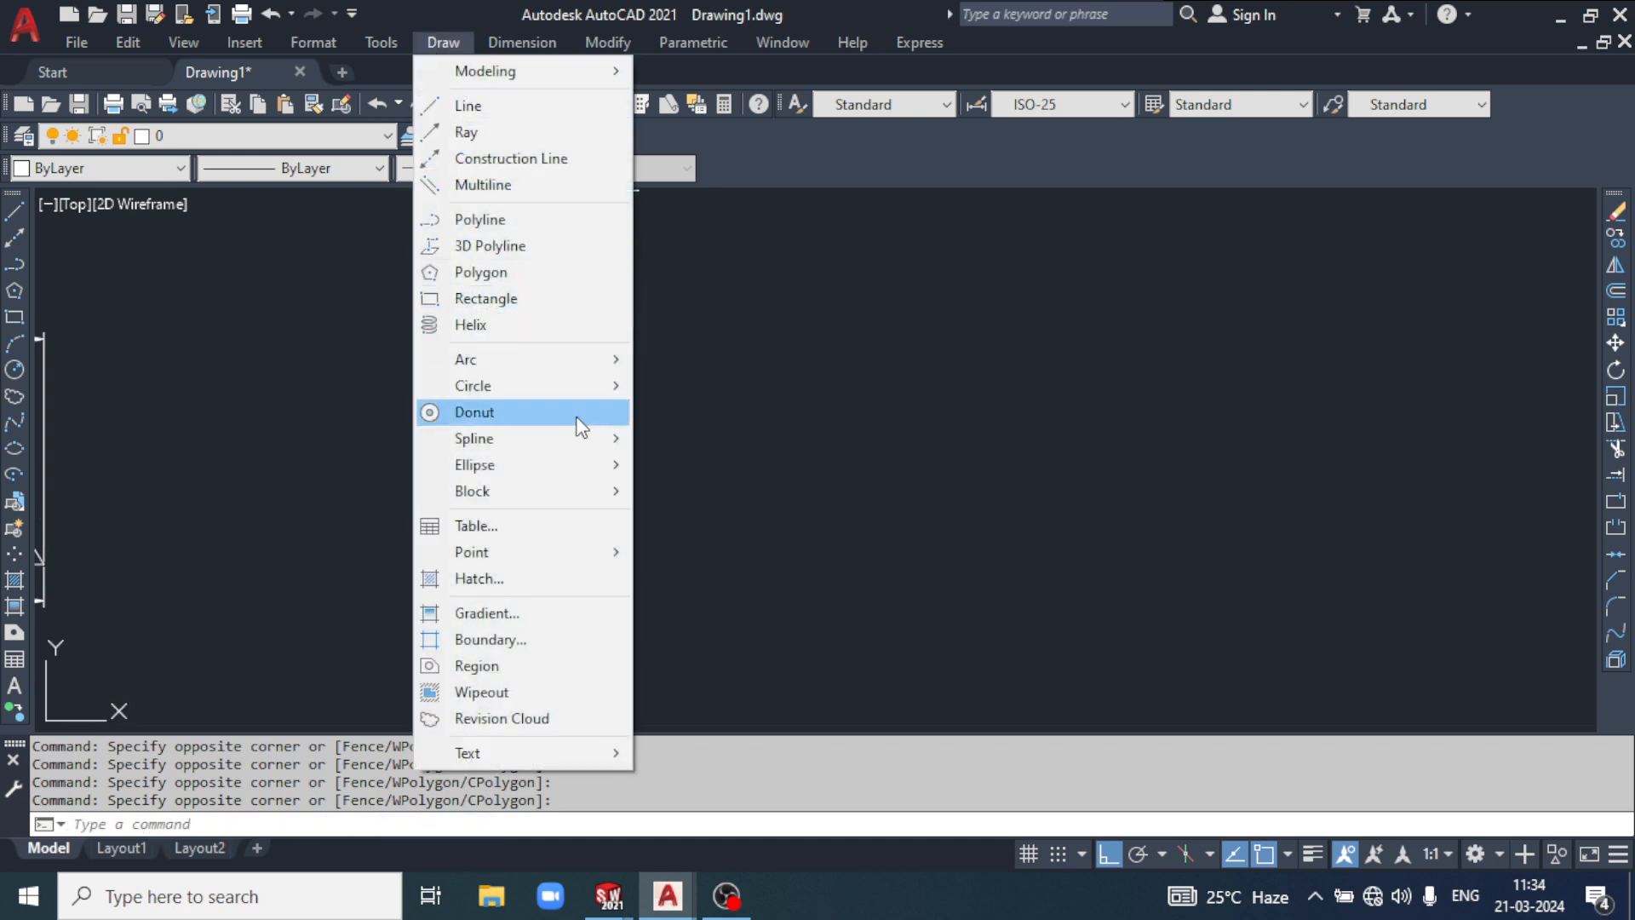
mouse_move(596, 386)
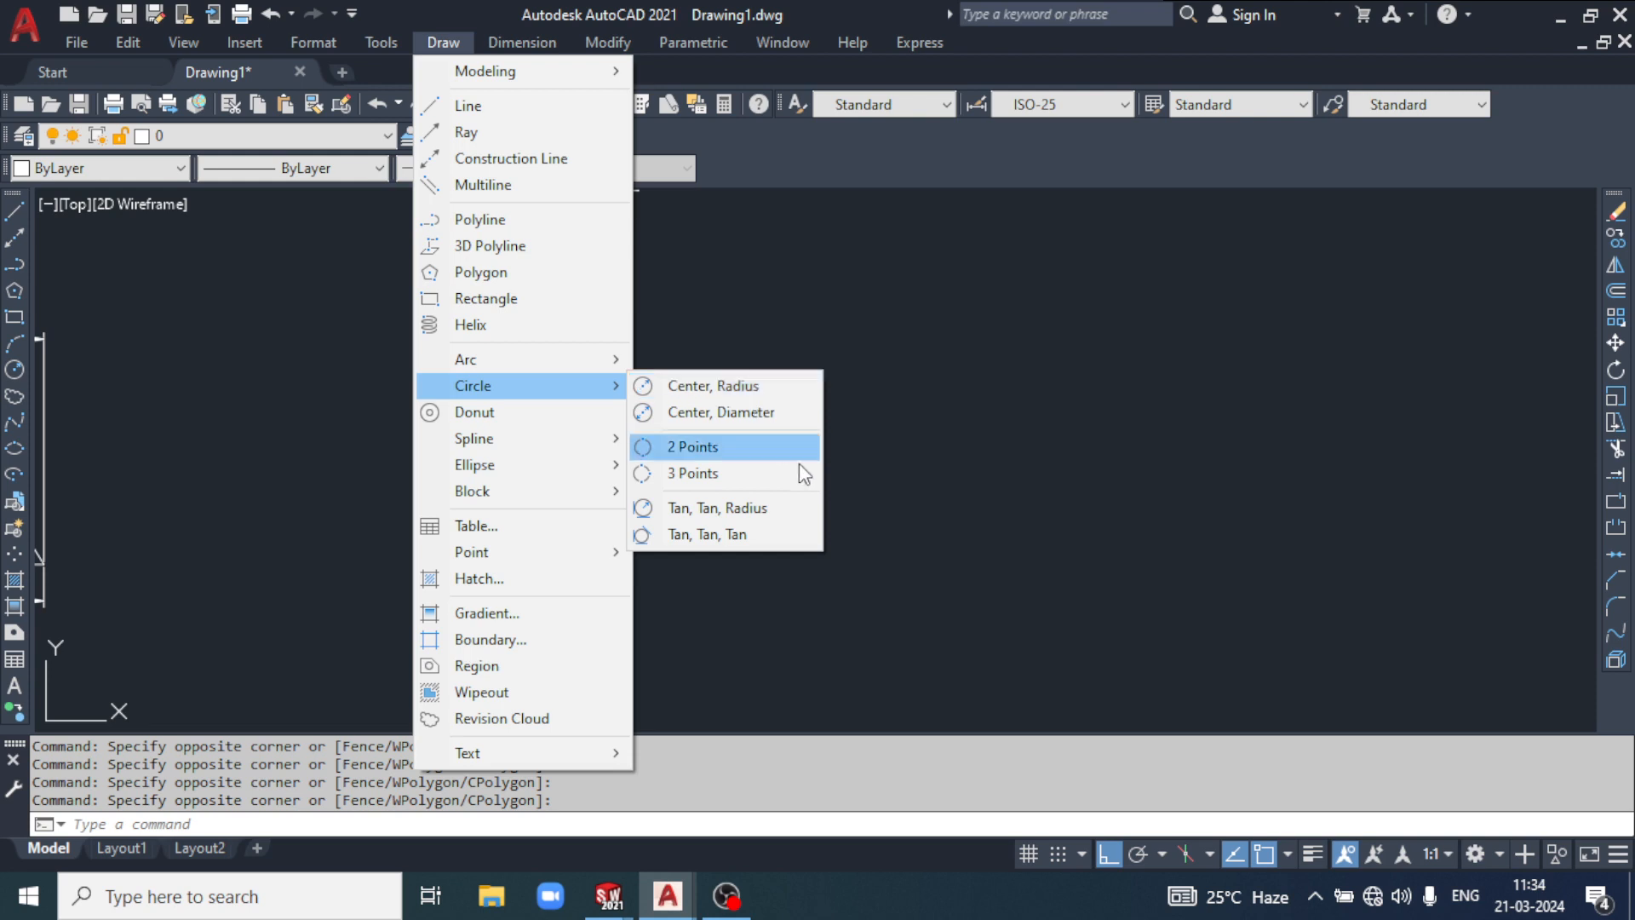
left_click(1142, 427)
left_click(820, 518)
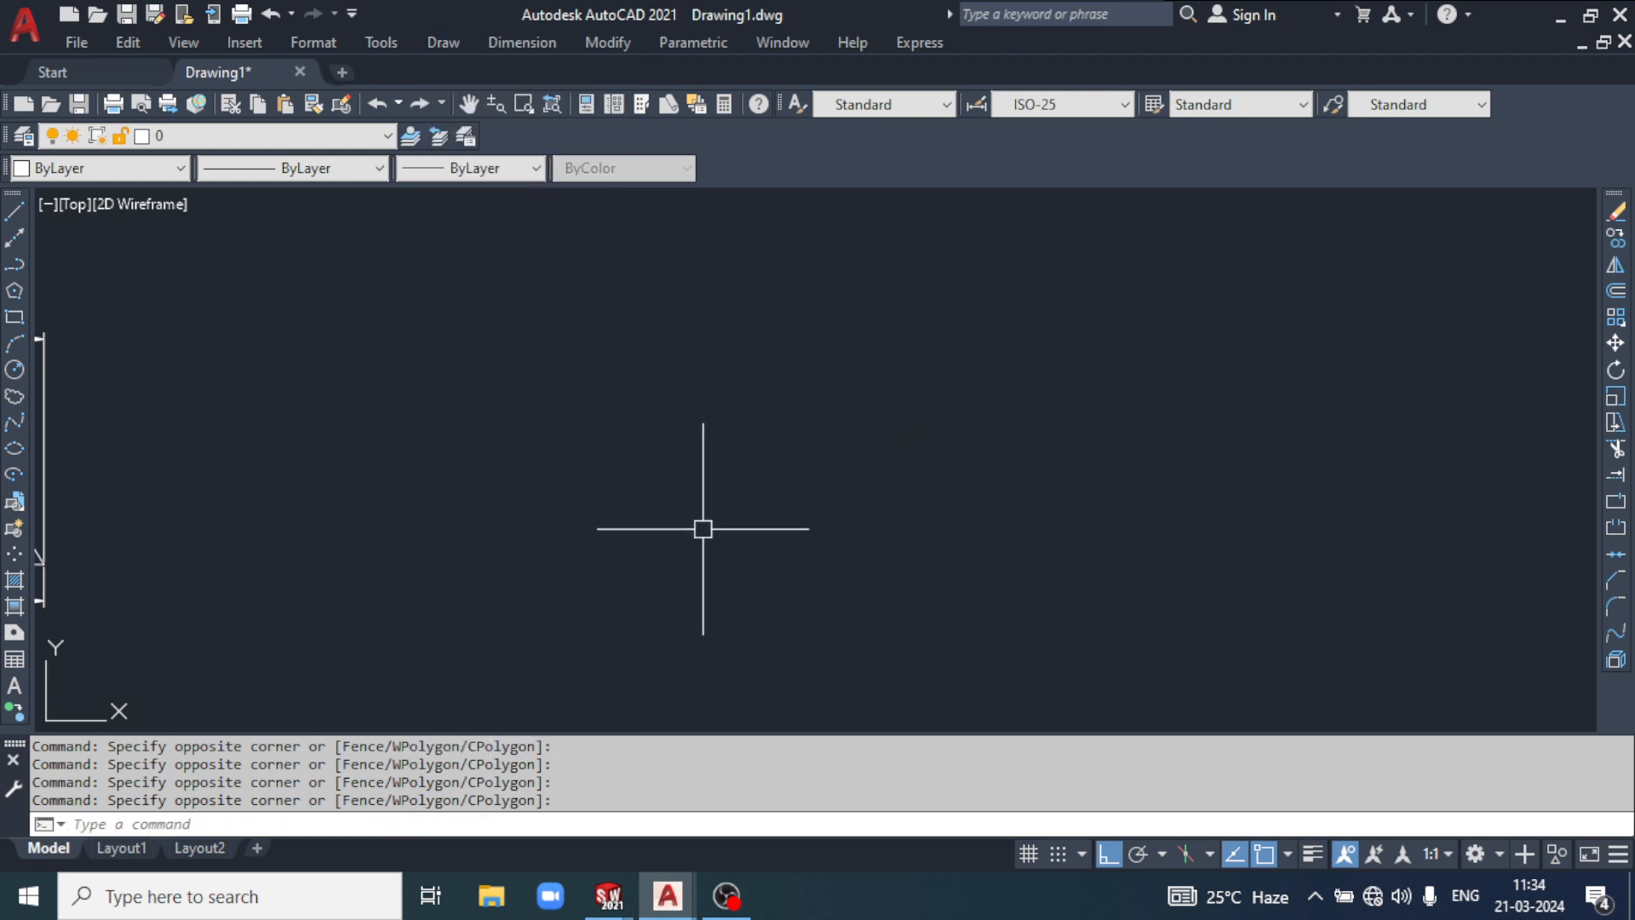
Step: Draw a circle of radius 40 by centre and radius in the empty area beside the dimensioned triangle
type("c")
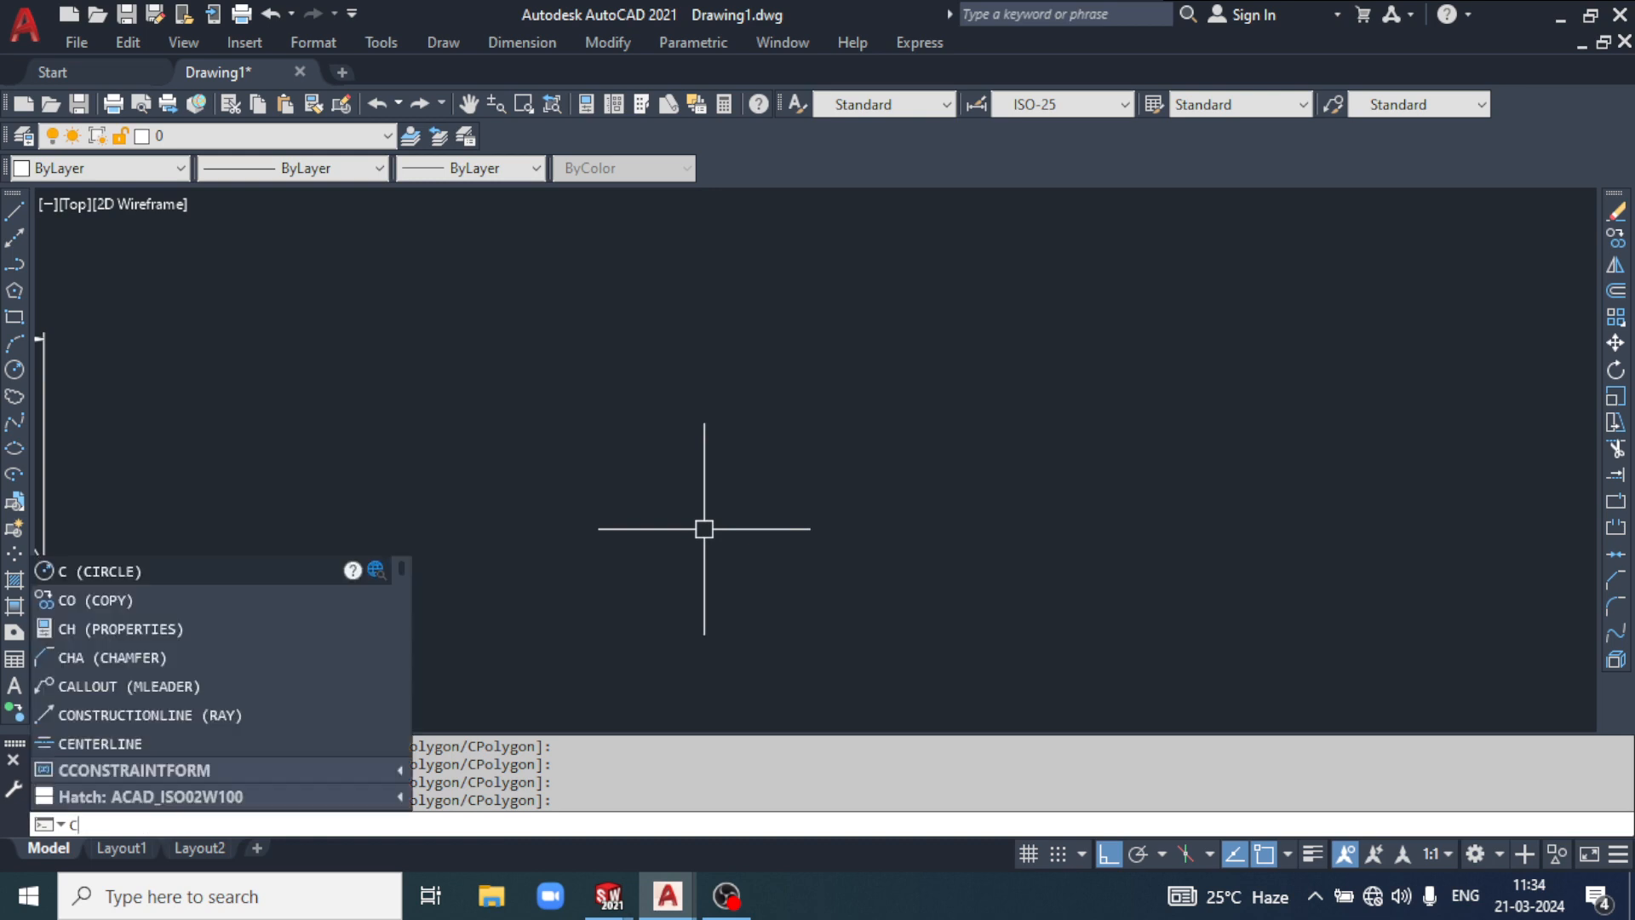
key("Return")
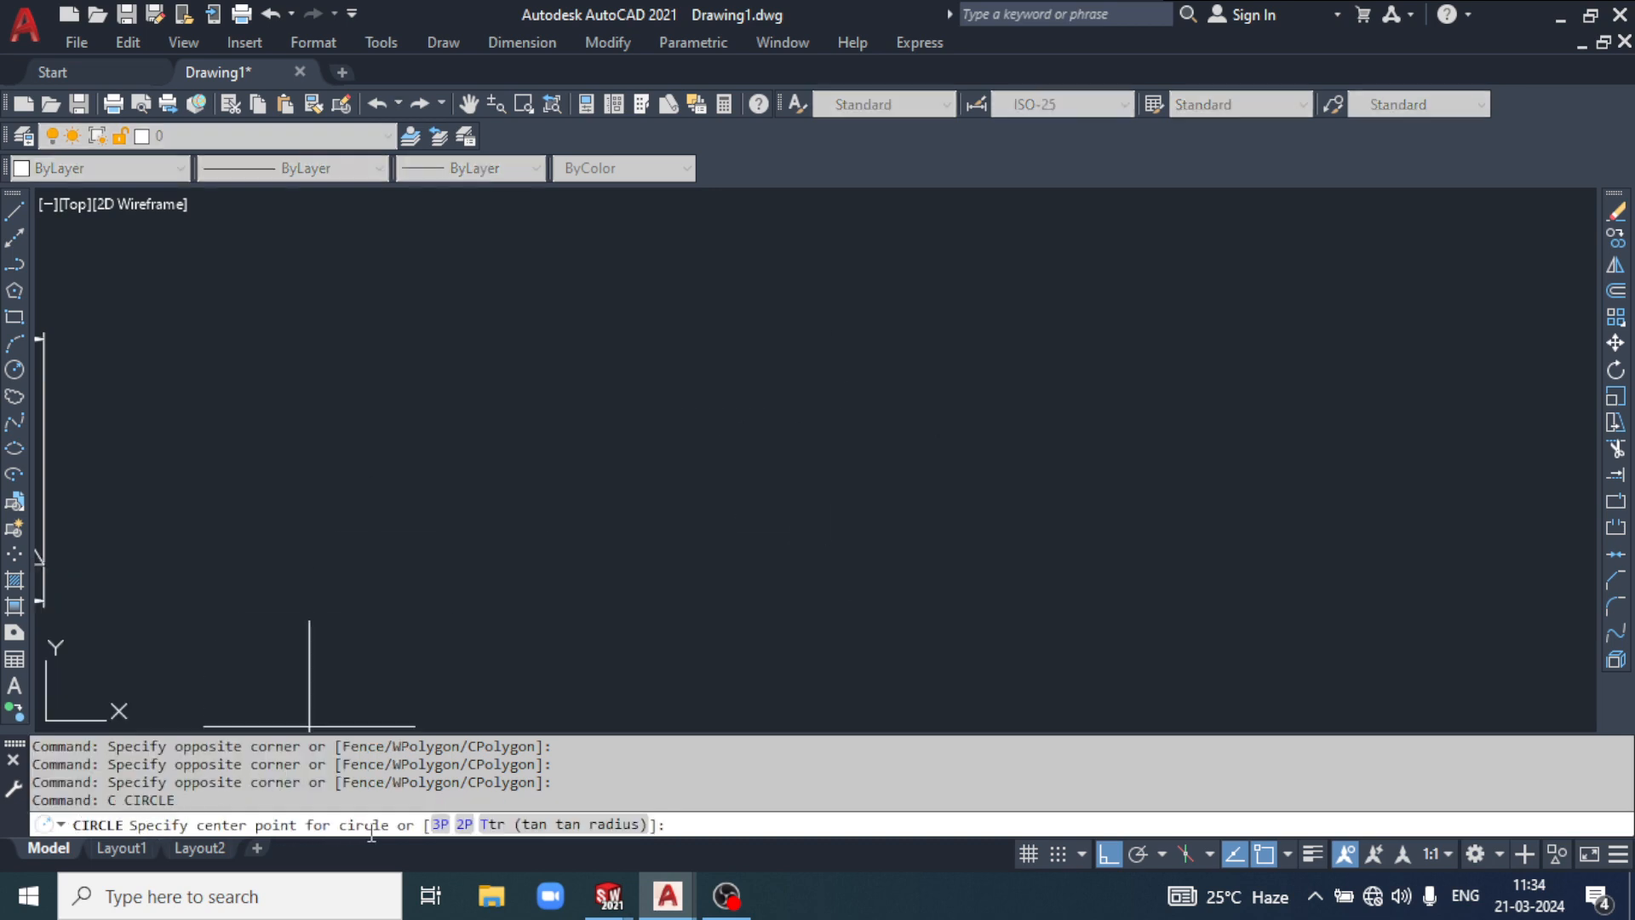
left_click(527, 448)
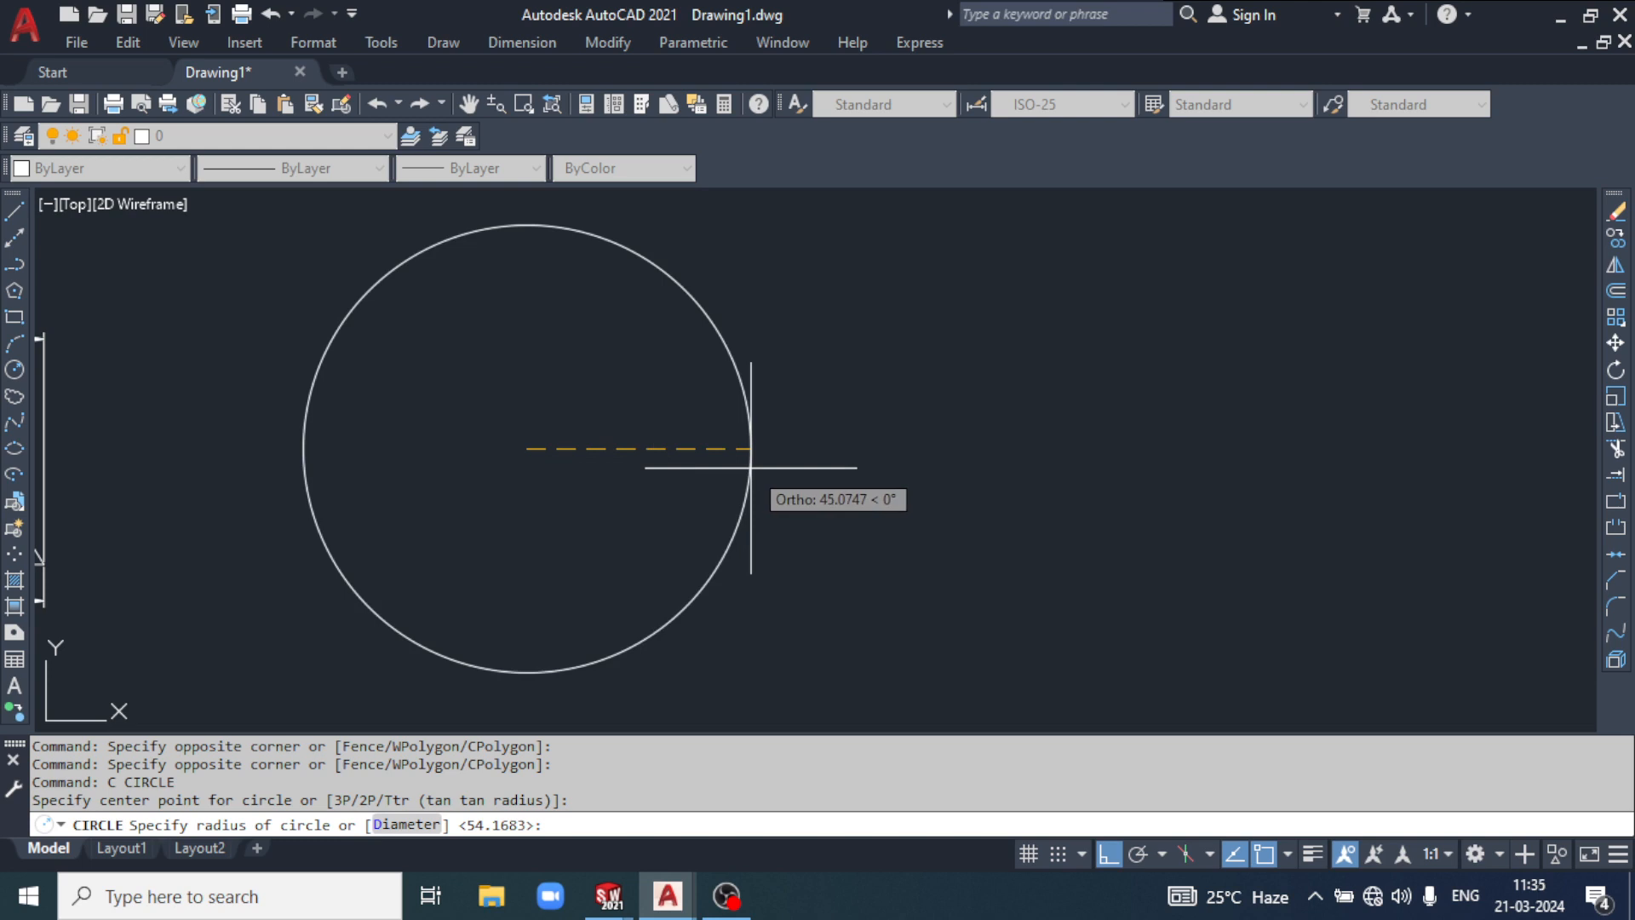
type("10")
key("BackSpace")
key("BackSpace")
type("40")
key("Return")
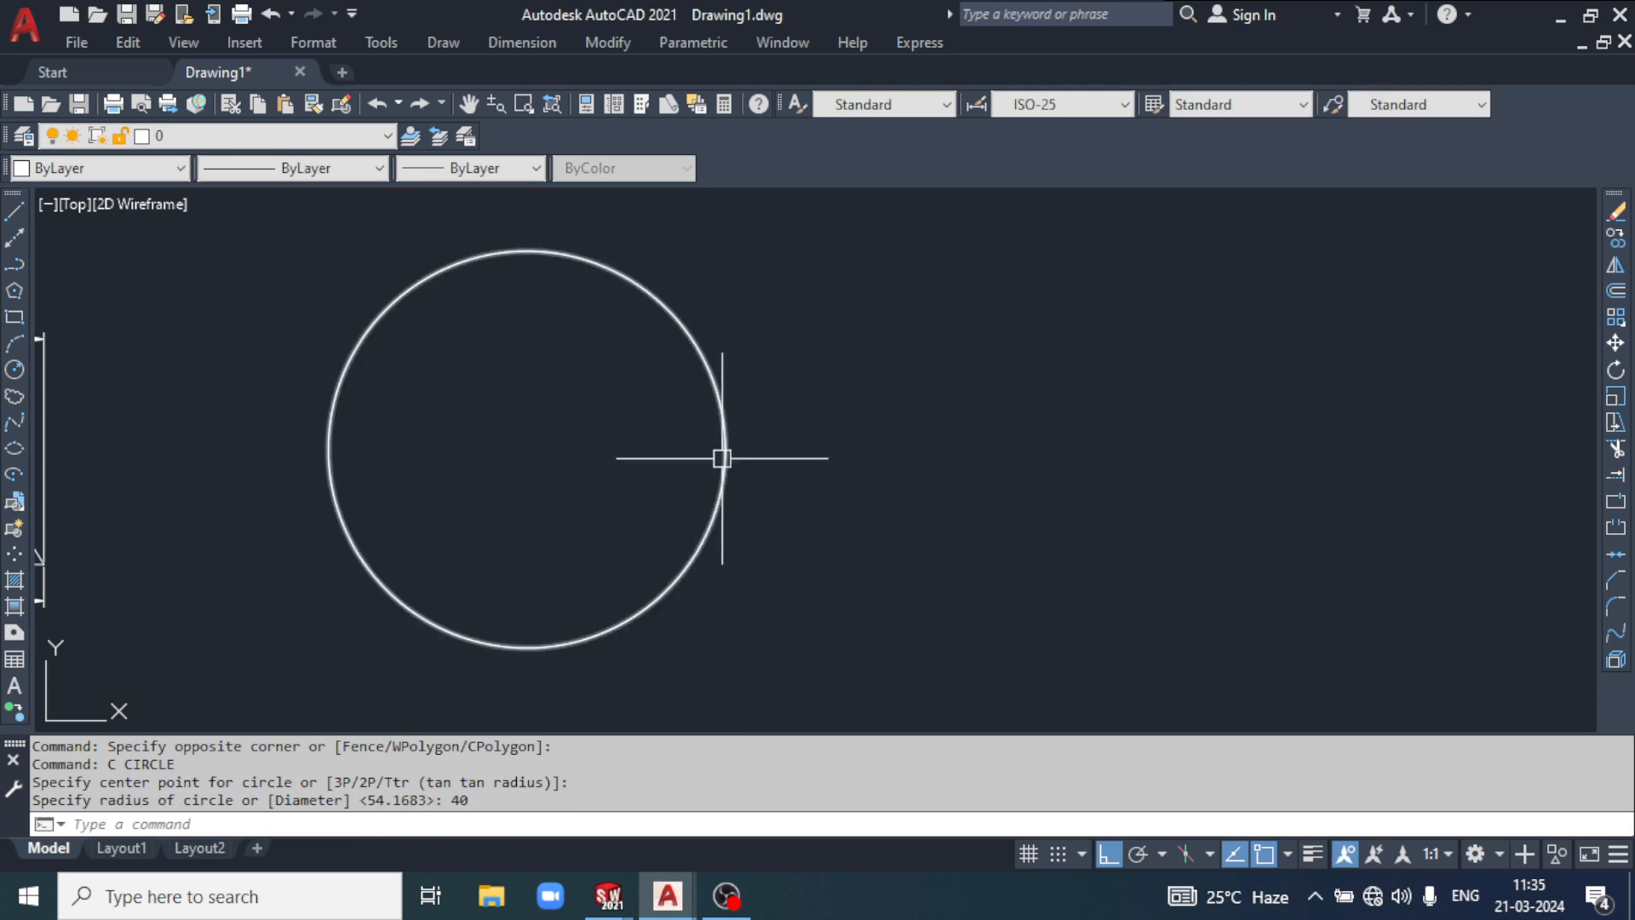
middle_click_drag(844, 389, 807, 398)
double_click(846, 361)
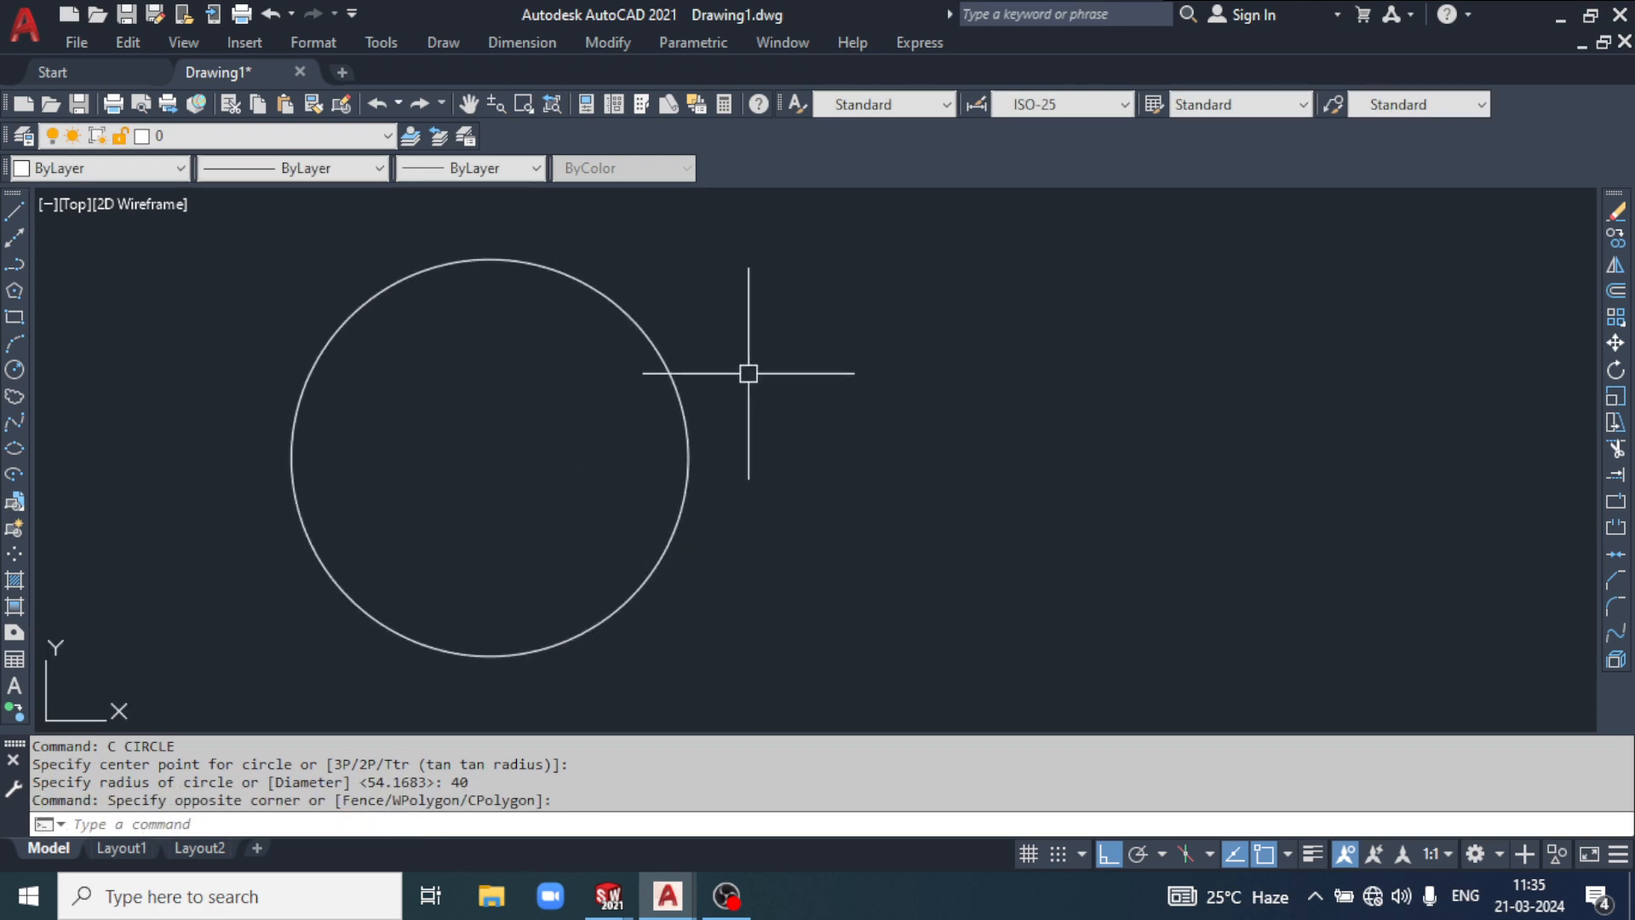
Step: Add a radius dimension to the circle, placing its text inside the upper-right part of the outline
left_click(519, 42)
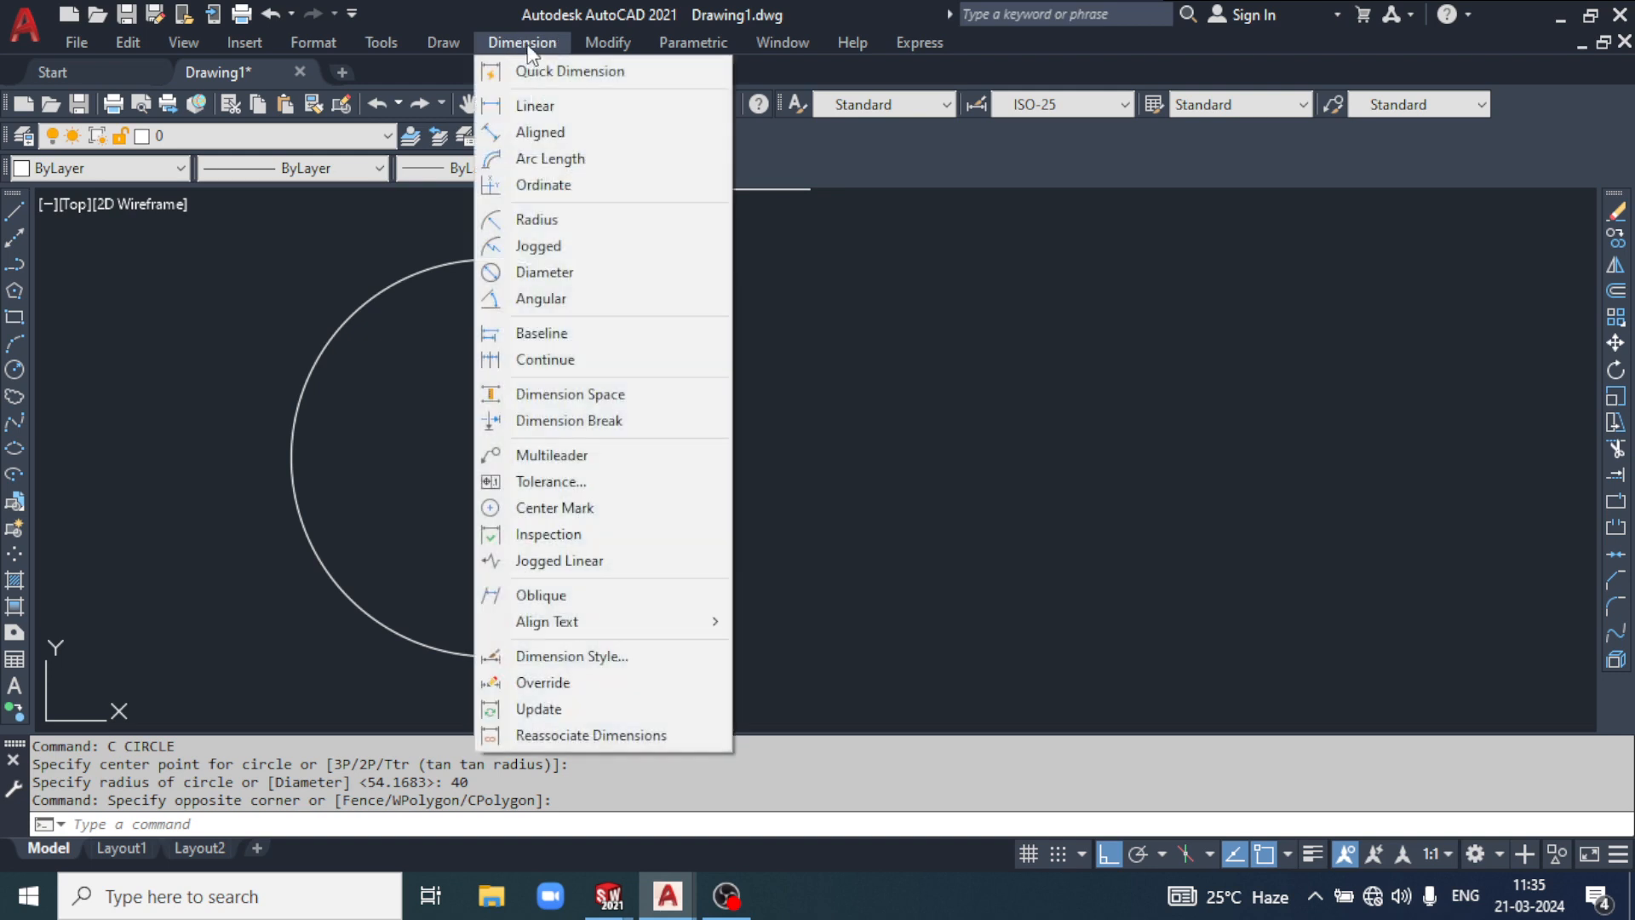
left_click(570, 227)
left_click(643, 329)
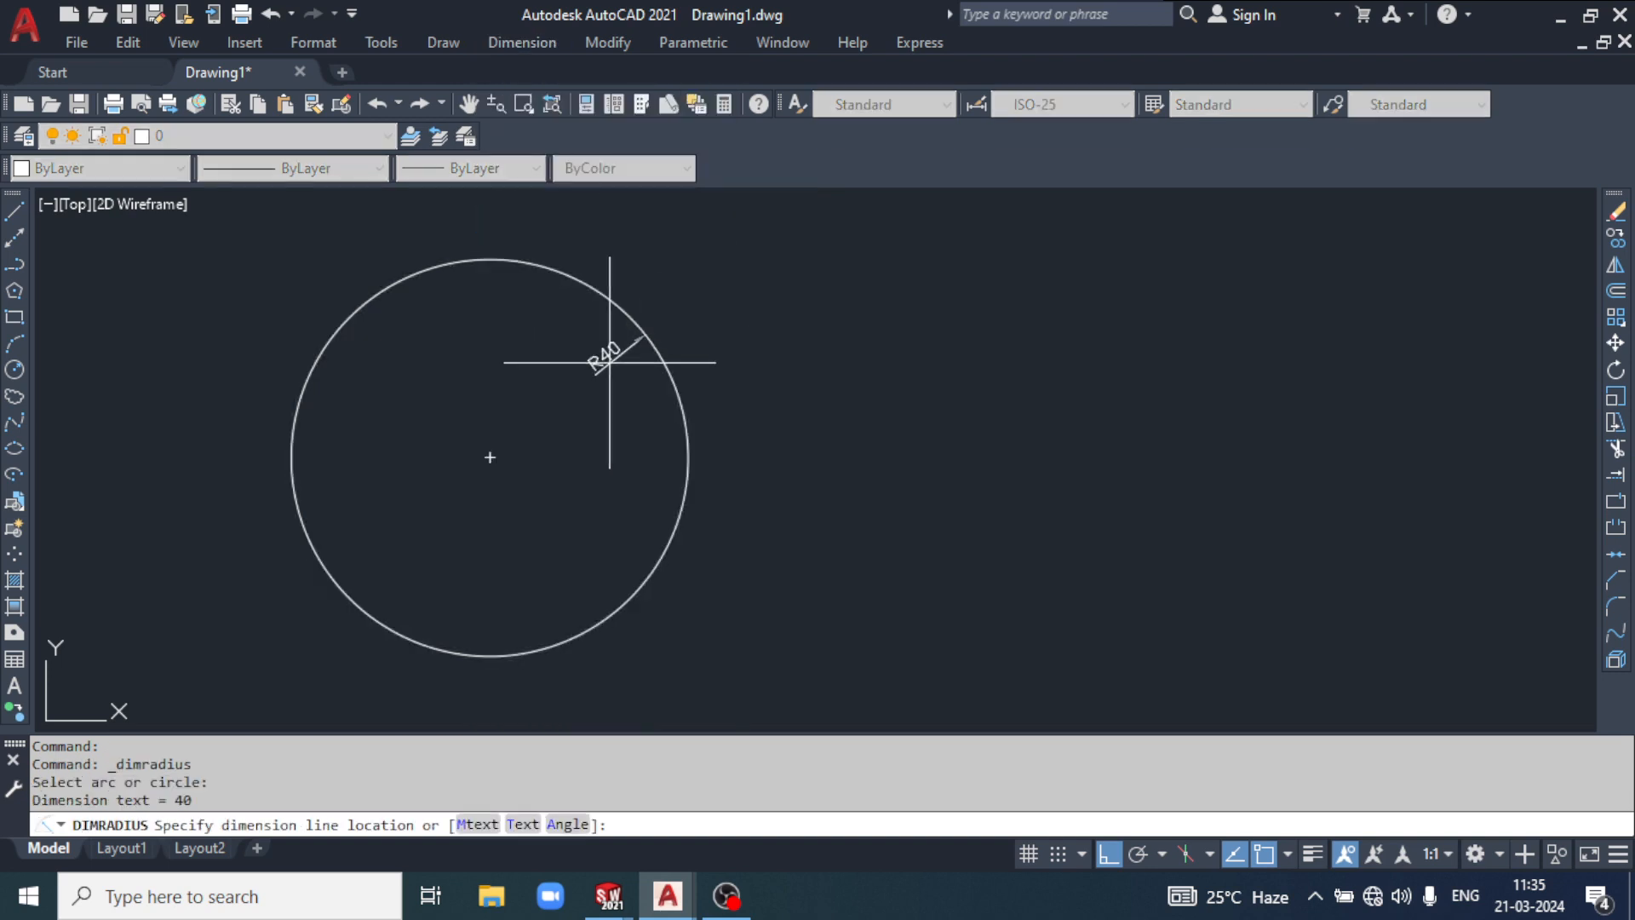
middle_click_drag(735, 361, 755, 353)
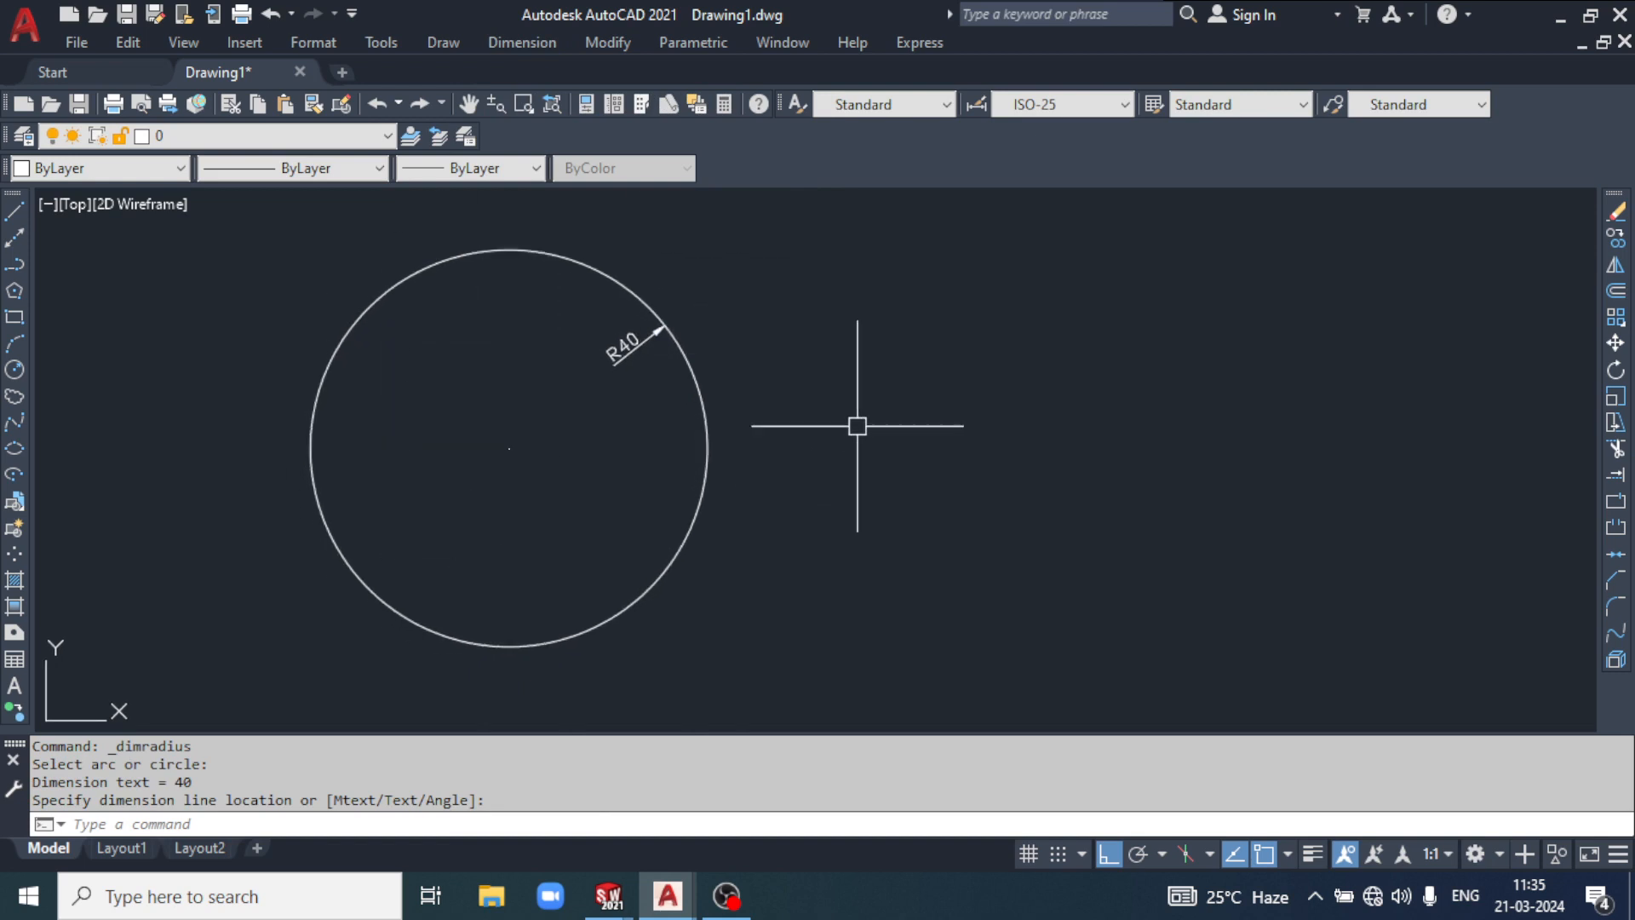
left_click(957, 394)
left_click(894, 477)
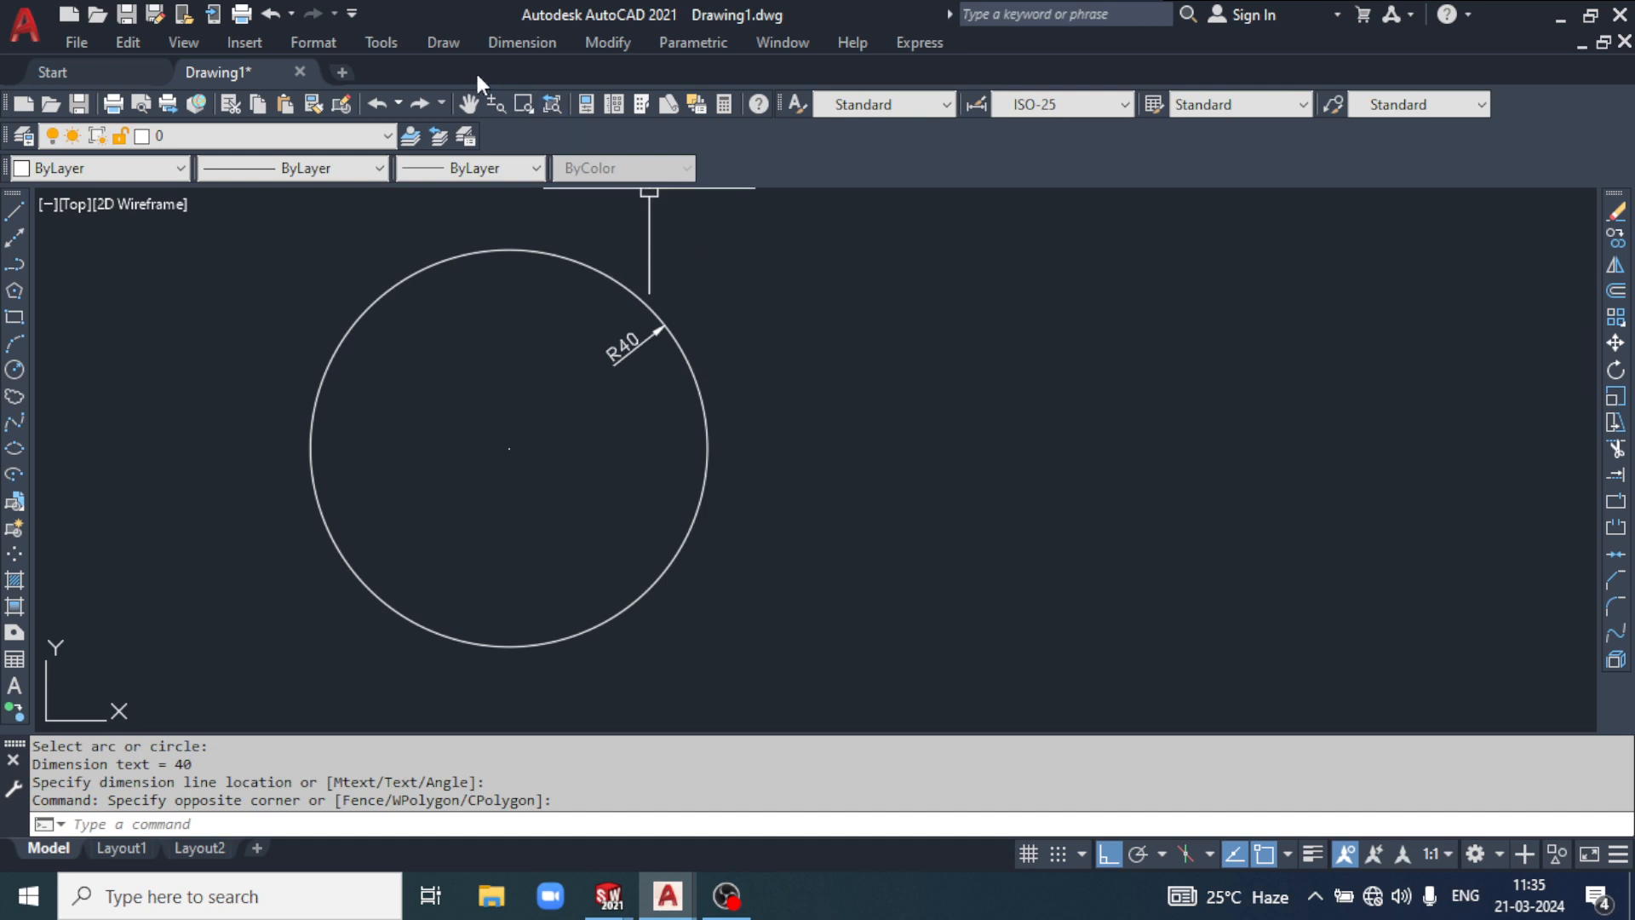
left_click(449, 45)
mouse_move(587, 385)
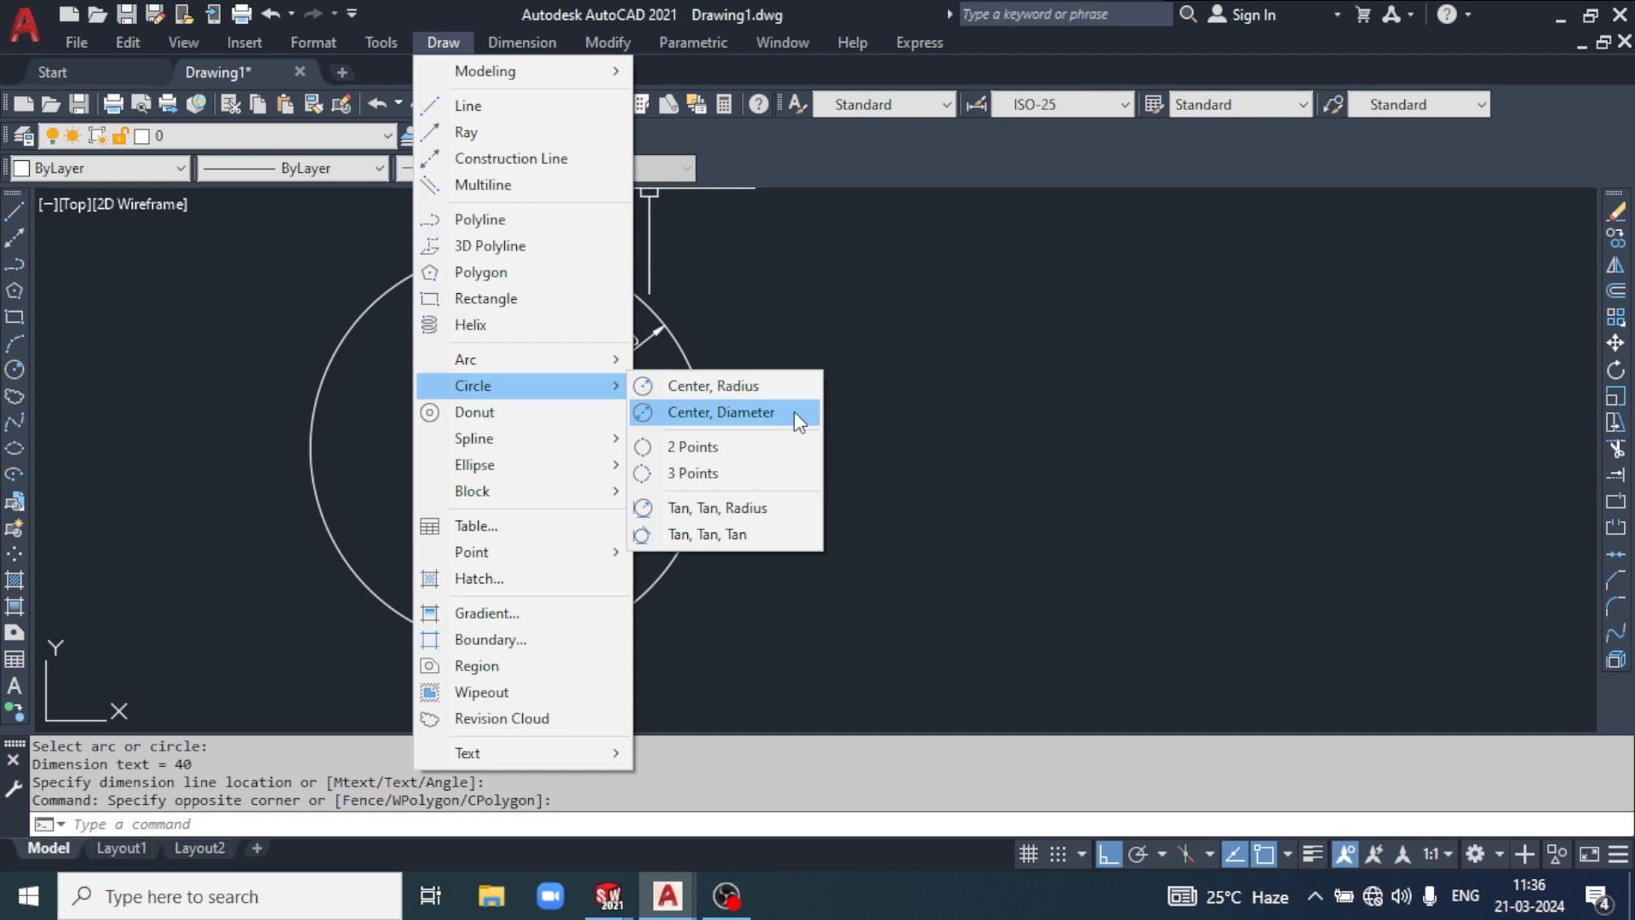
left_click(1049, 411)
mouse_move(1067, 410)
middle_mouse_down()
mouse_move(909, 409)
mouse_move(879, 393)
middle_mouse_up()
middle_click(945, 401)
left_click(999, 393)
left_click(899, 493)
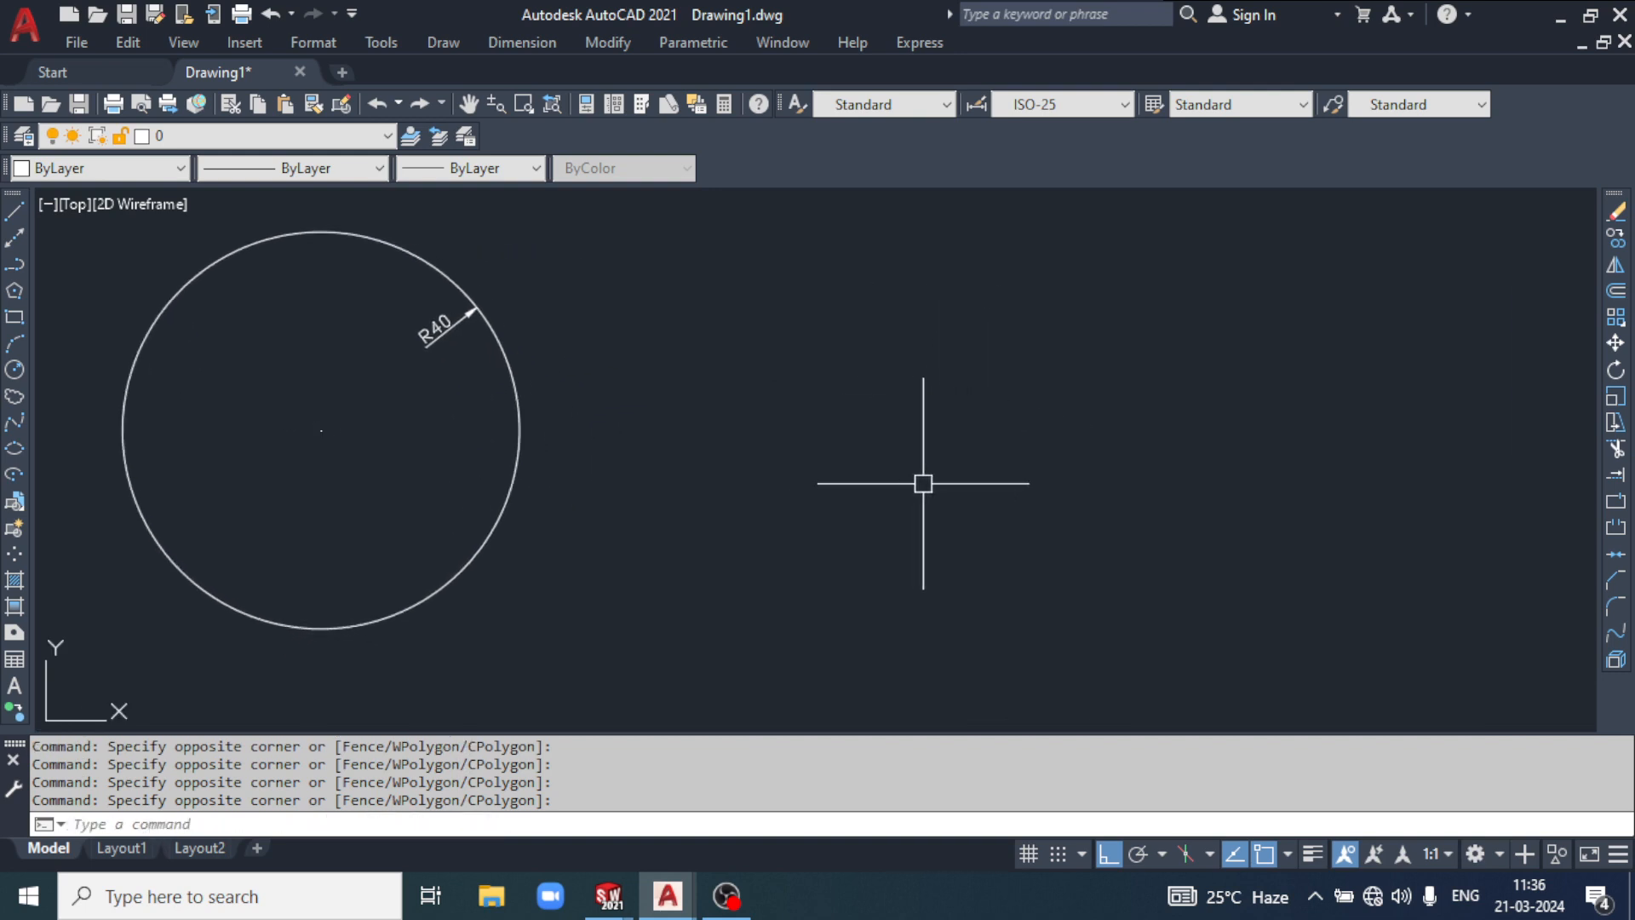
type("c")
key("Return")
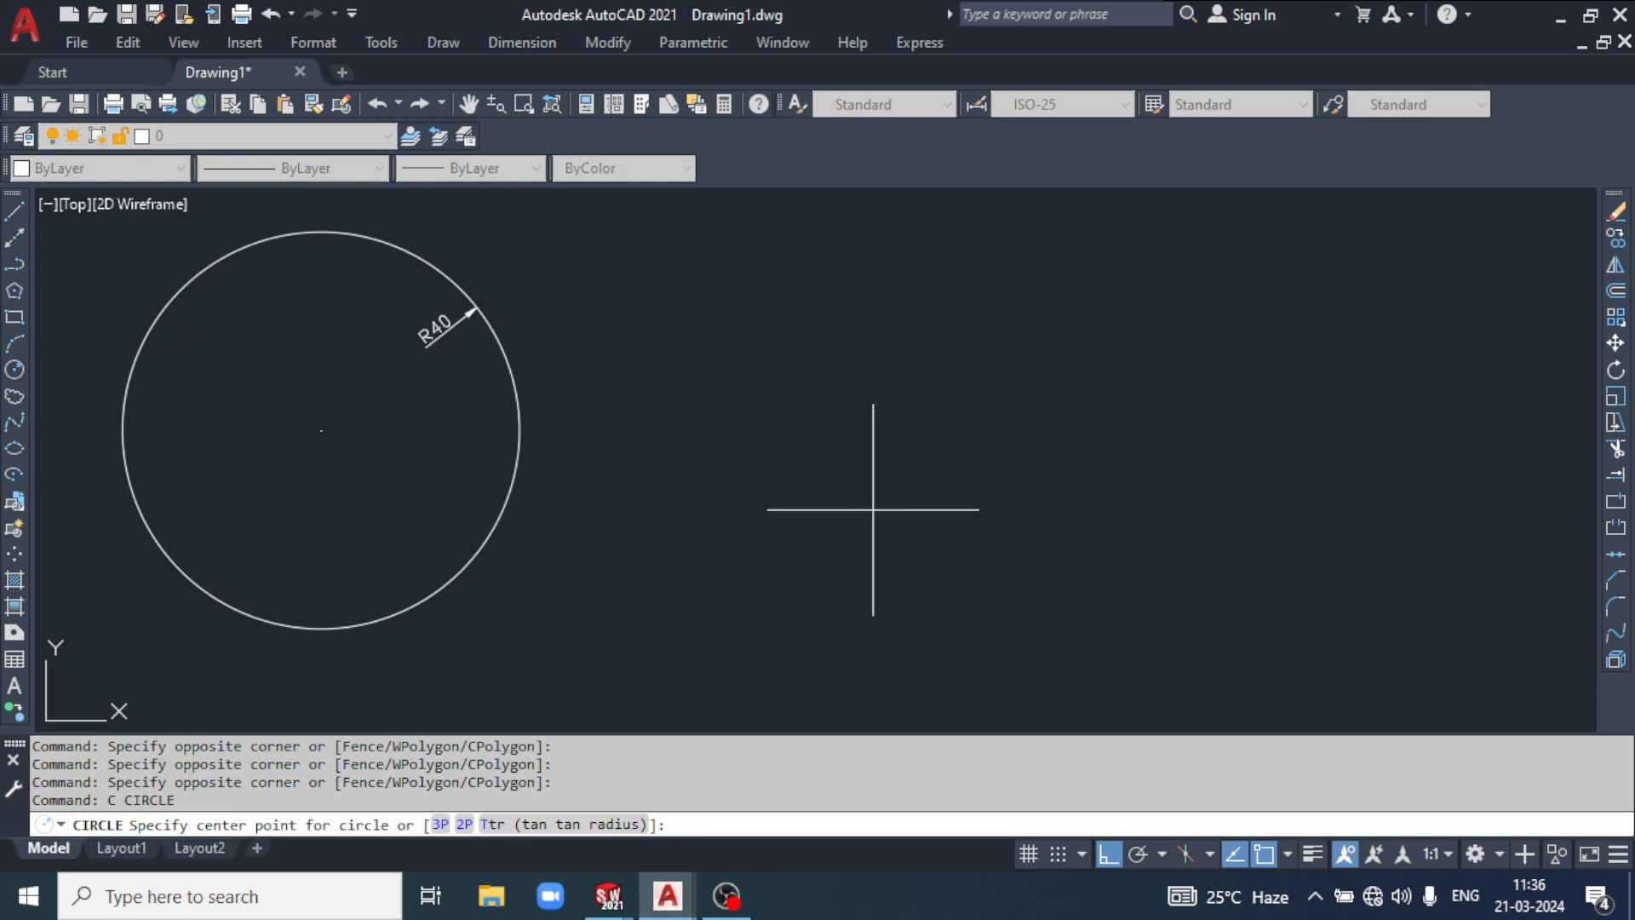
key("Escape")
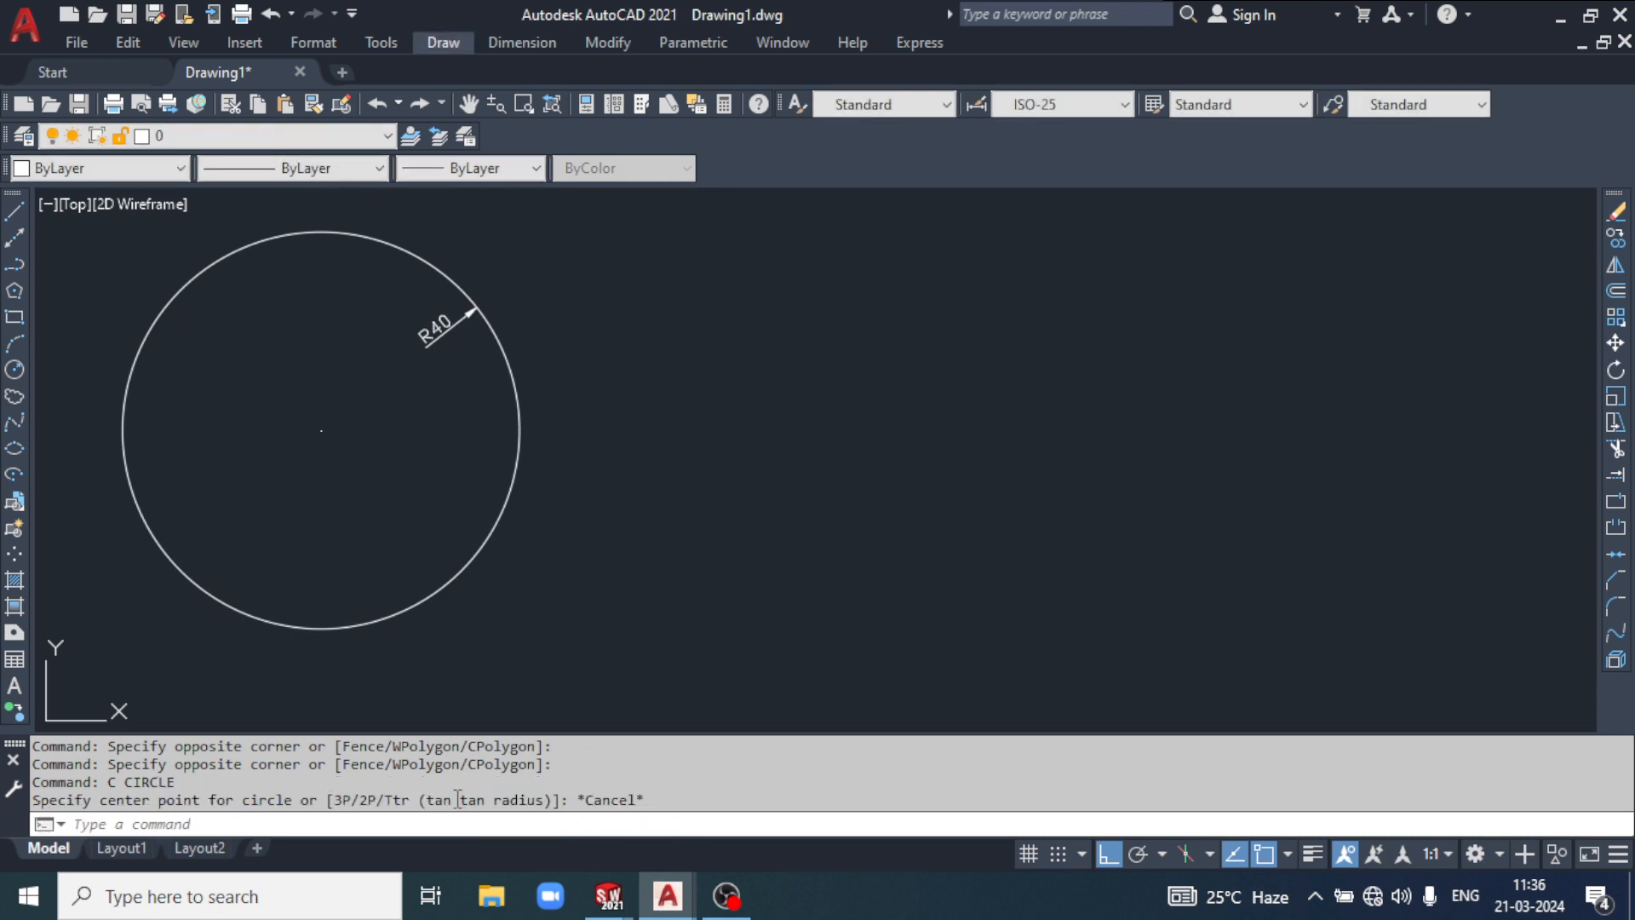
Step: Draw a second circle of diameter 40 using the Diameter option, centred level with and to the right of the first circle's centre
type("c")
key("Return")
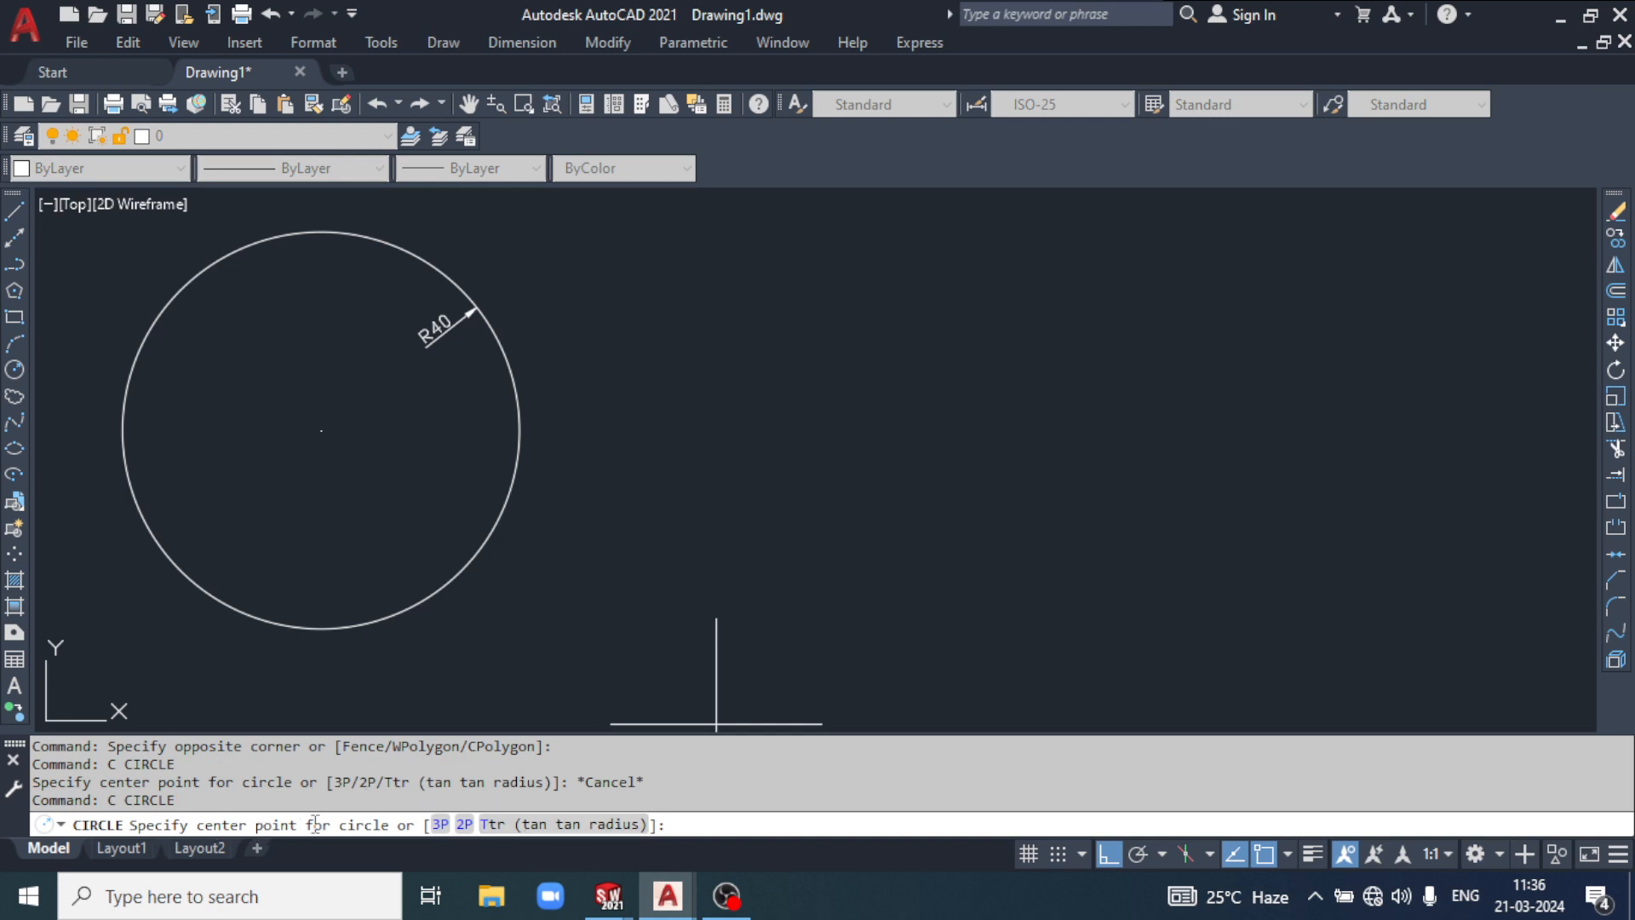
scroll(460, 528, "down", 2)
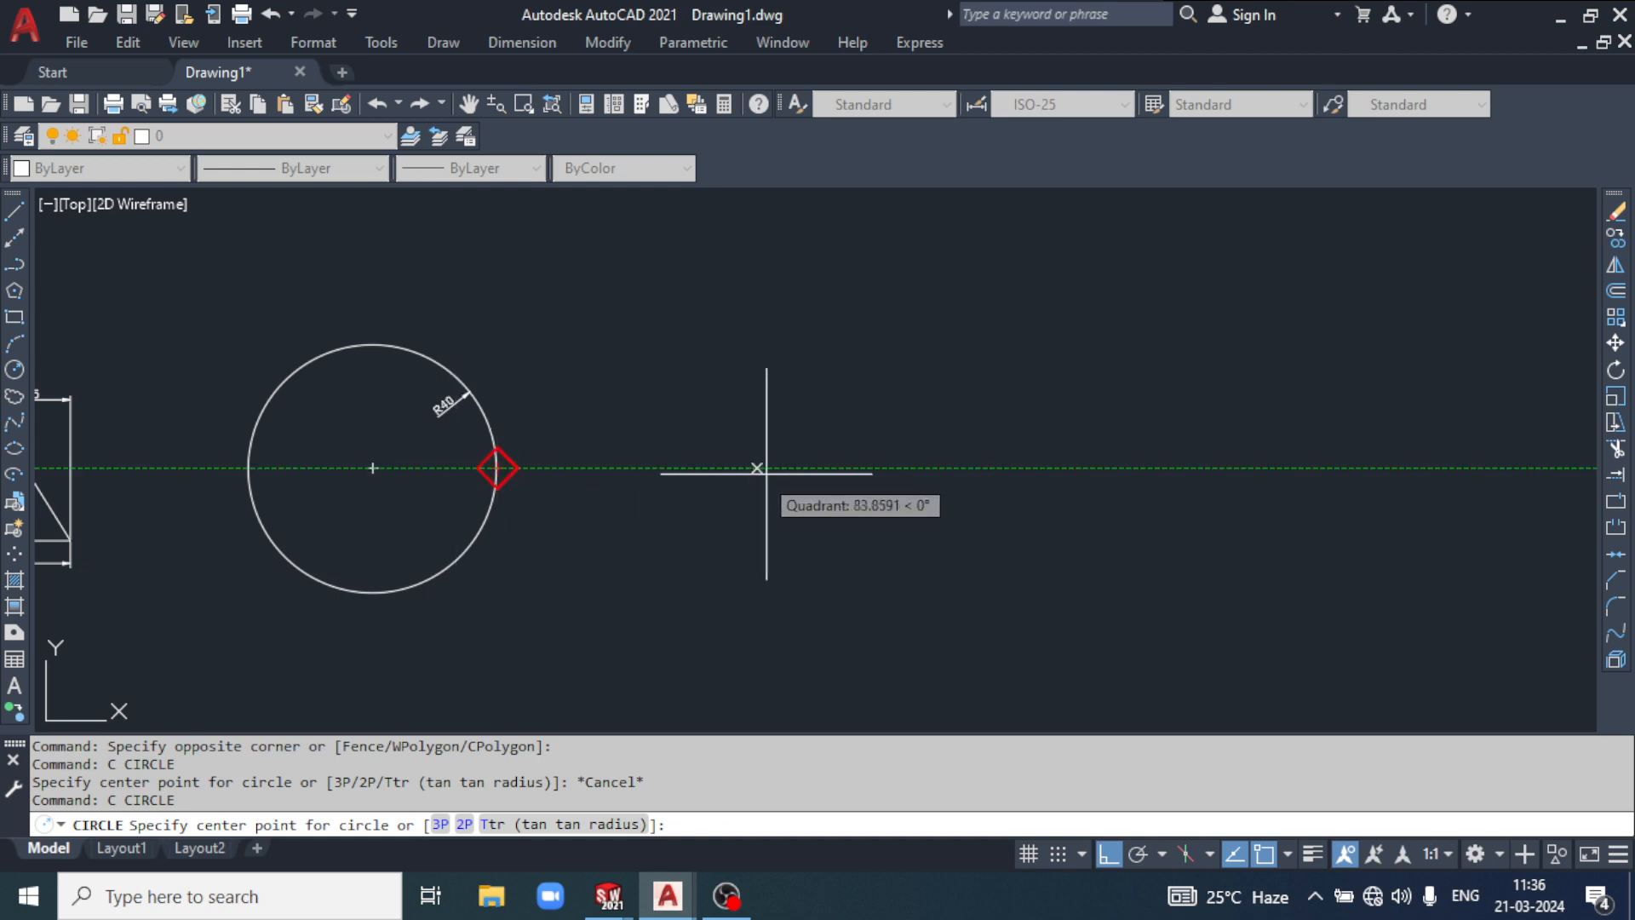
left_click(850, 468)
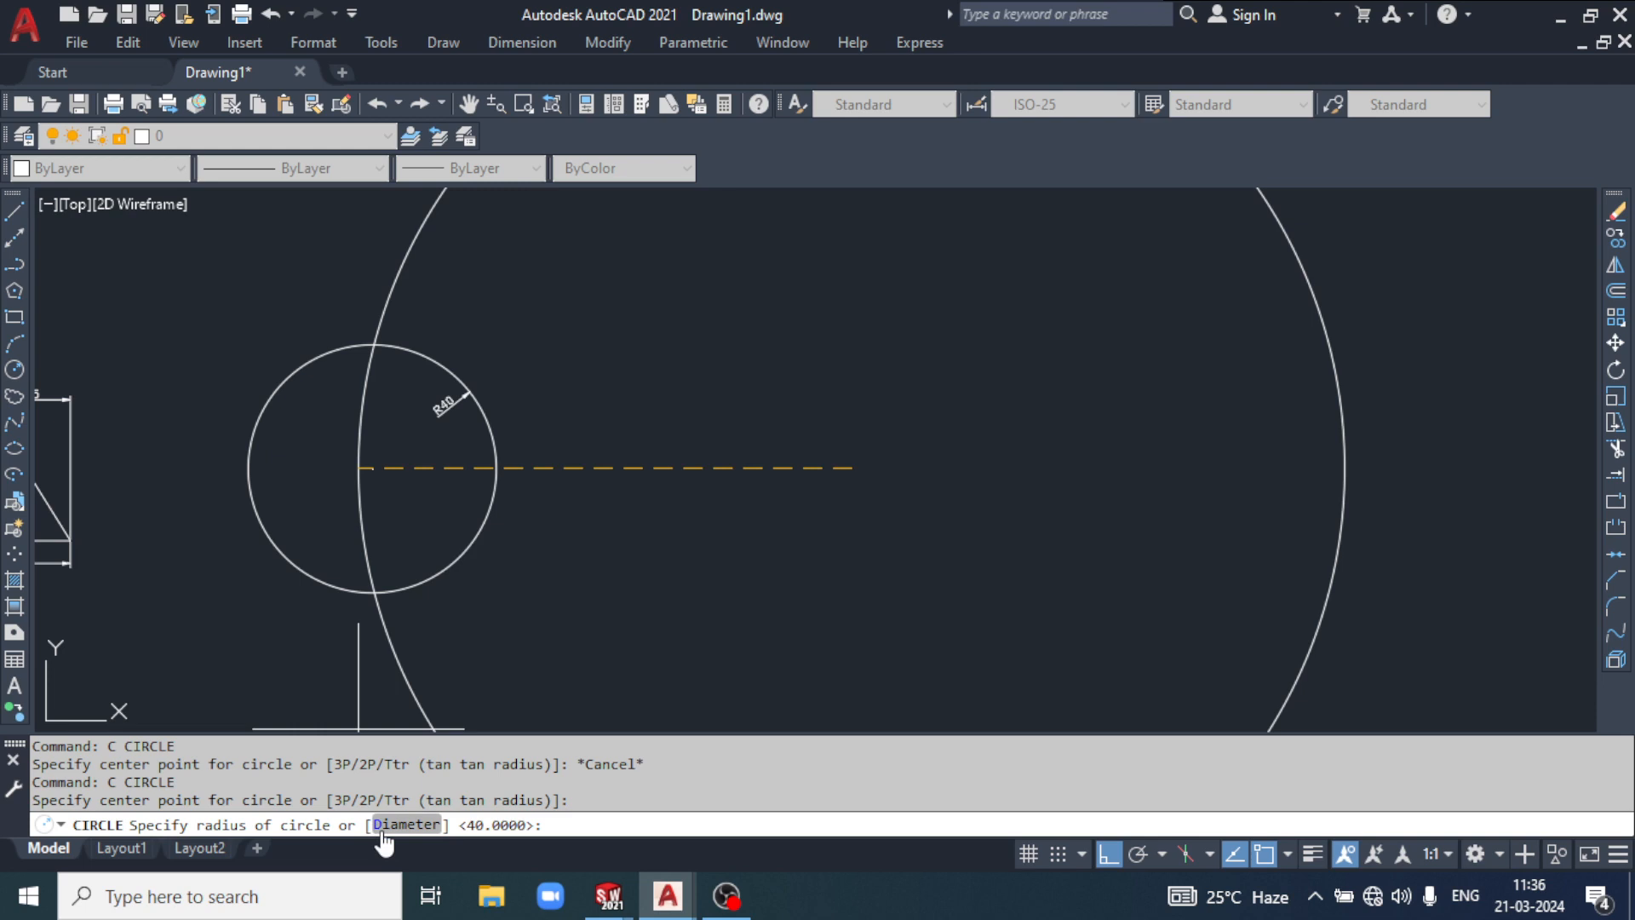
type("d")
key("Return")
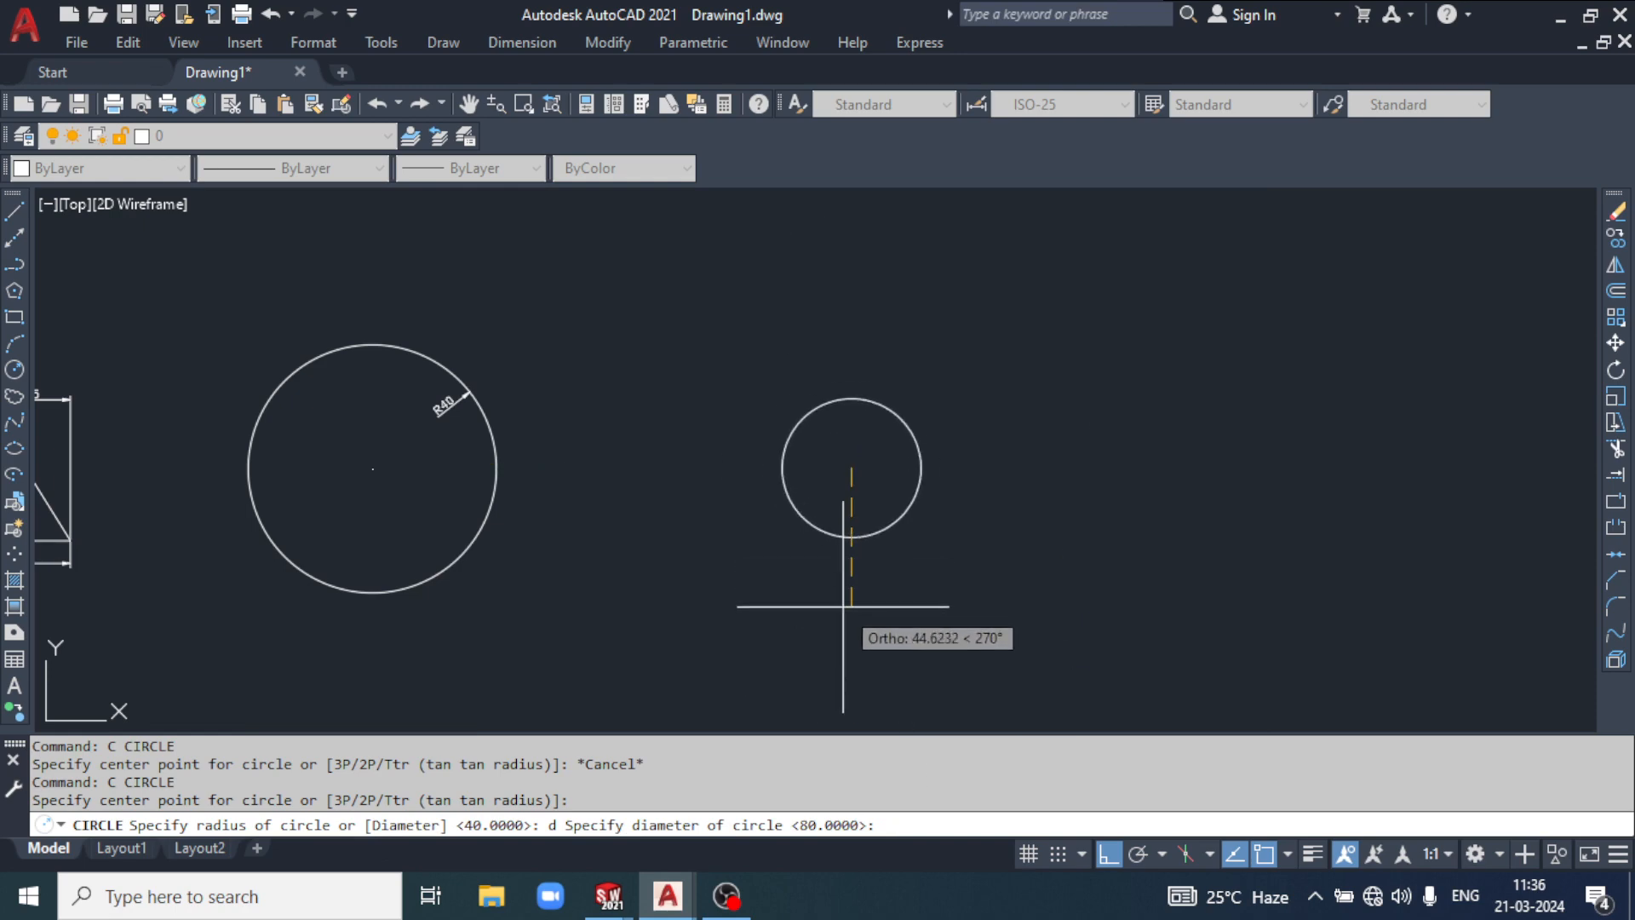
type("40")
key("Return")
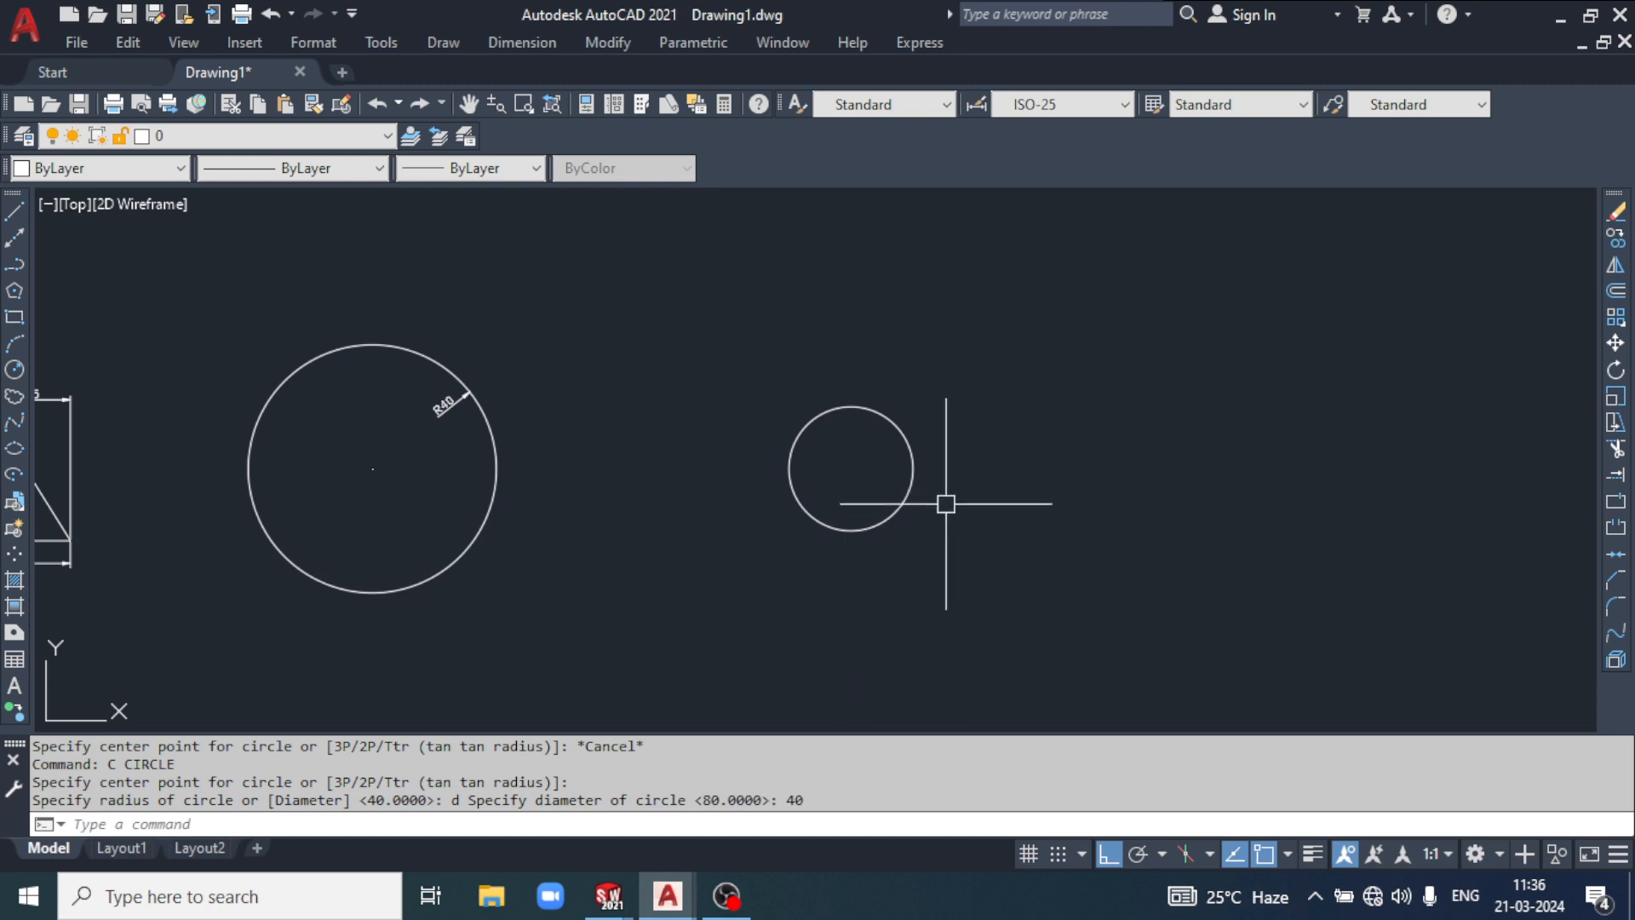
left_click(872, 376)
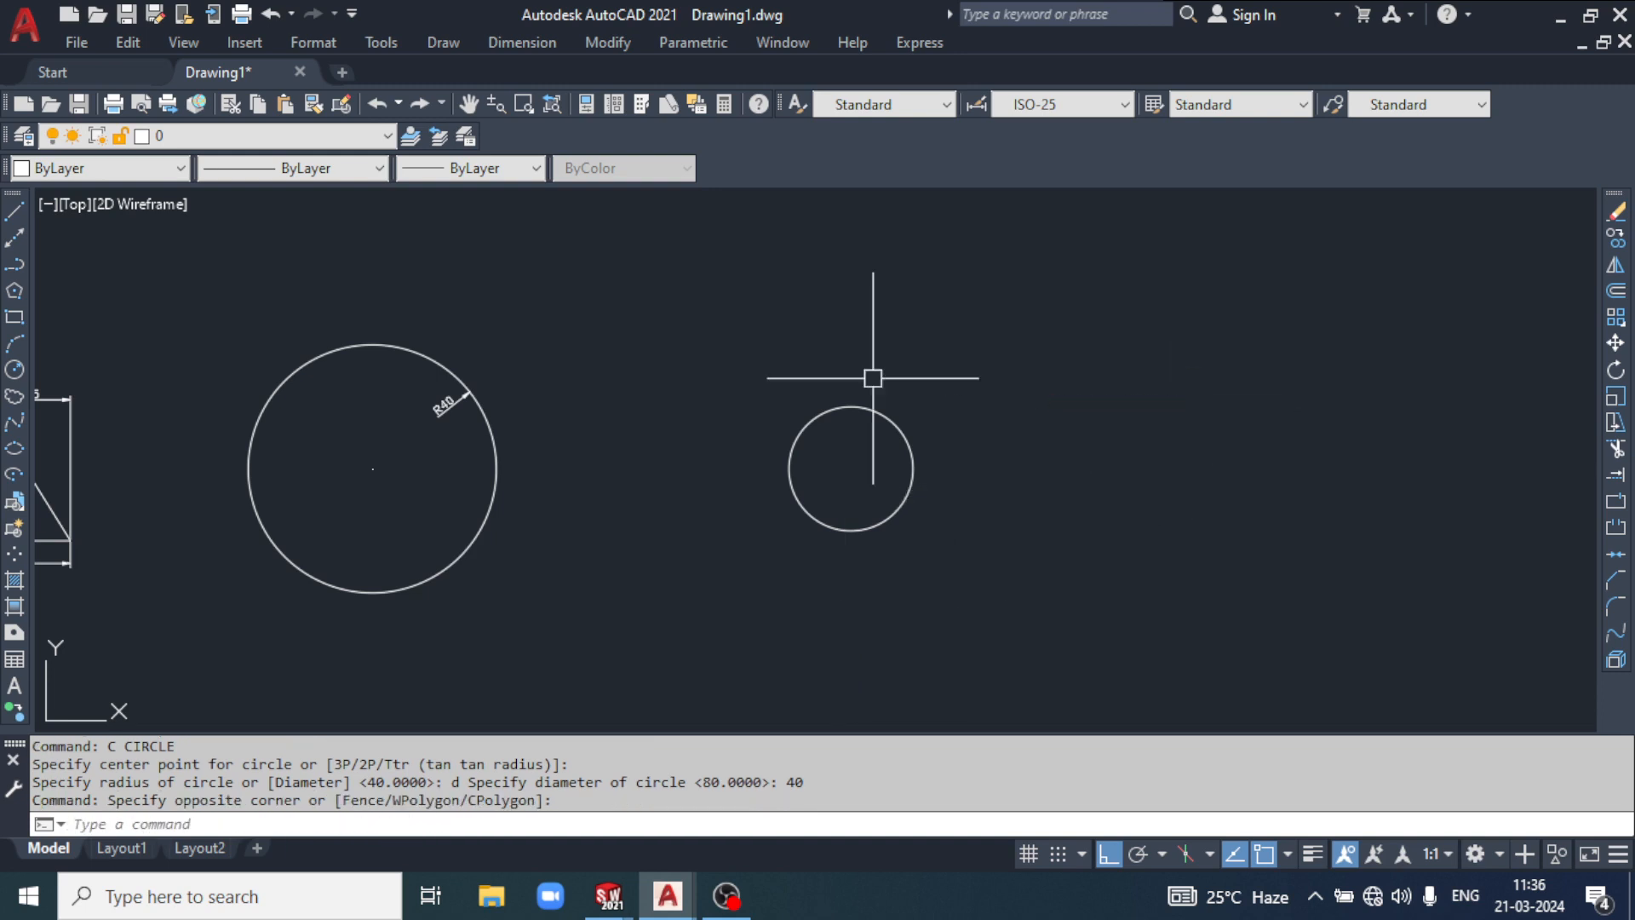
Step: Add a diameter dimension to the smaller circle, placing its text outside the outline on the upper right
left_click(535, 41)
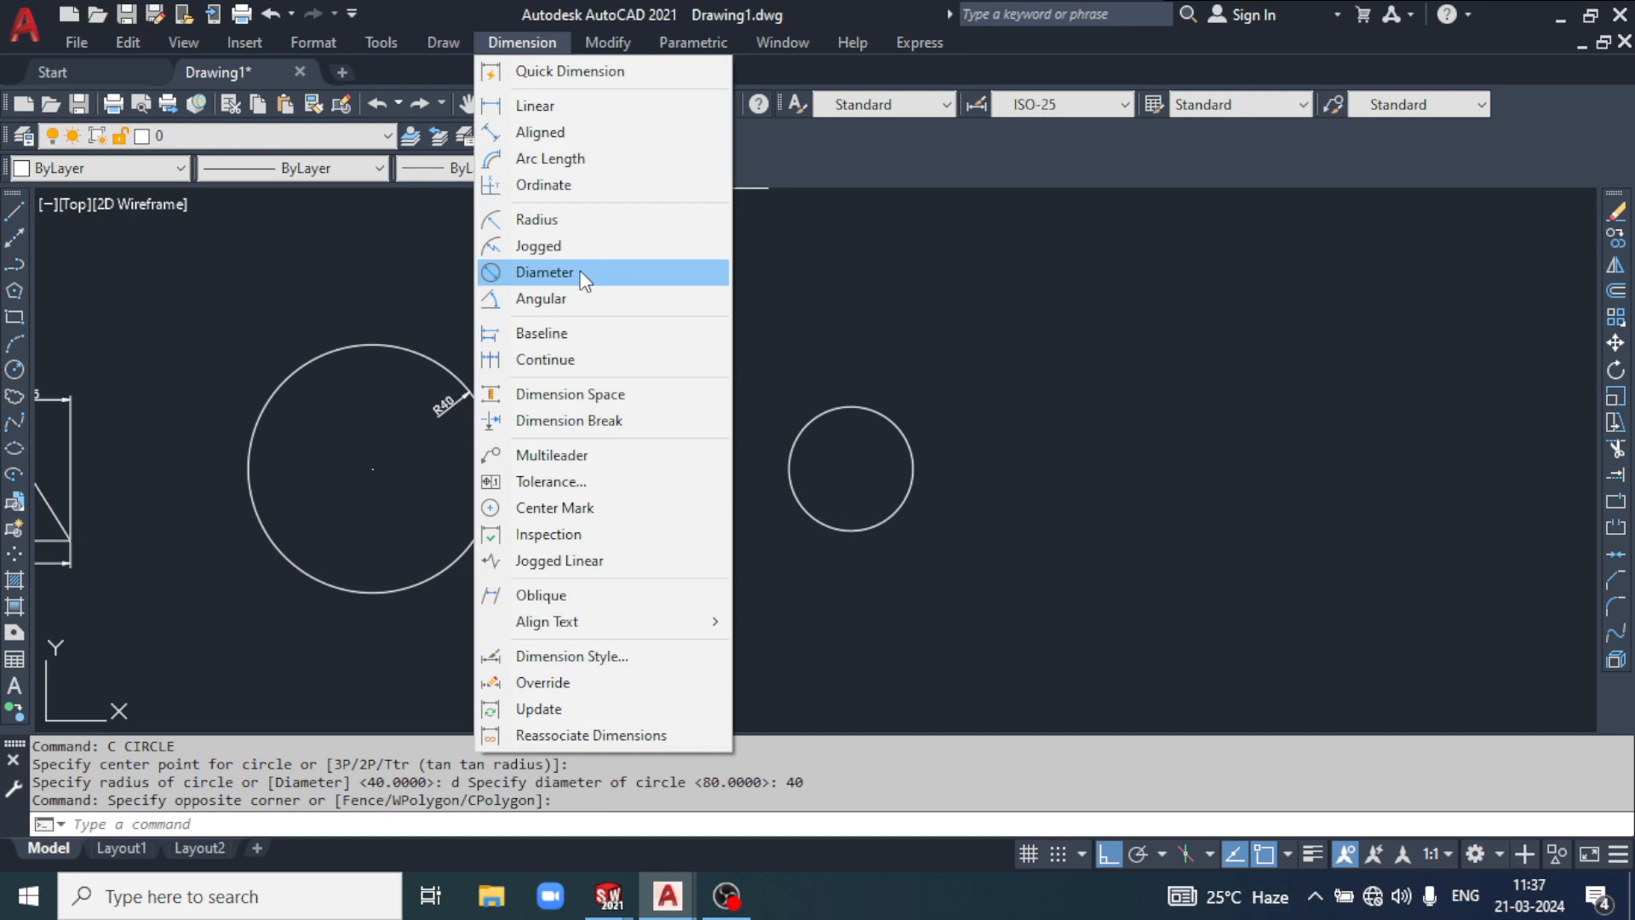
left_click(581, 273)
left_click(897, 427)
left_click(967, 438)
scroll(945, 460, "up", 2)
middle_click_drag(944, 461, 1041, 477)
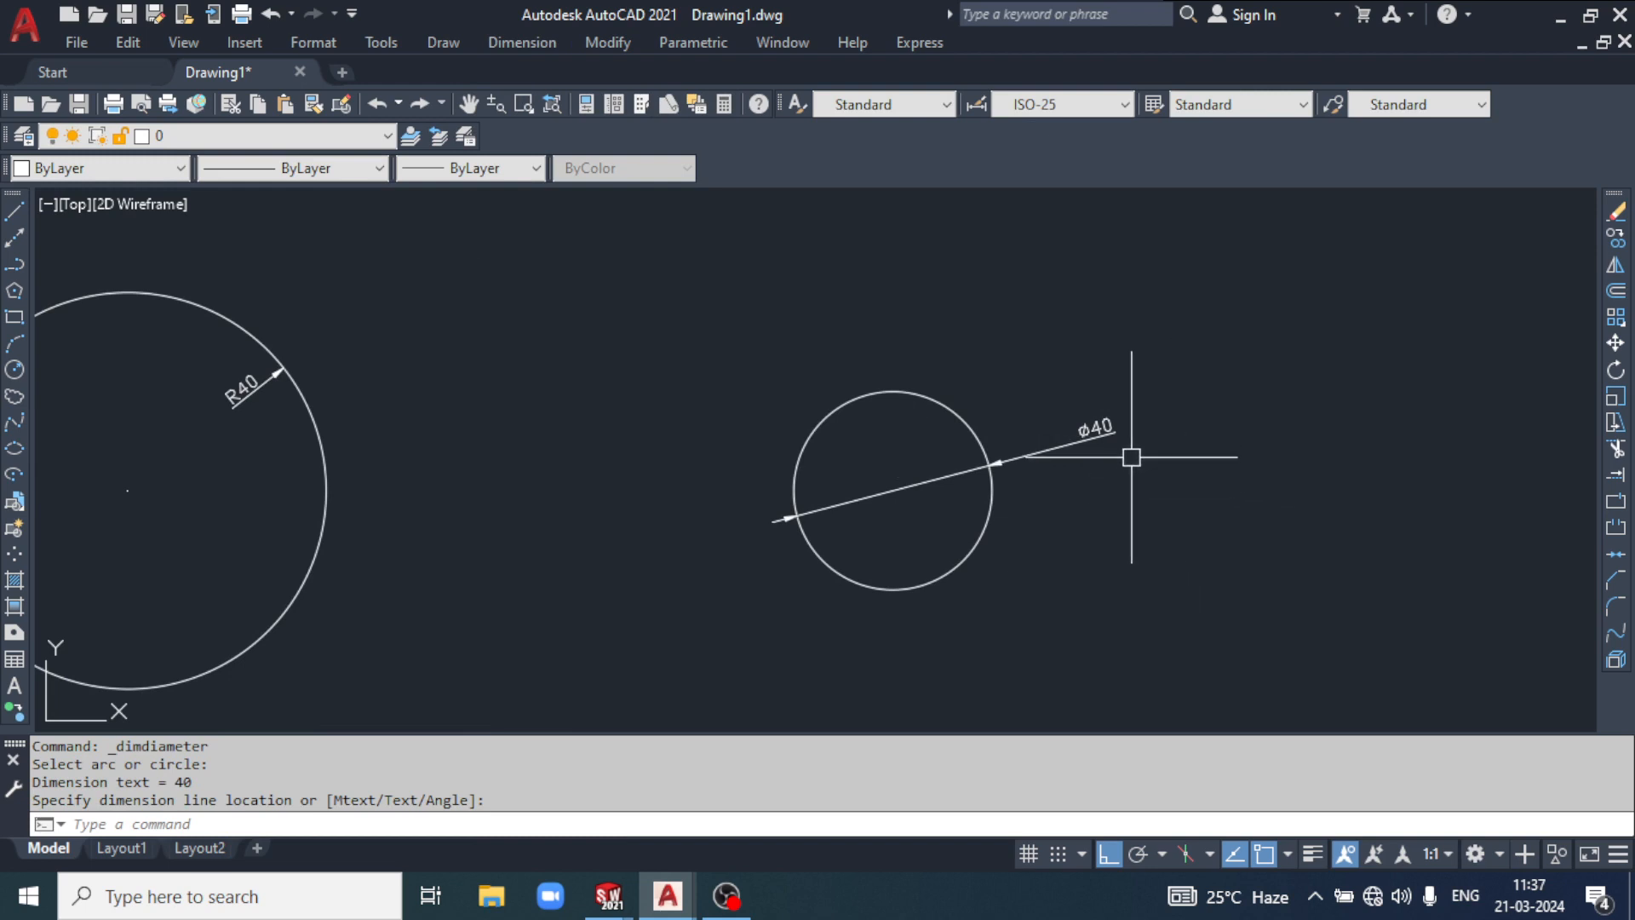
scroll(755, 459, "down", 2)
middle_click_drag(755, 459, 894, 409)
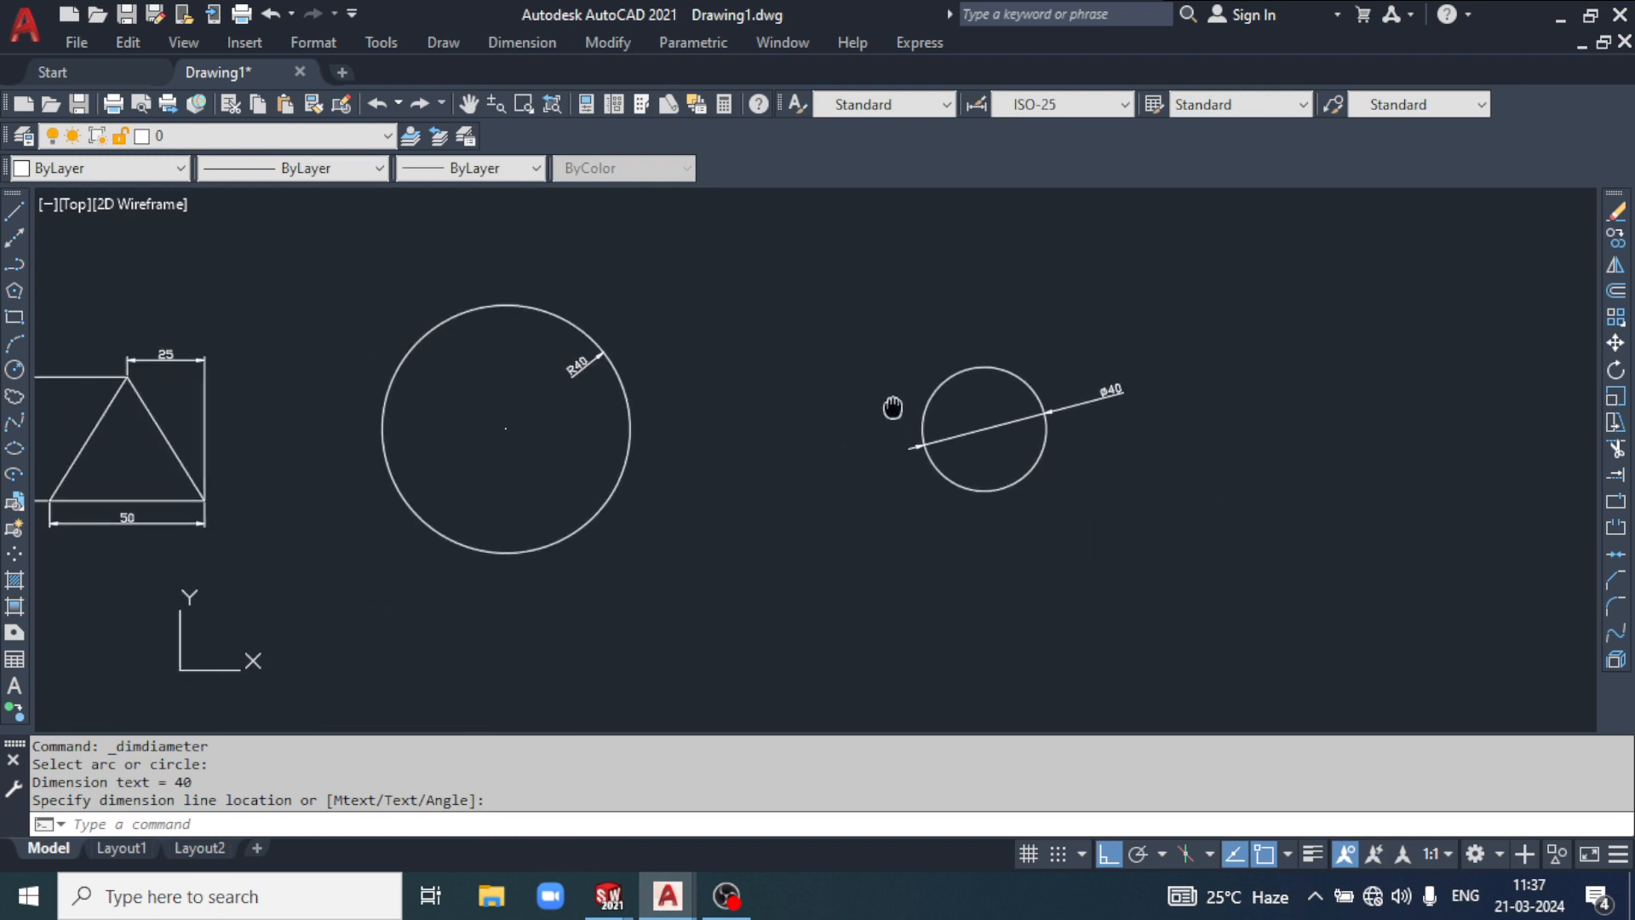
middle_click_drag(543, 394, 531, 421)
scroll(846, 430, "up", 2)
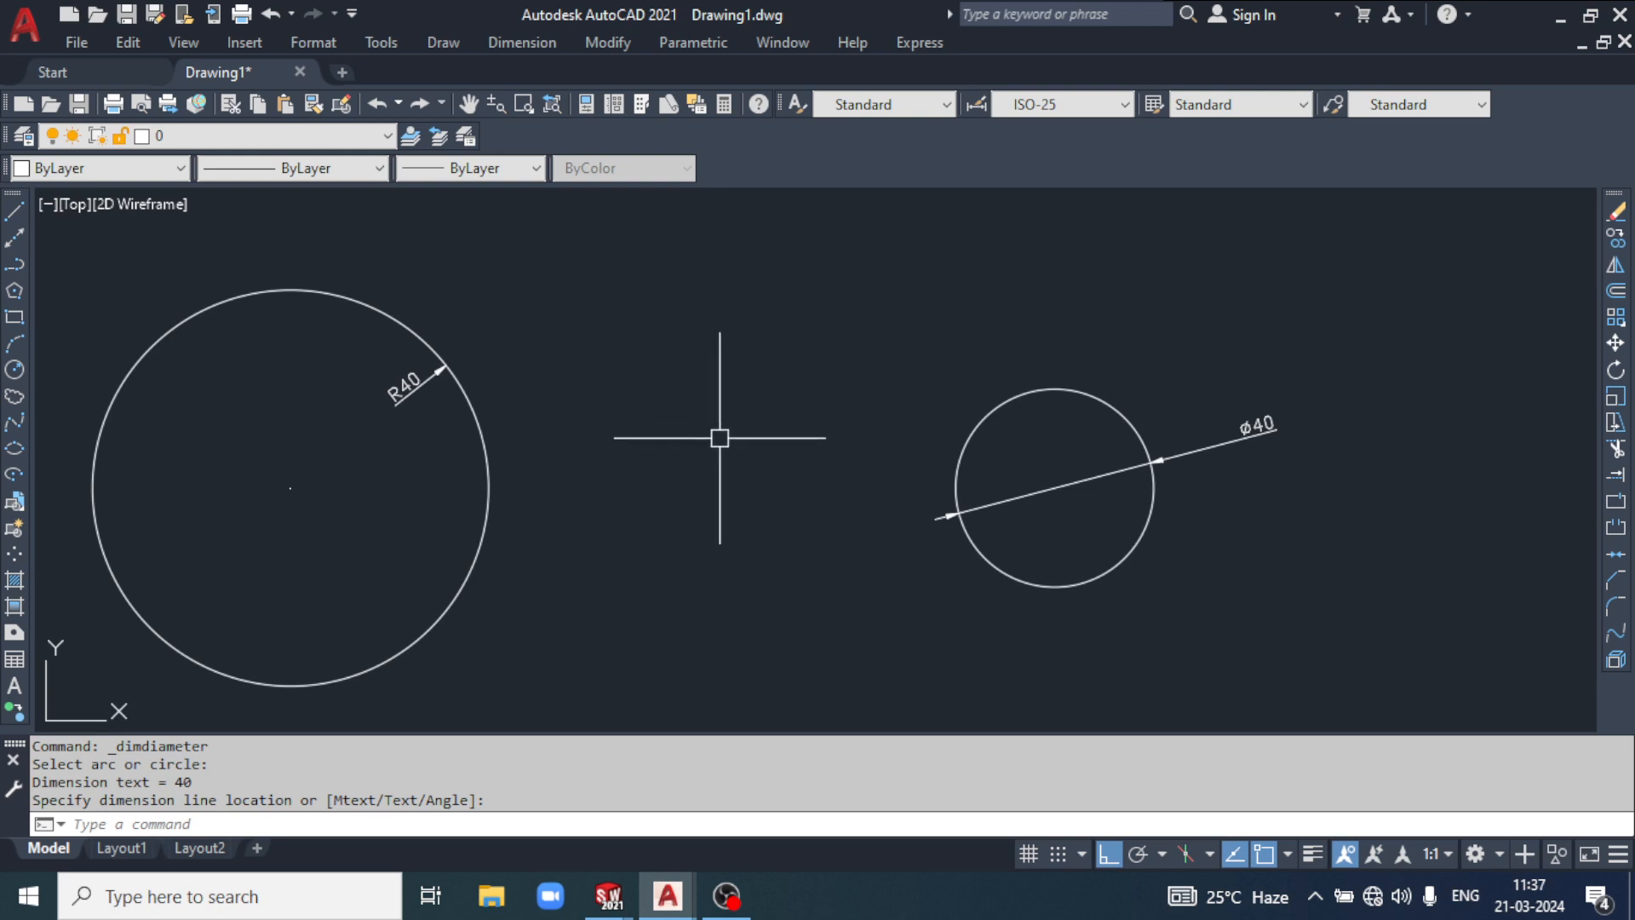
Step: Draw a line from the top quadrant of the radius 40 circle to the bottom quadrant of the diameter 40 circle
middle_click_drag(719, 438, 760, 467)
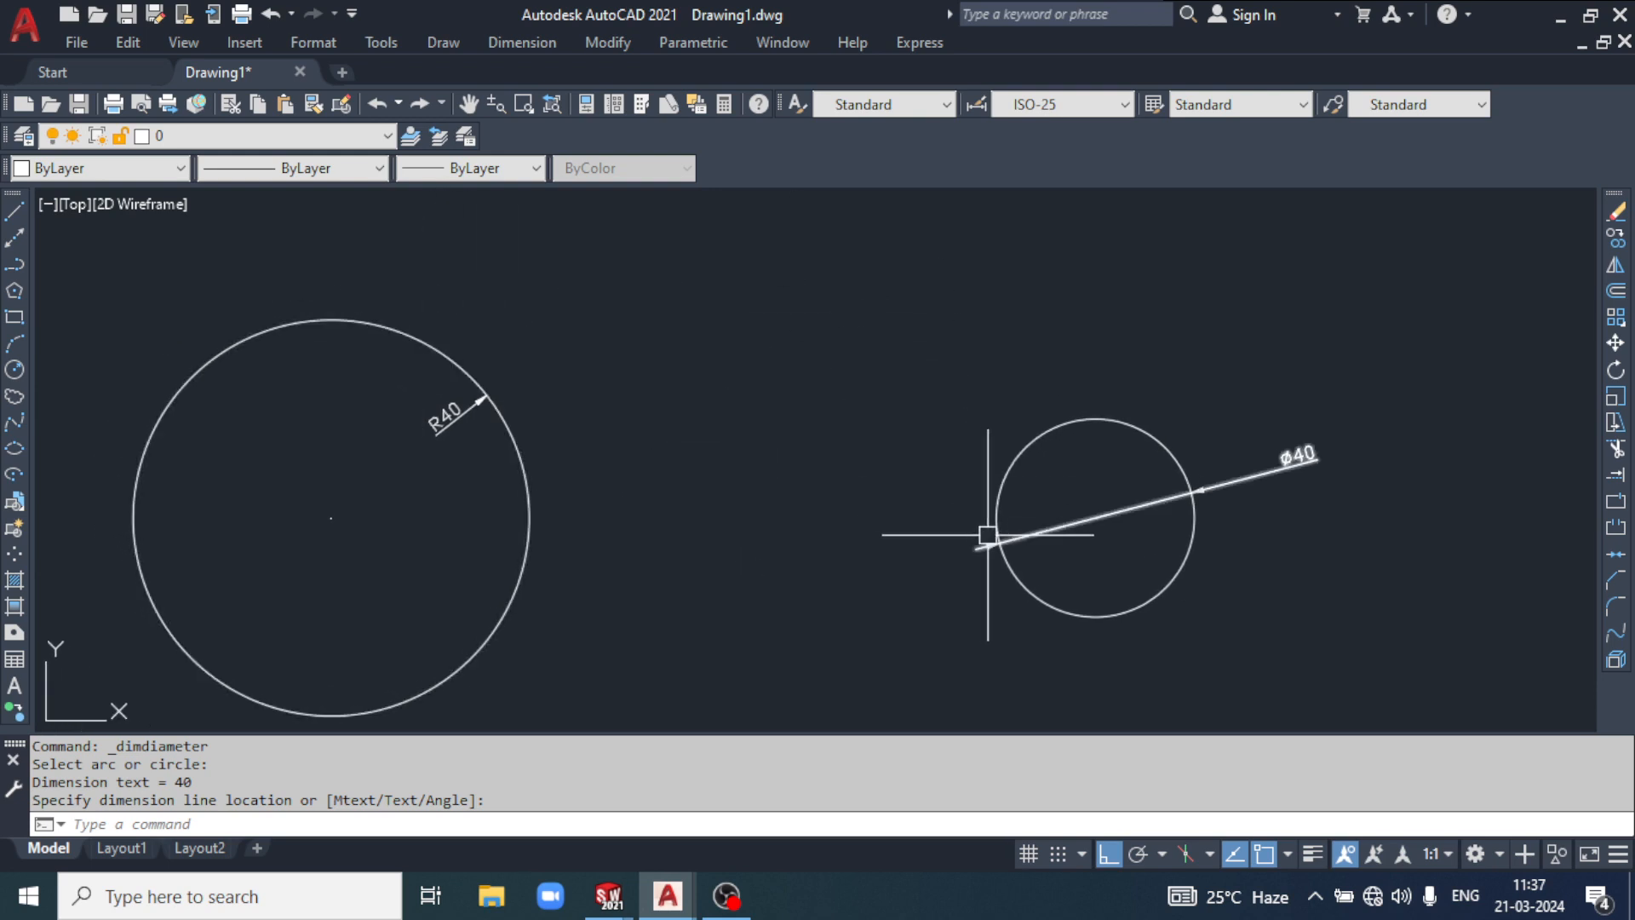
left_click(867, 514)
type("l")
key("Return")
left_click(331, 319)
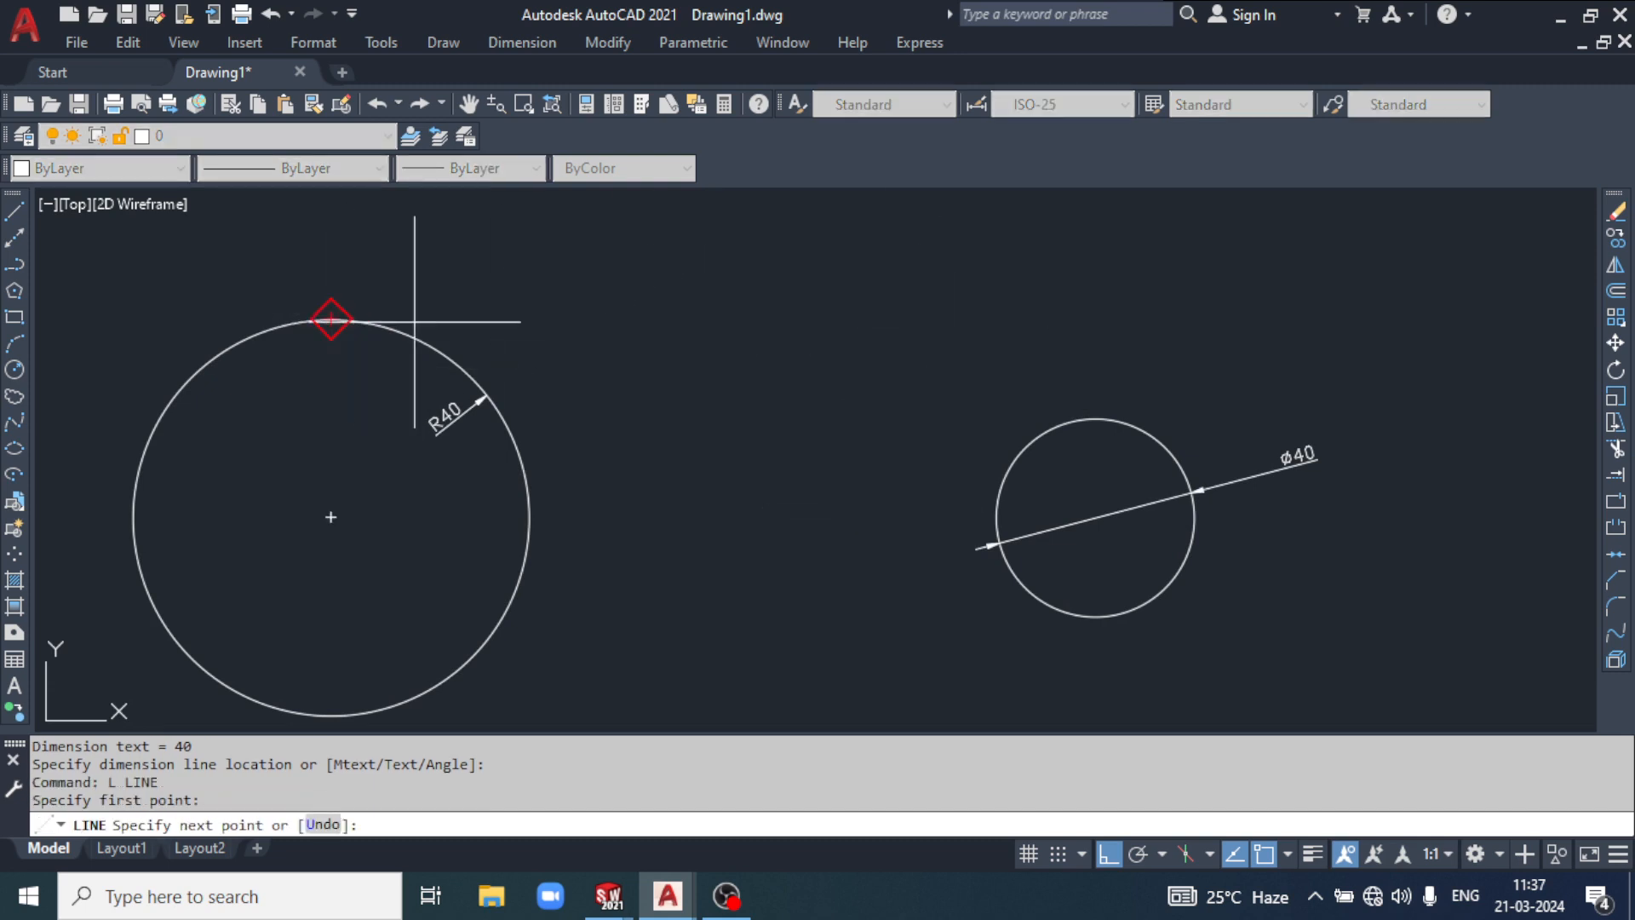
left_click(1095, 615)
key("Return")
middle_click_drag(827, 584, 840, 566)
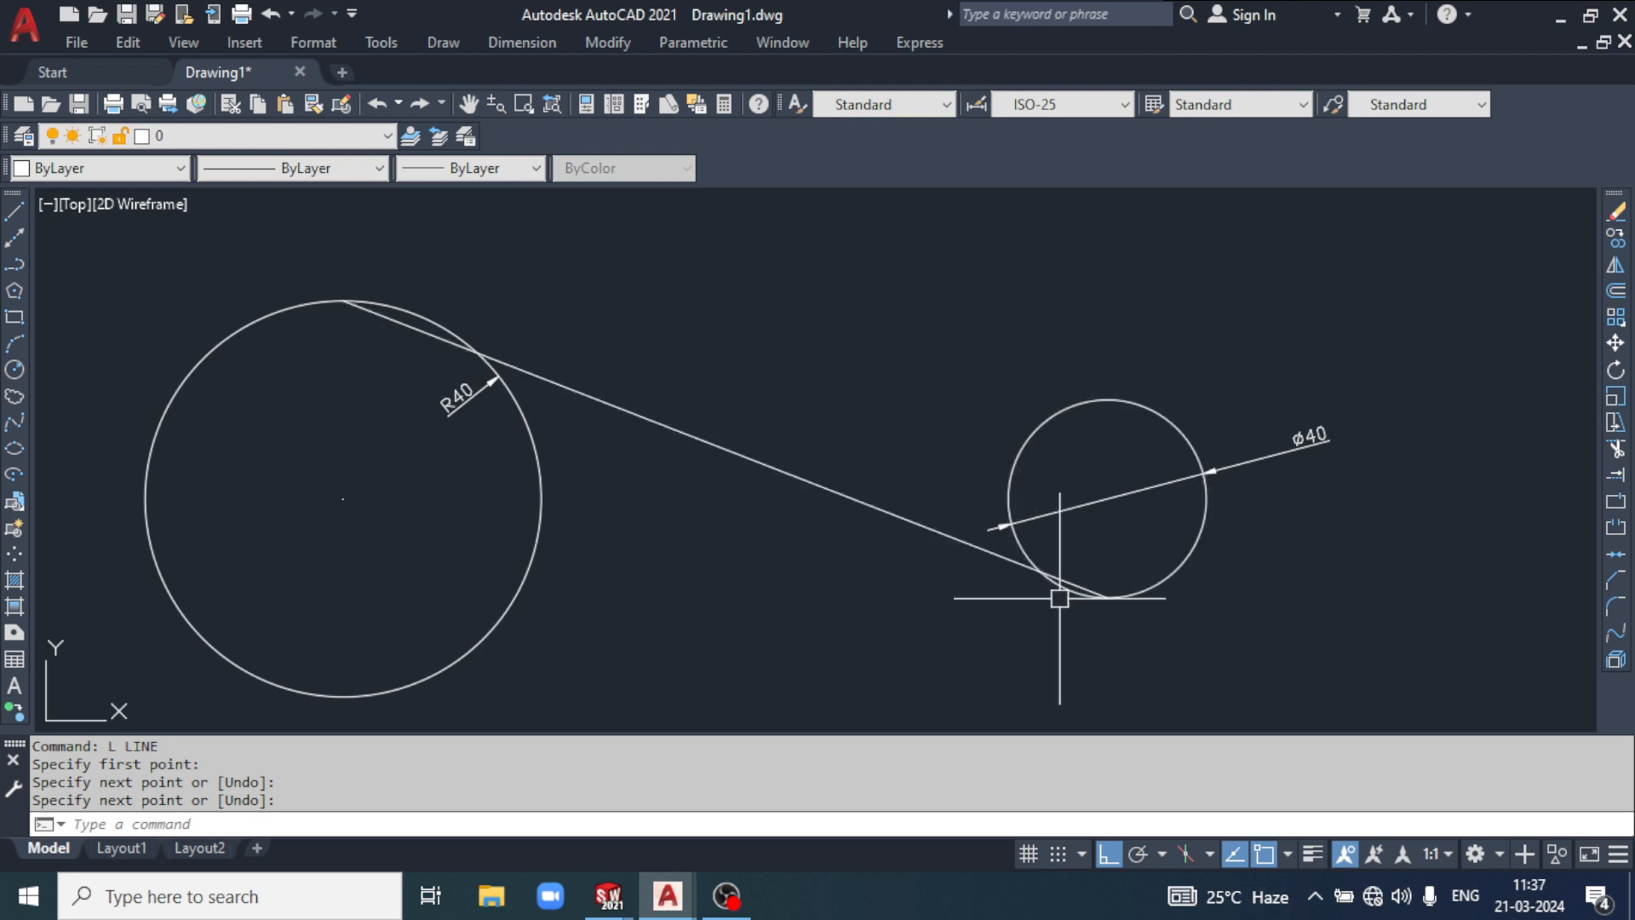
Step: Erase the line joining the quadrant points of the two circles
scroll(387, 324, "up", 2)
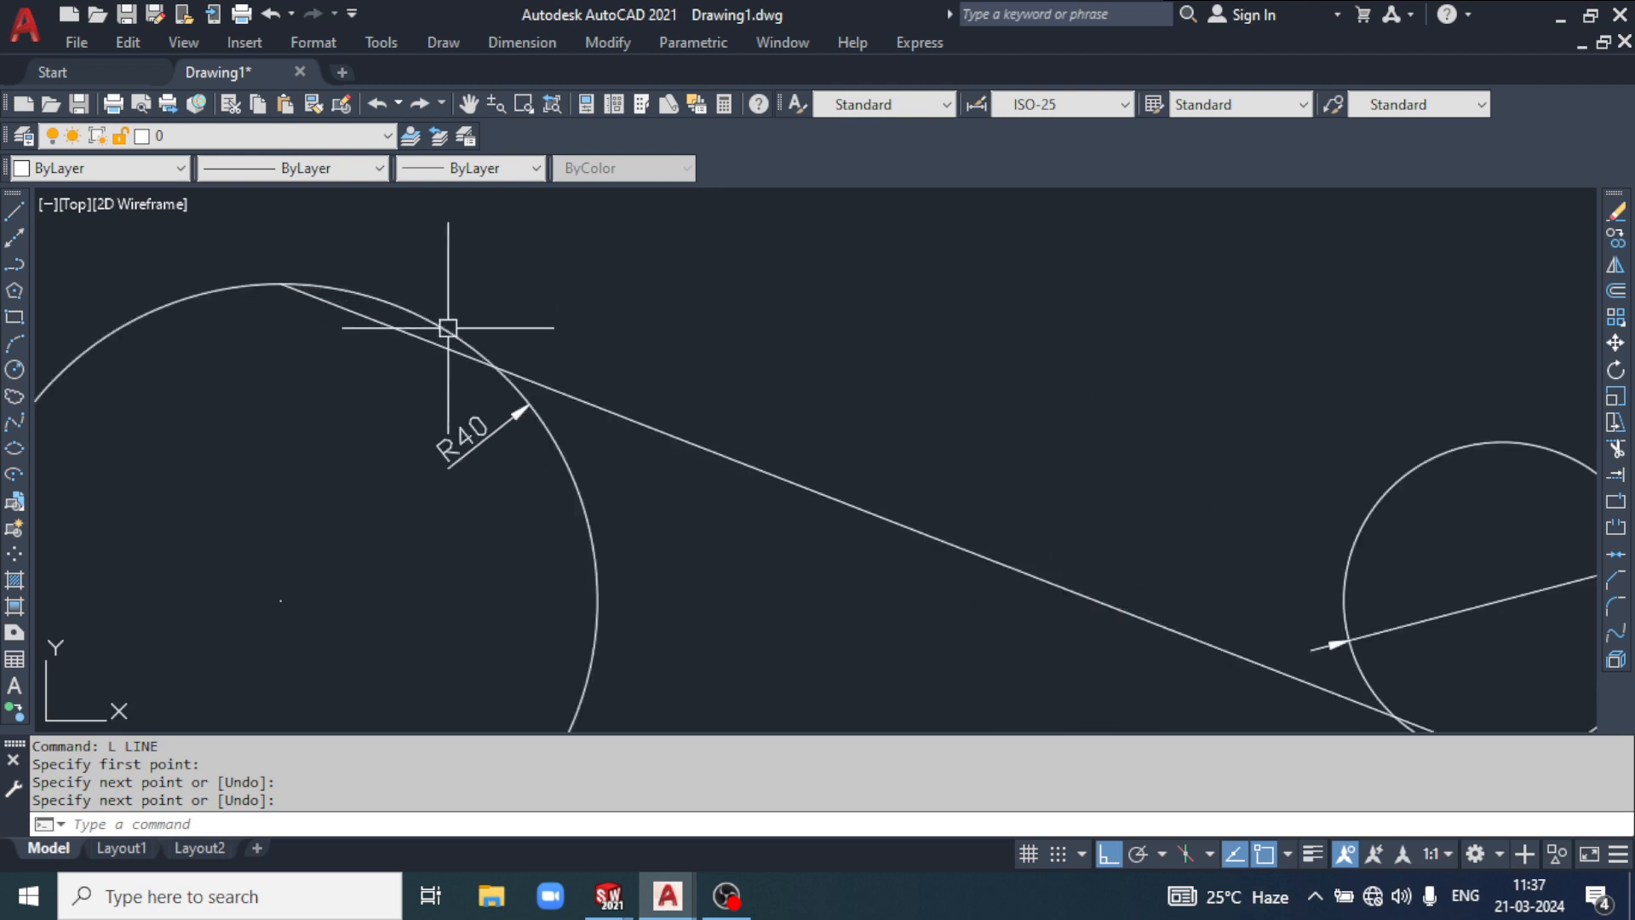
scroll(553, 389, "down", 2)
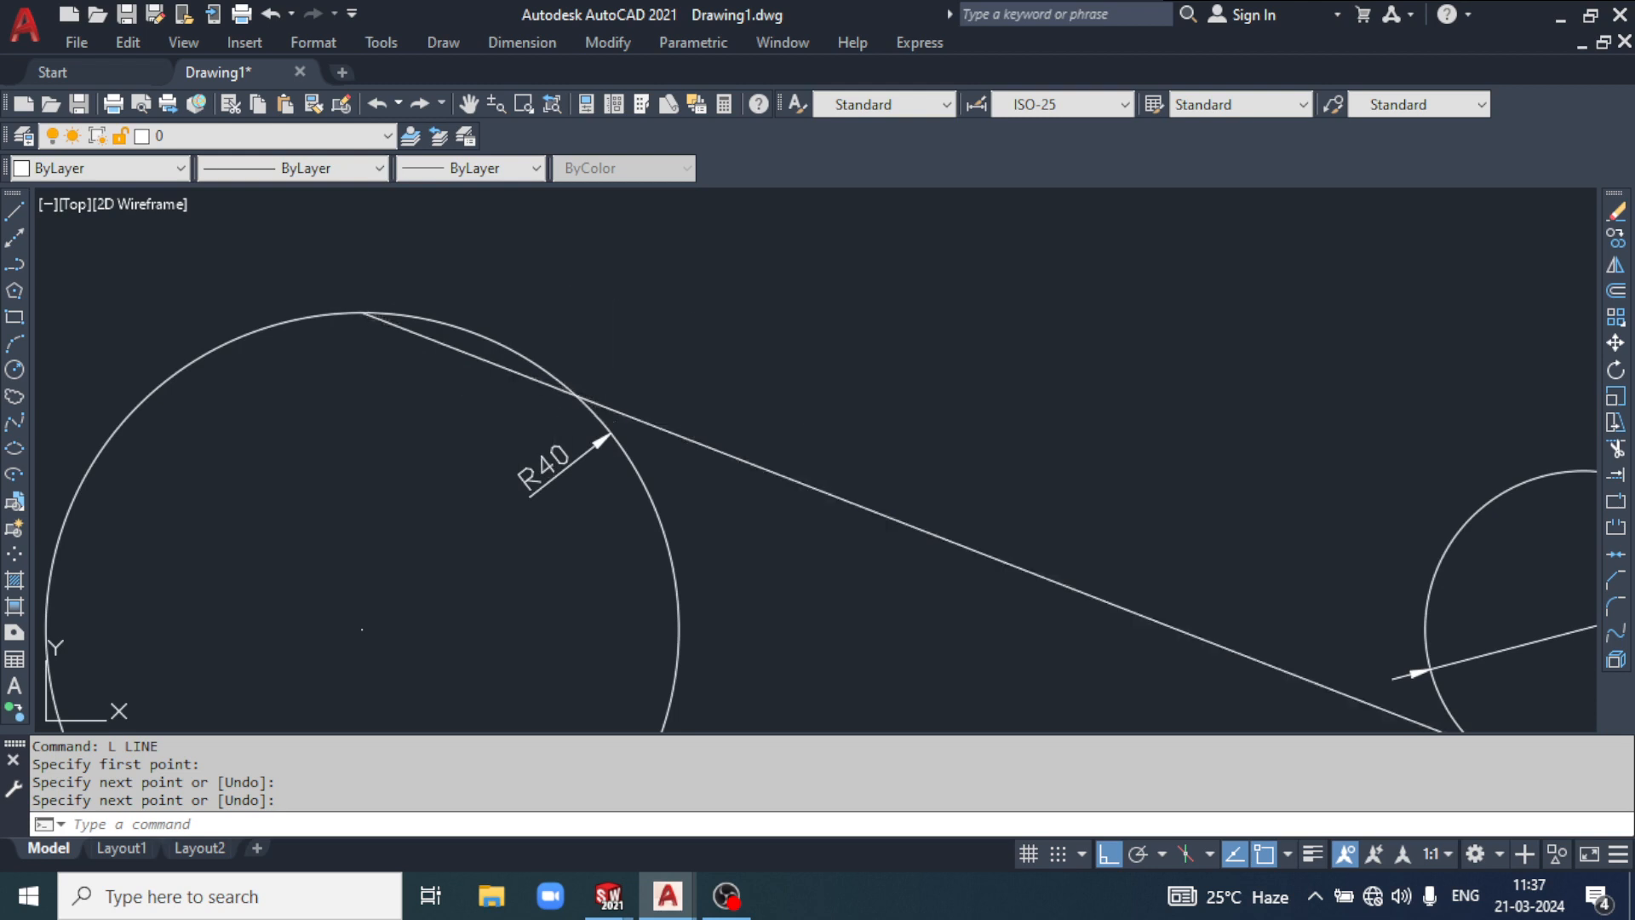
scroll(1054, 423, "down", 2)
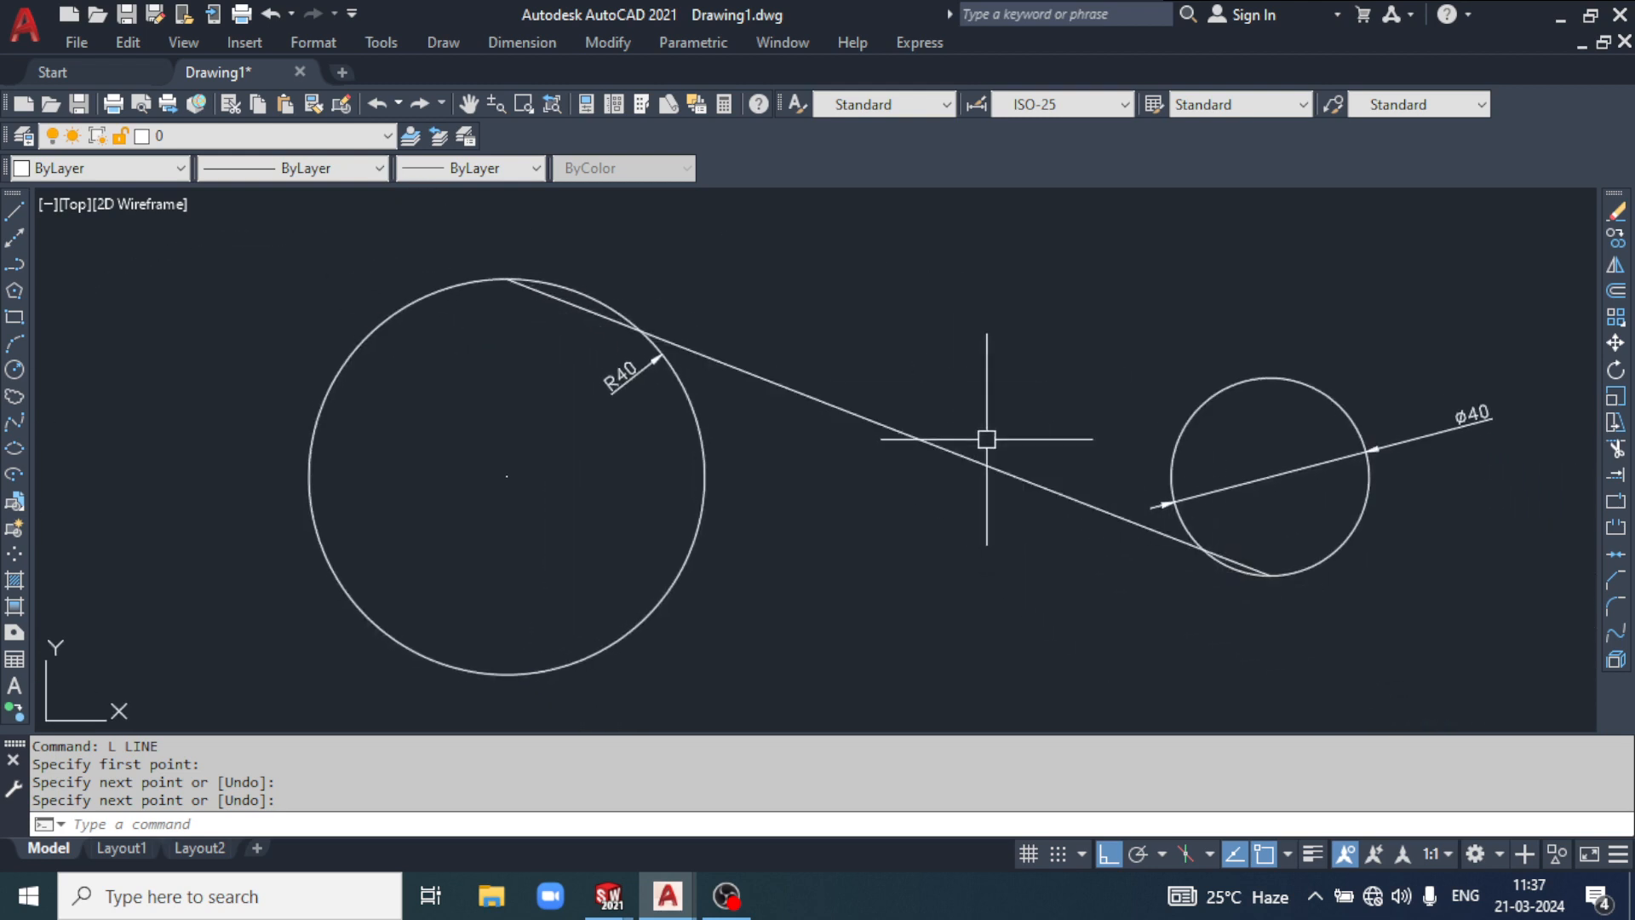
left_click(1021, 388)
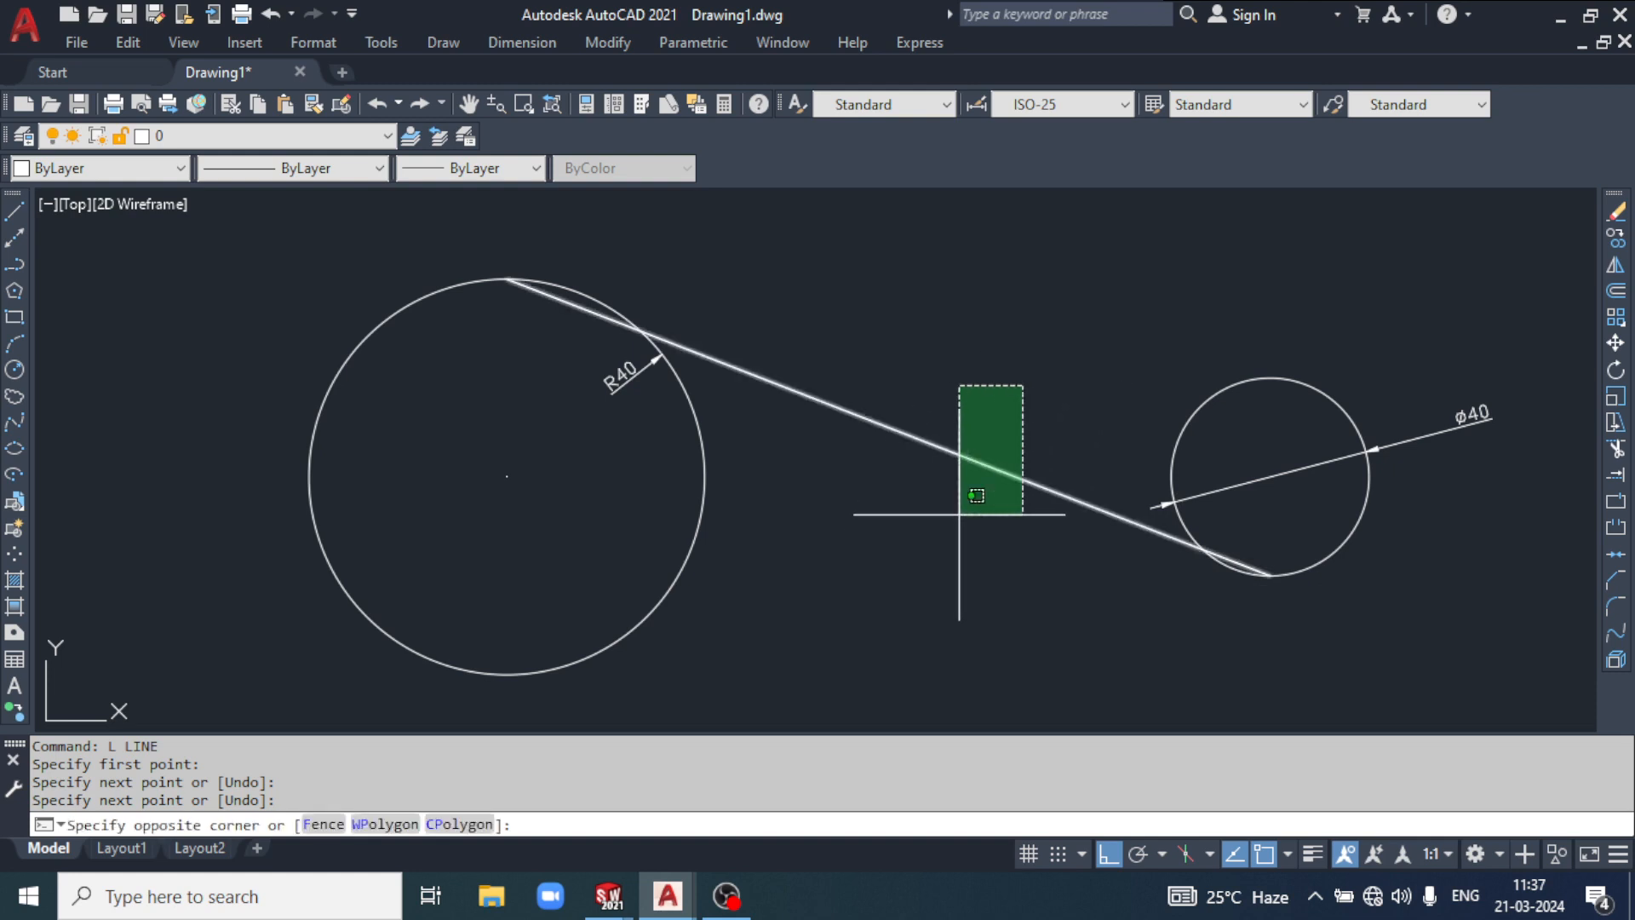
left_click(938, 534)
key("Delete")
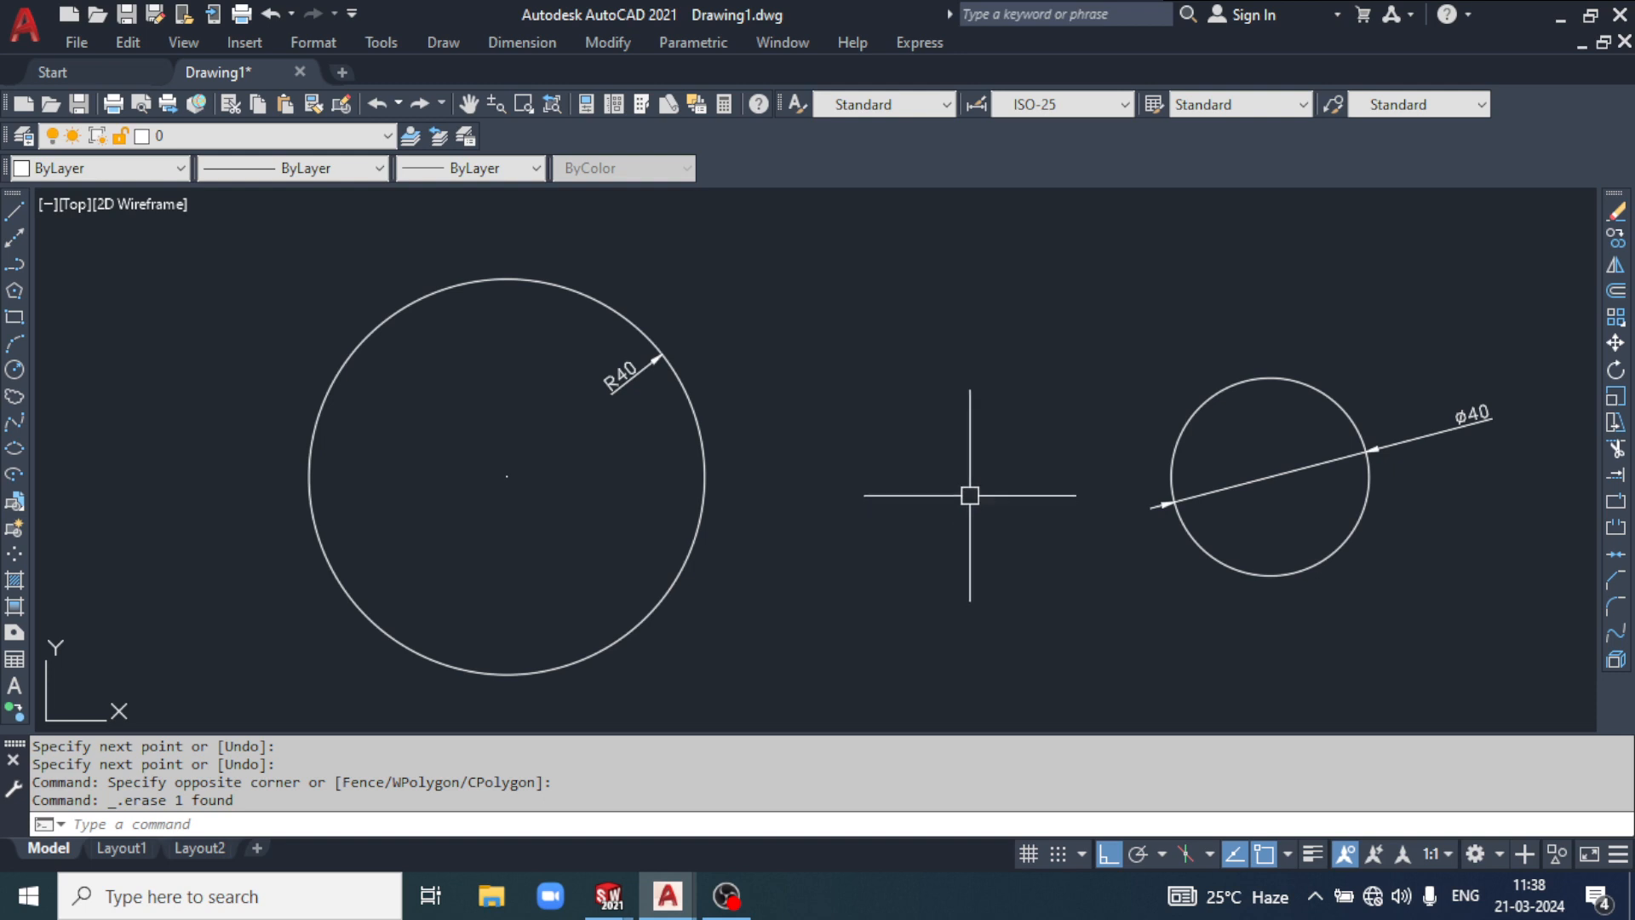
Step: Draw a line tangent to both circles using tan snaps, from the large circle's upper side to the small circle's lower side
left_click(971, 497)
left_click(920, 555)
type("l")
key("Return")
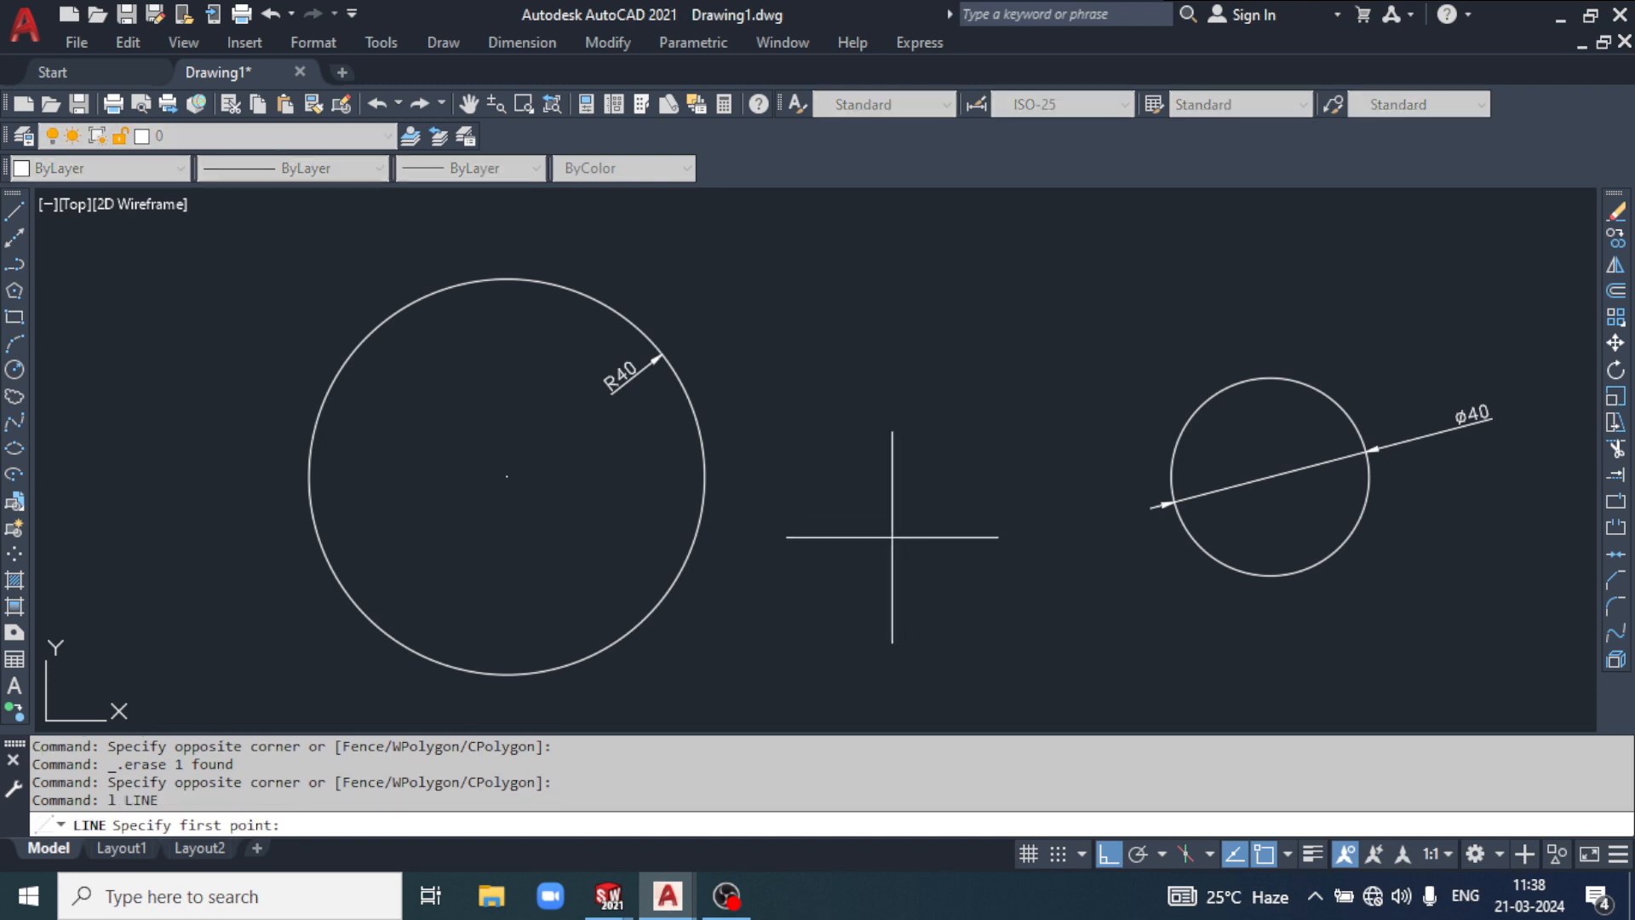
type("tan")
key("space")
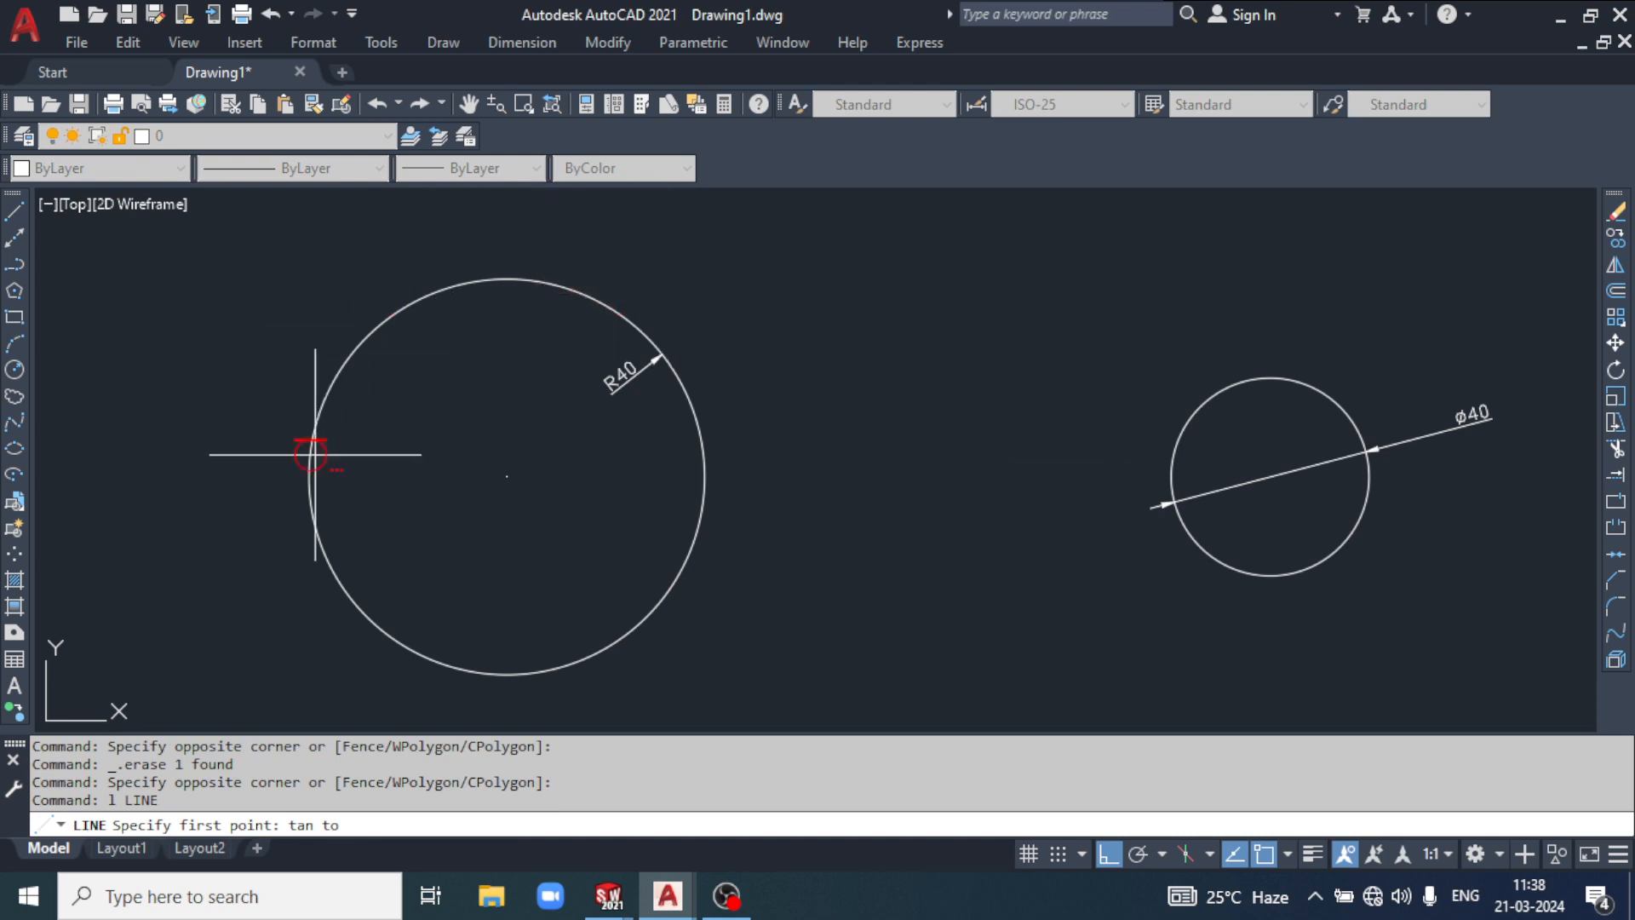
left_click(499, 278)
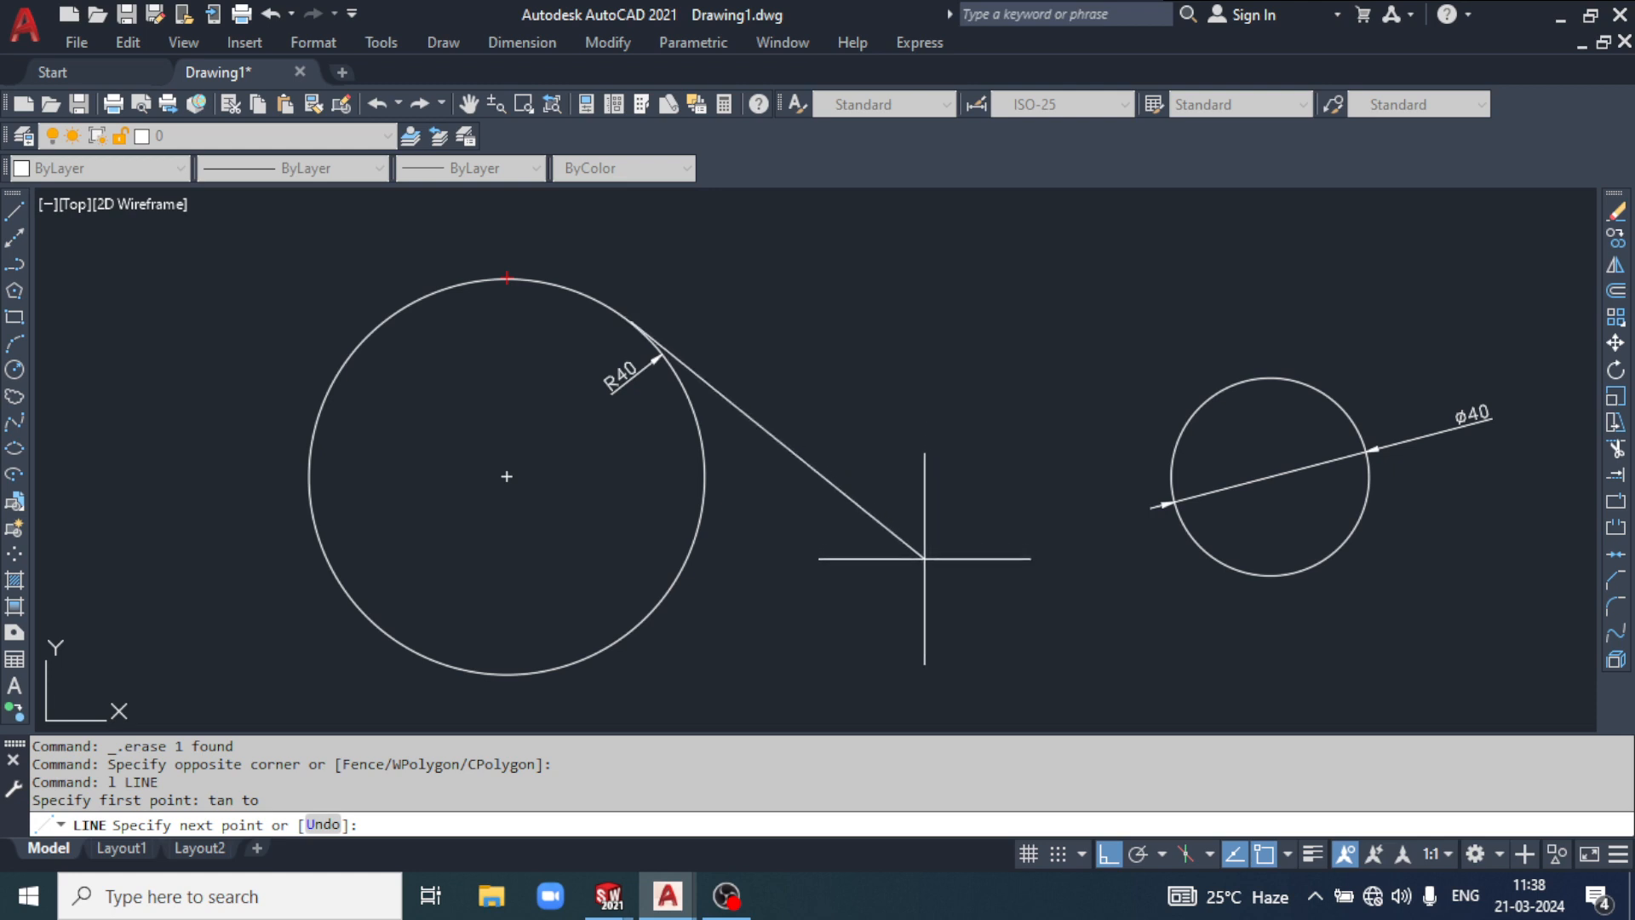
type("tan")
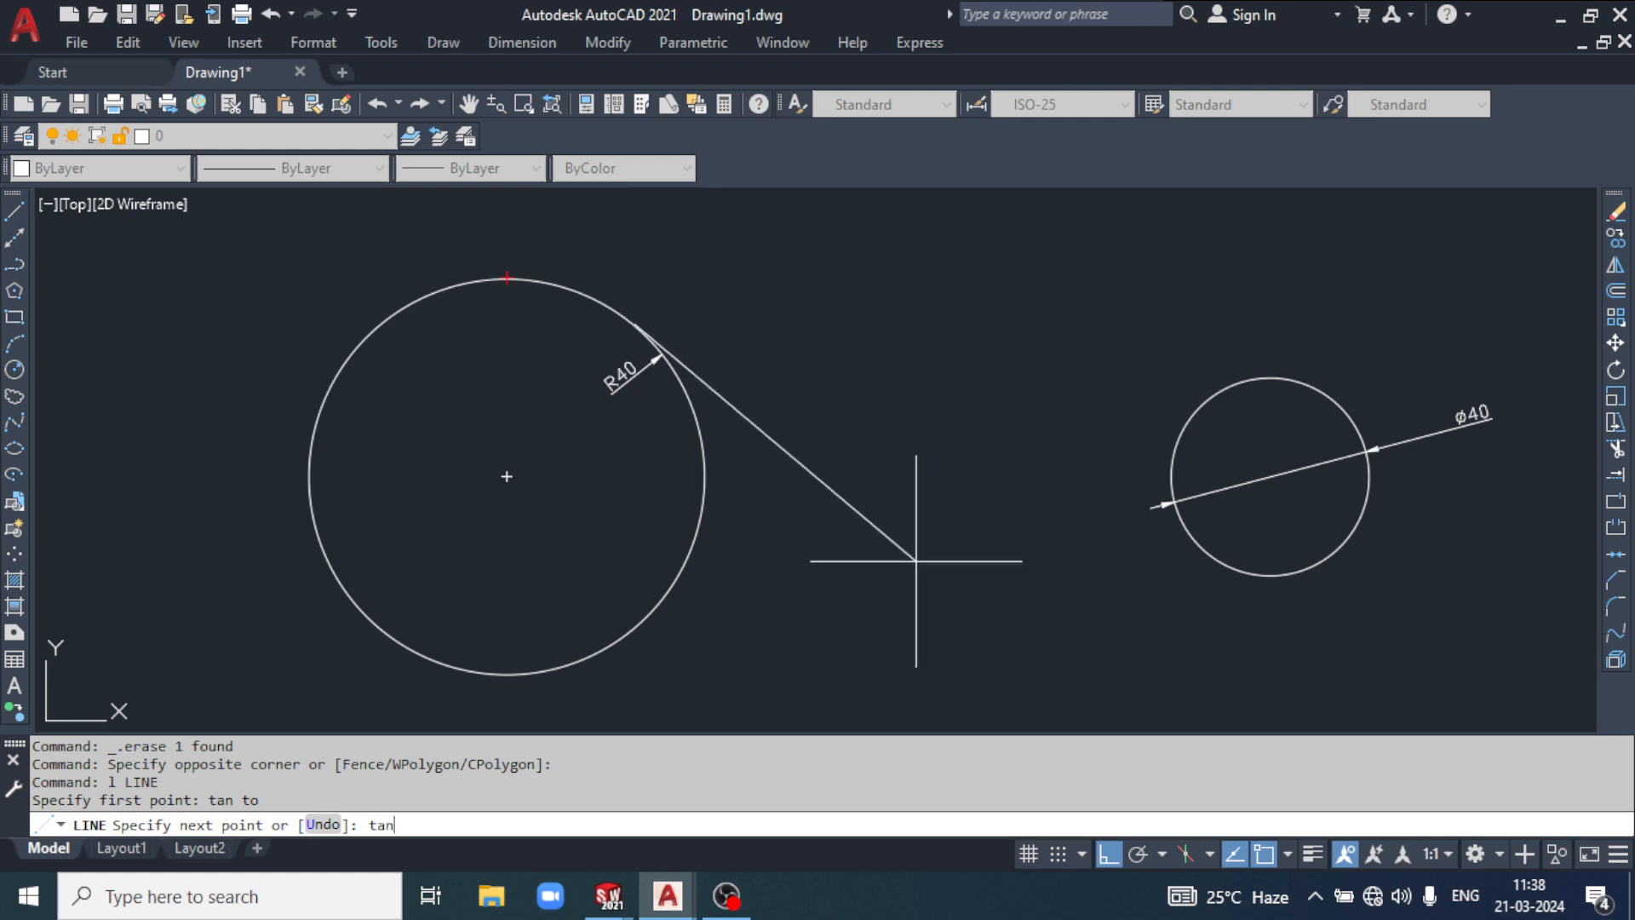
key("Return")
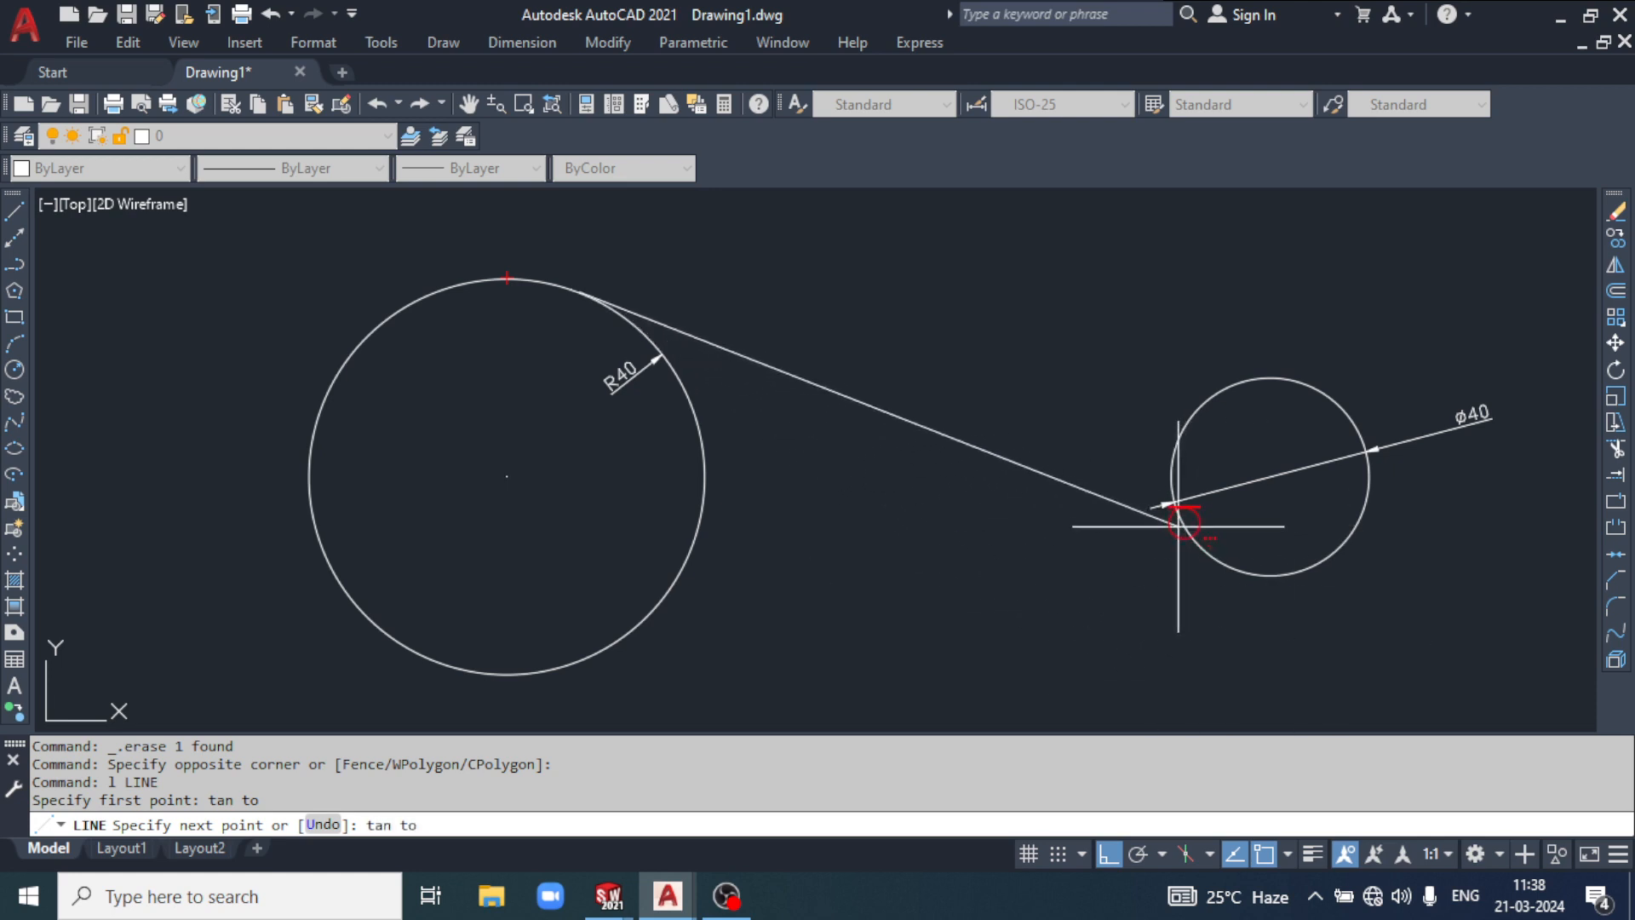
left_click(1180, 512)
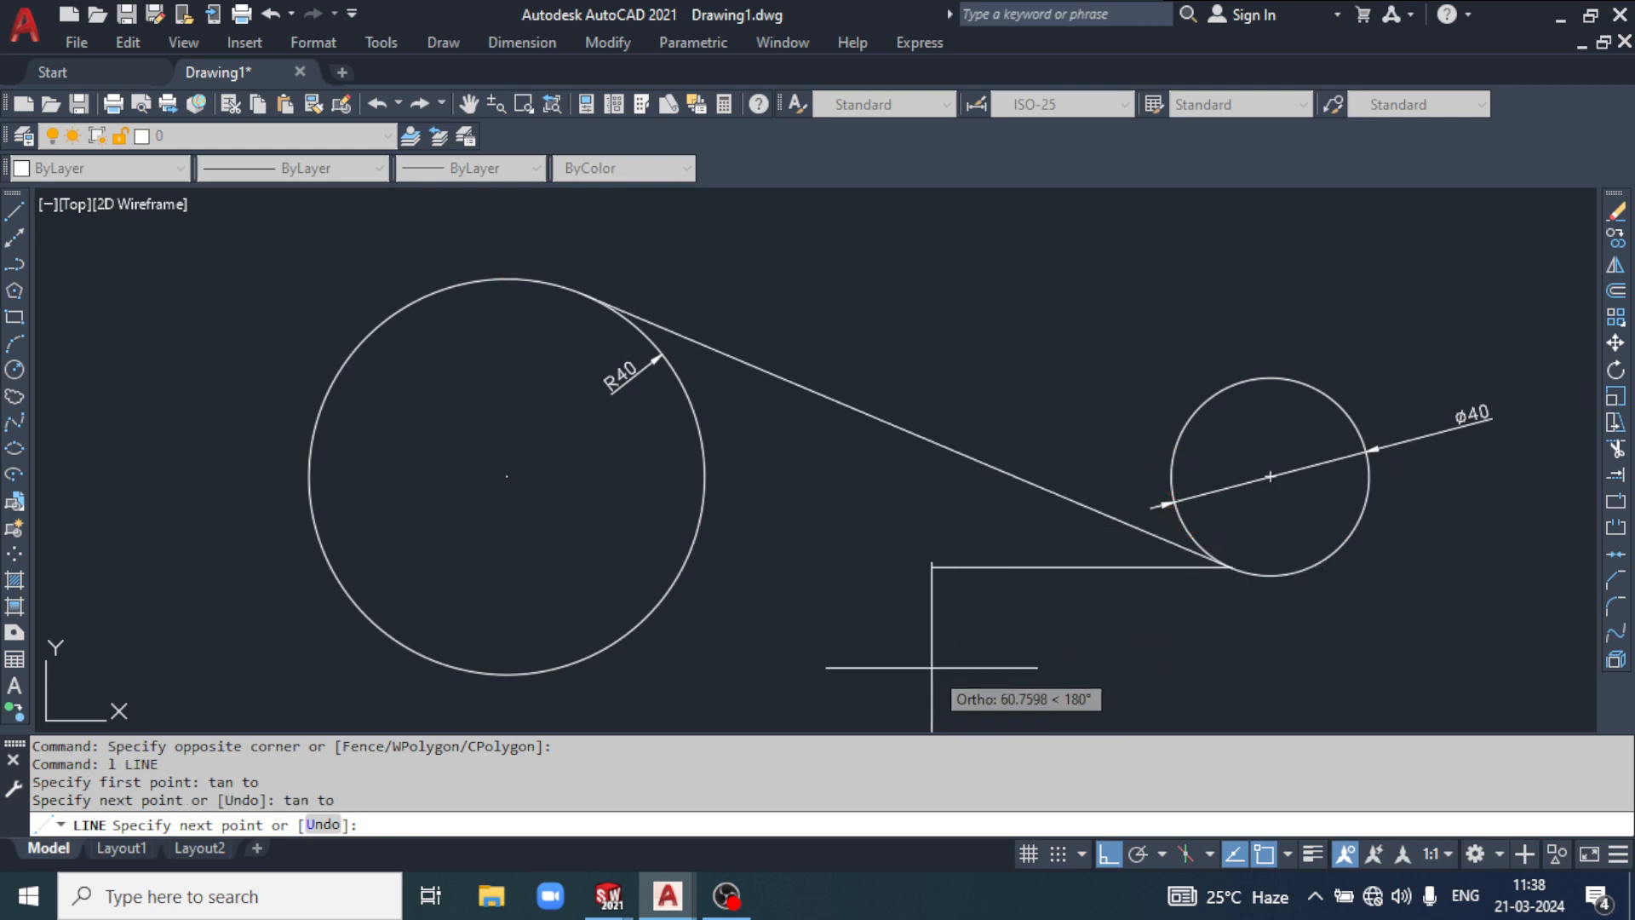
key("Return")
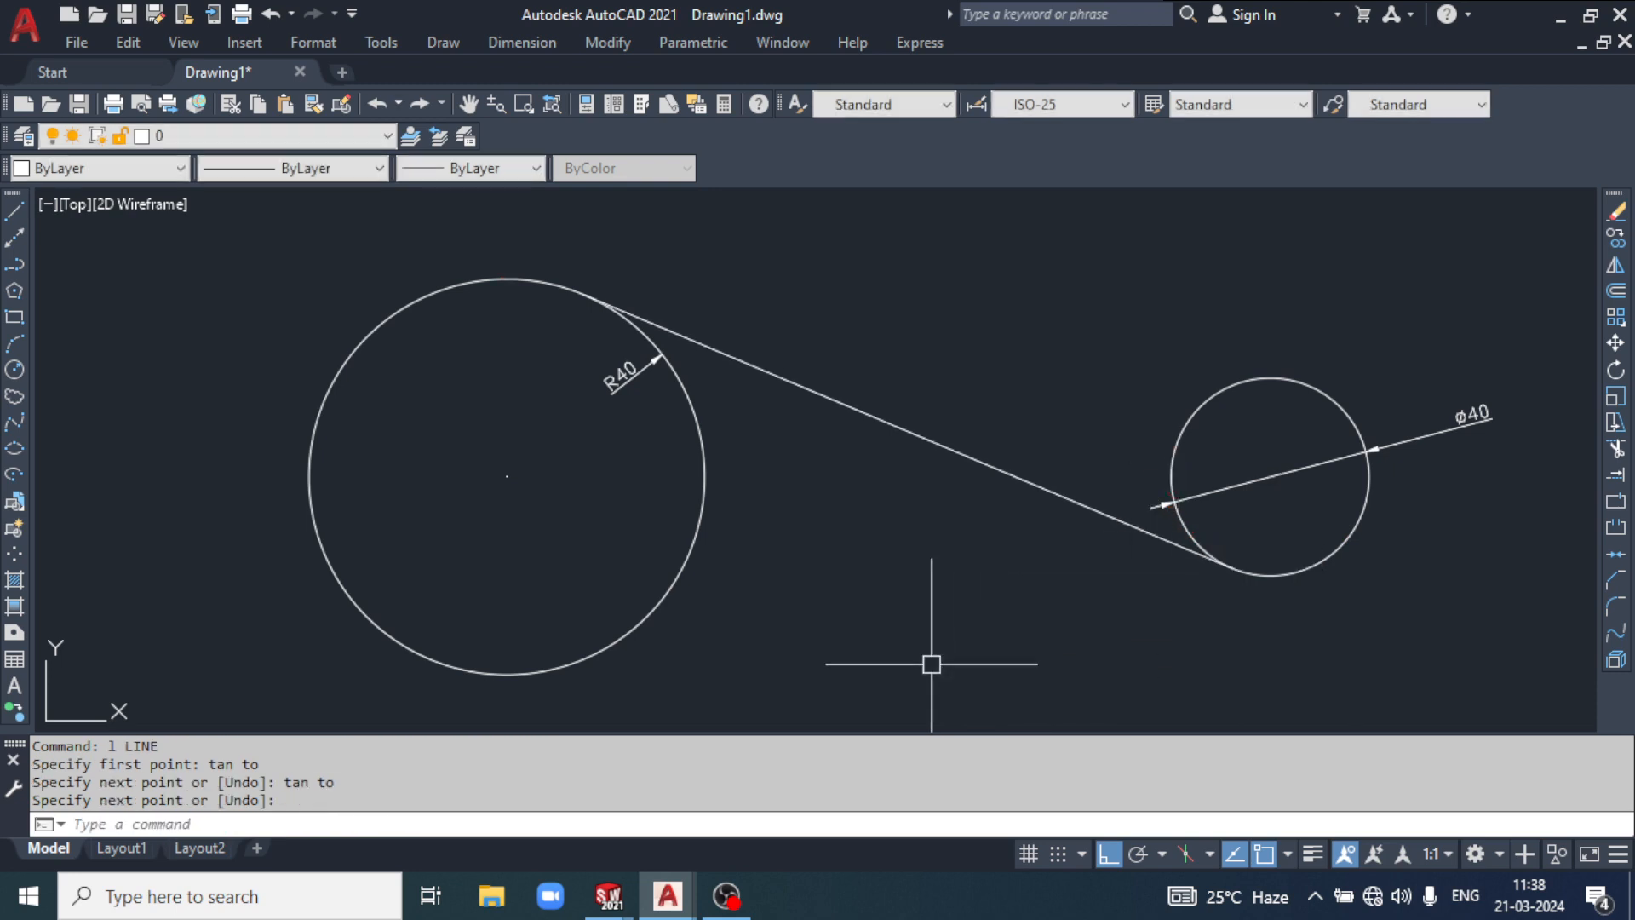
left_click(947, 608)
left_click(930, 633)
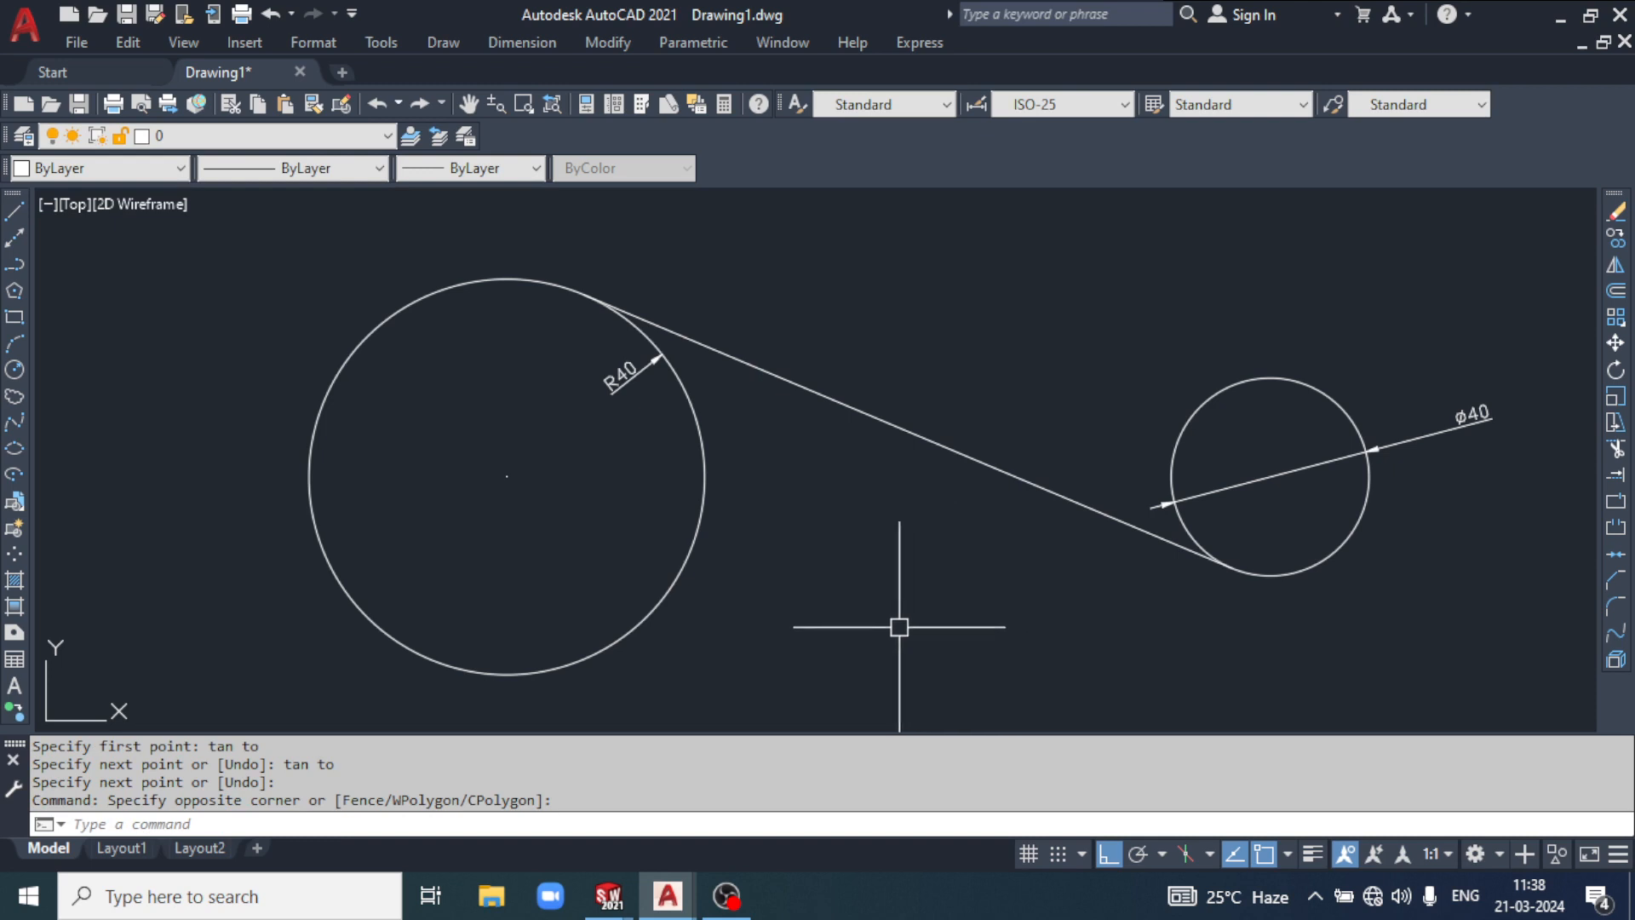
Step: Draw a second, crossing tangent line using tan snaps, from the small circle's upper side to the large circle's lower side
left_click(877, 610)
left_click(788, 635)
type("l")
key("Return")
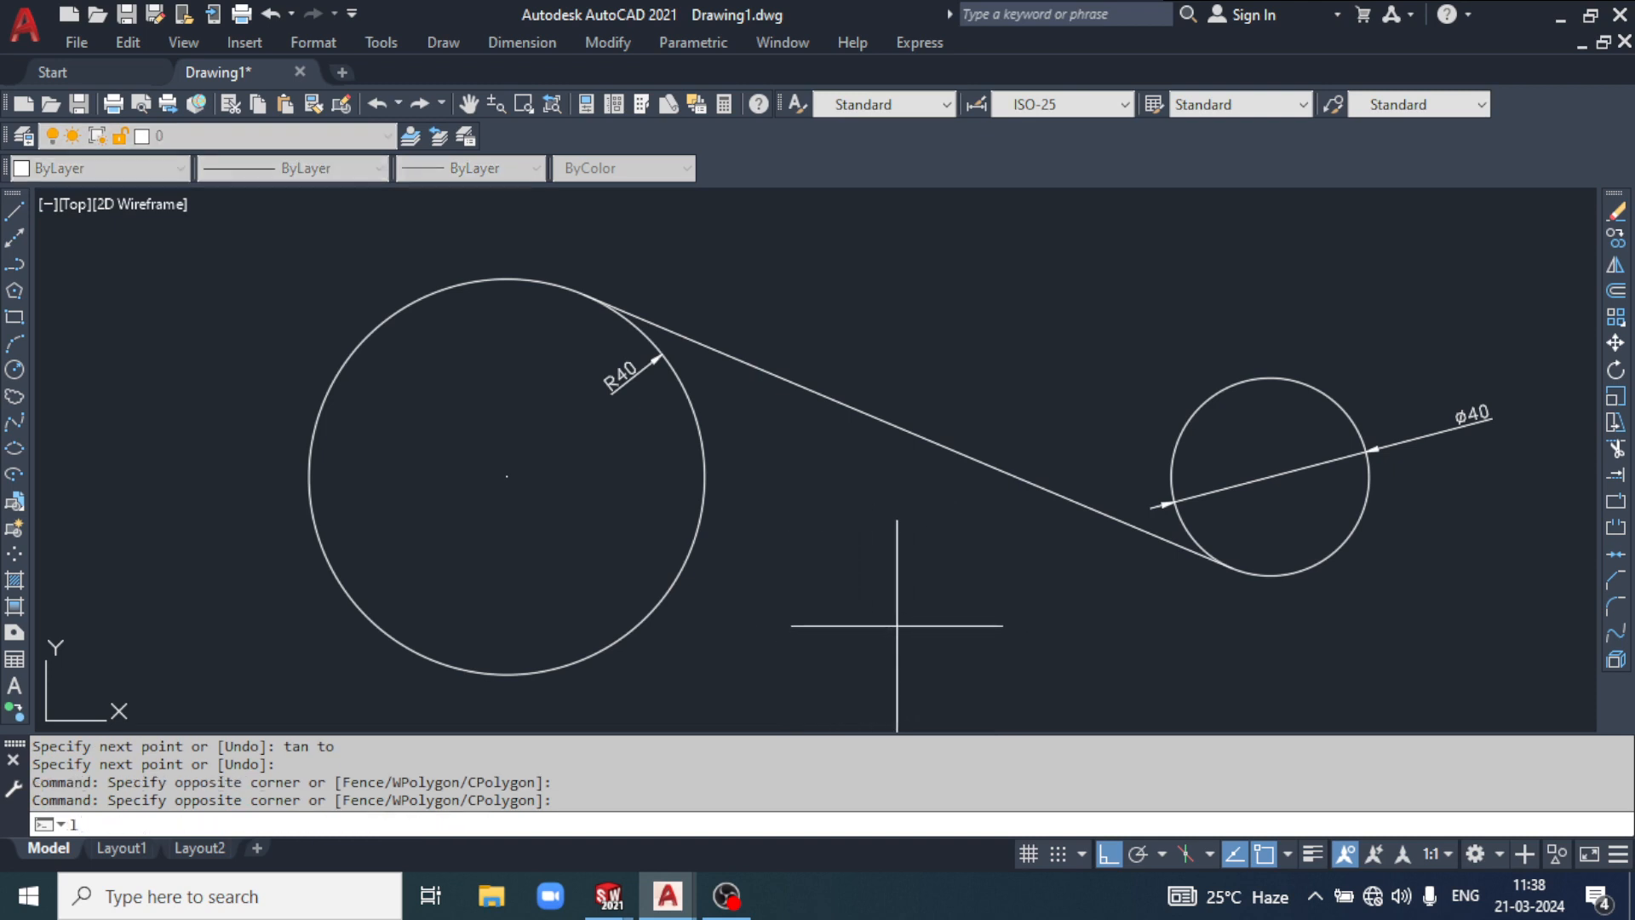
type("t point: tan")
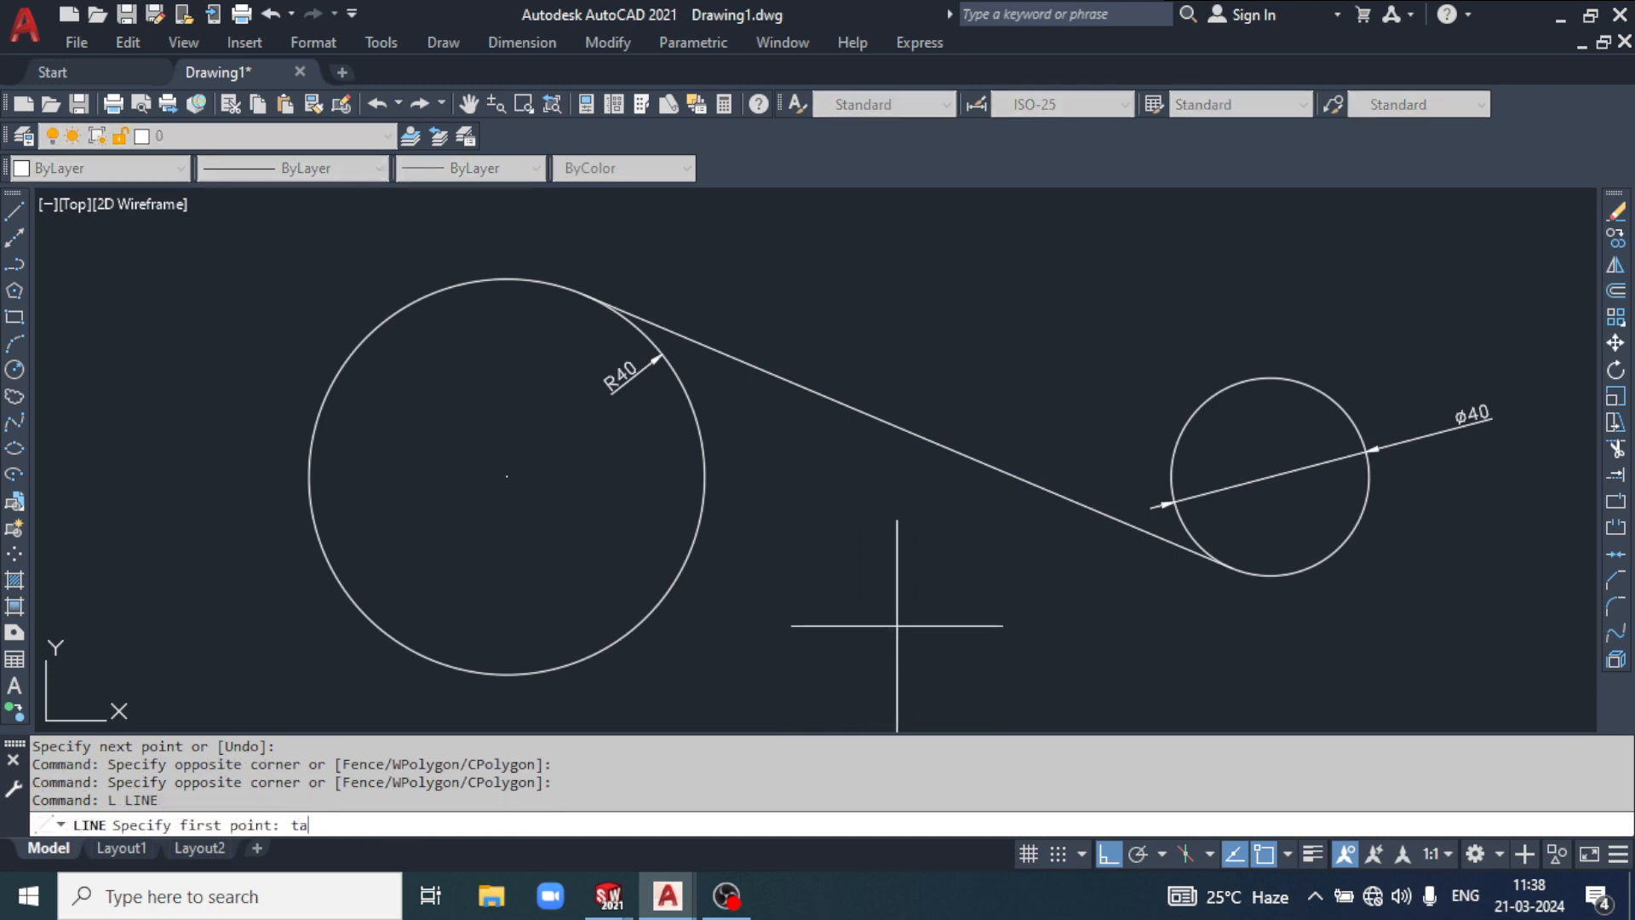
key("Return")
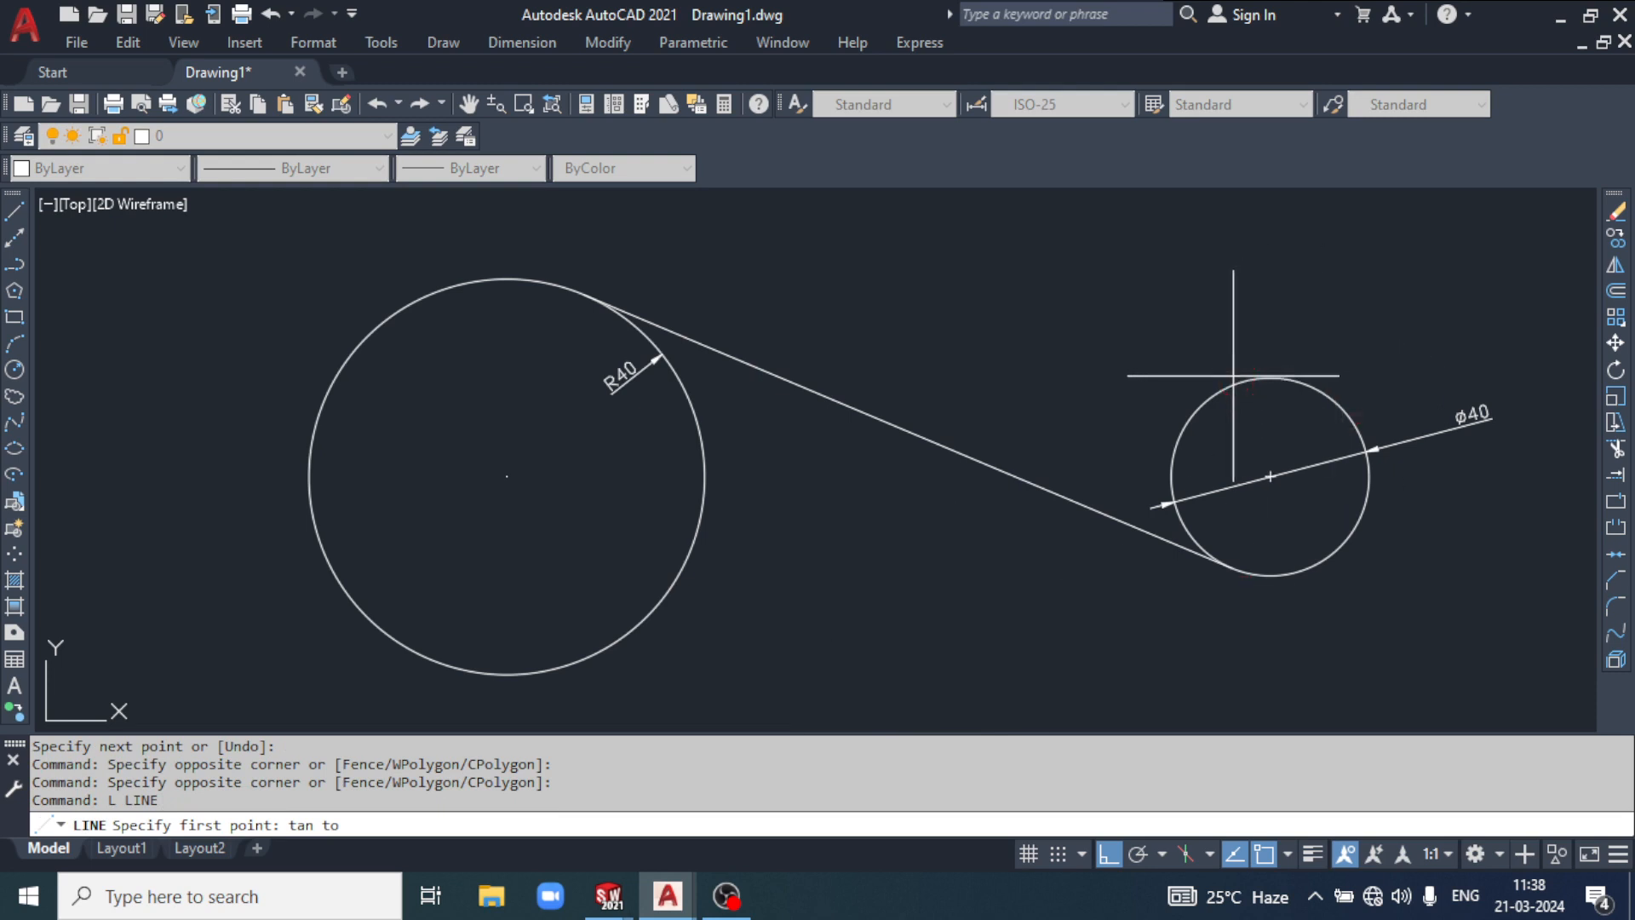
left_click(1205, 387)
type("tan")
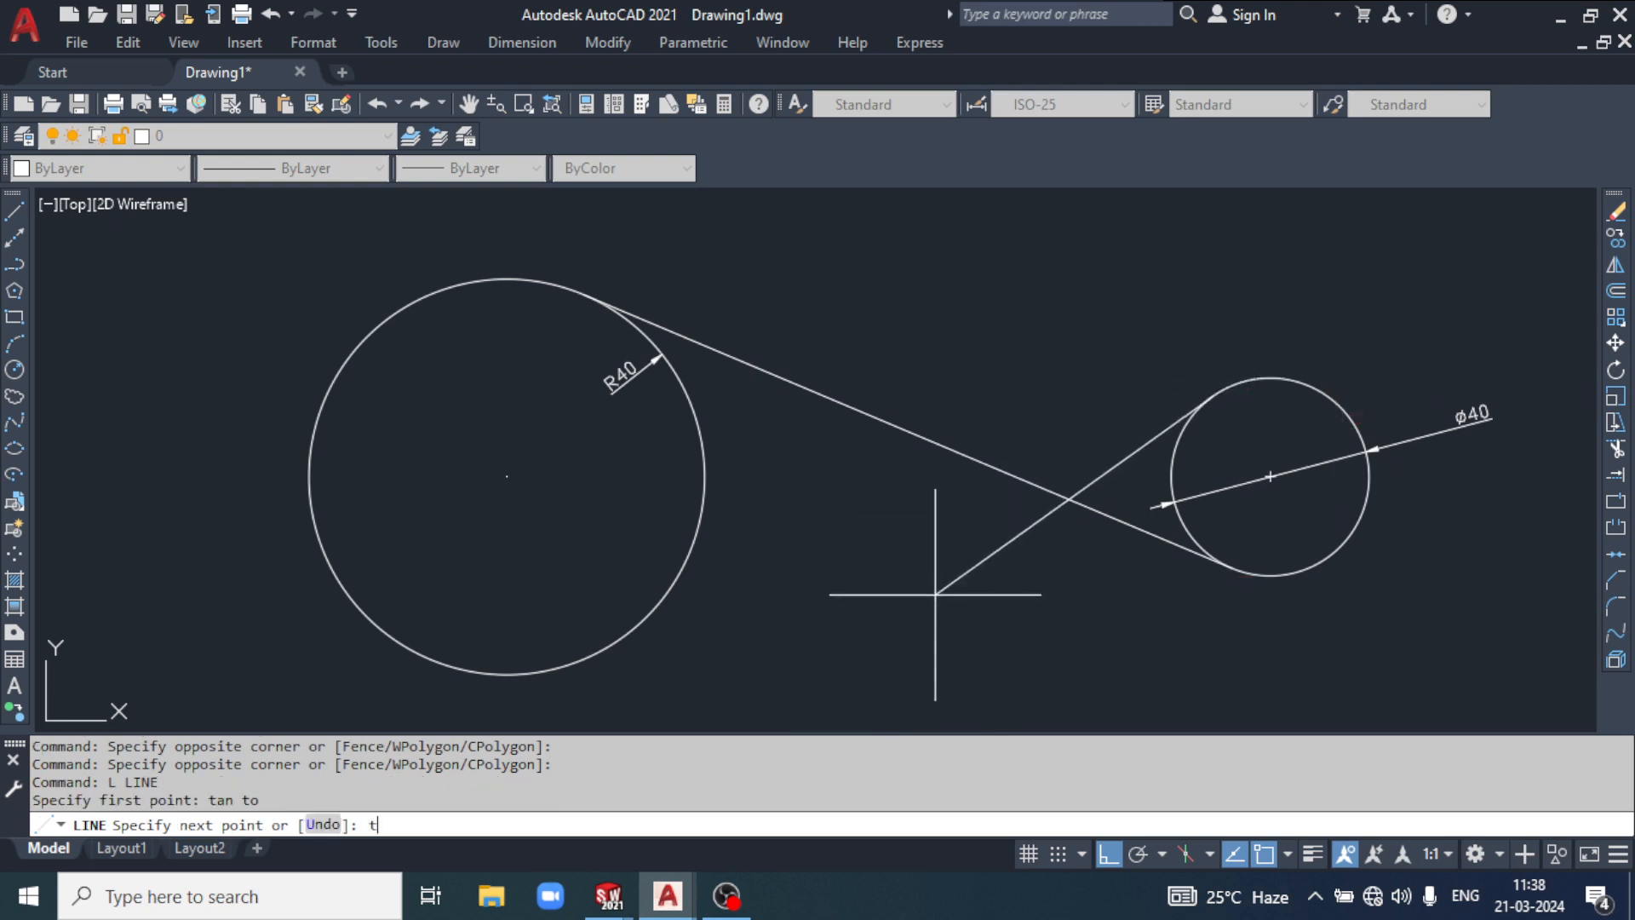
key("Return")
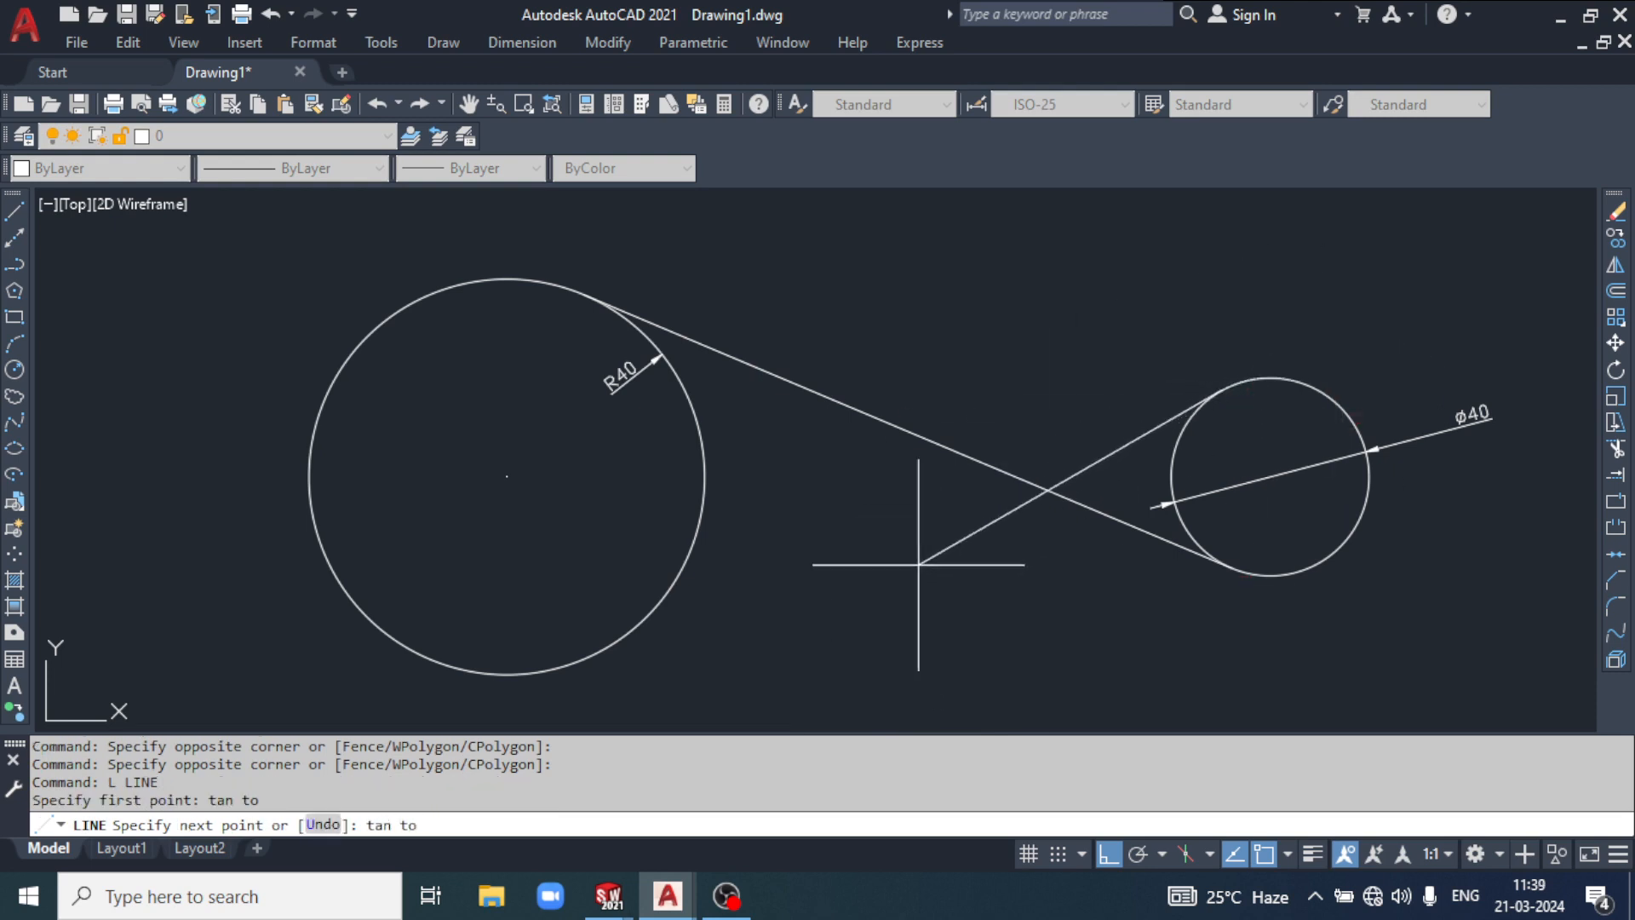
left_click(704, 490)
key("Return")
middle_click_drag(846, 528, 808, 470)
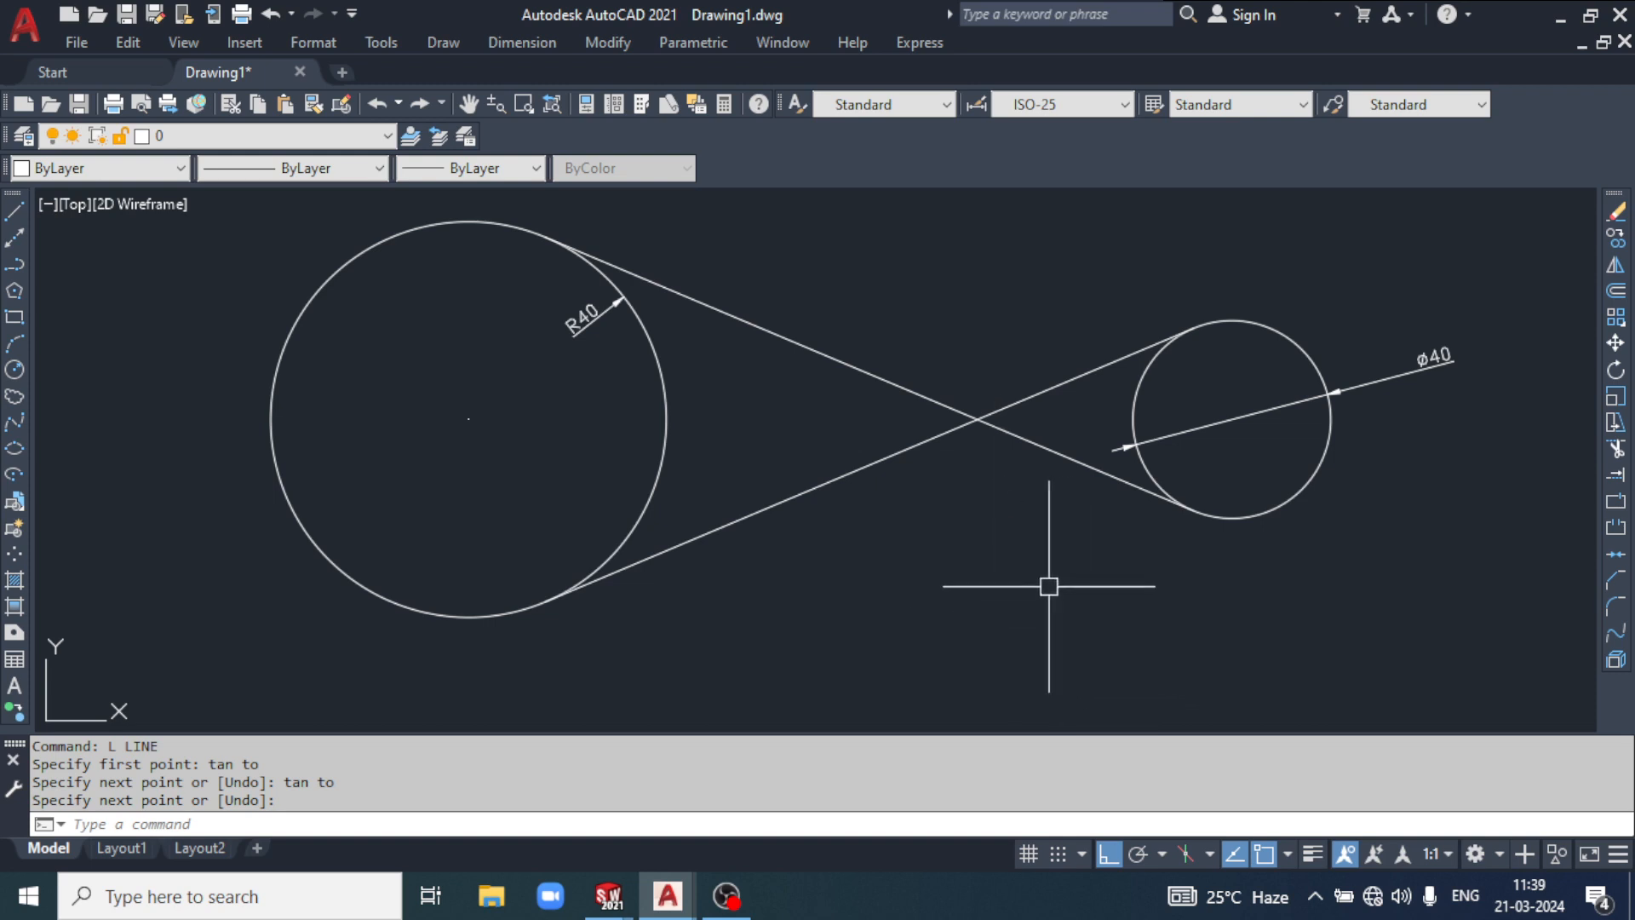
mouse_move(1047, 584)
middle_mouse_down()
mouse_move(1025, 588)
mouse_move(1033, 603)
middle_mouse_up()
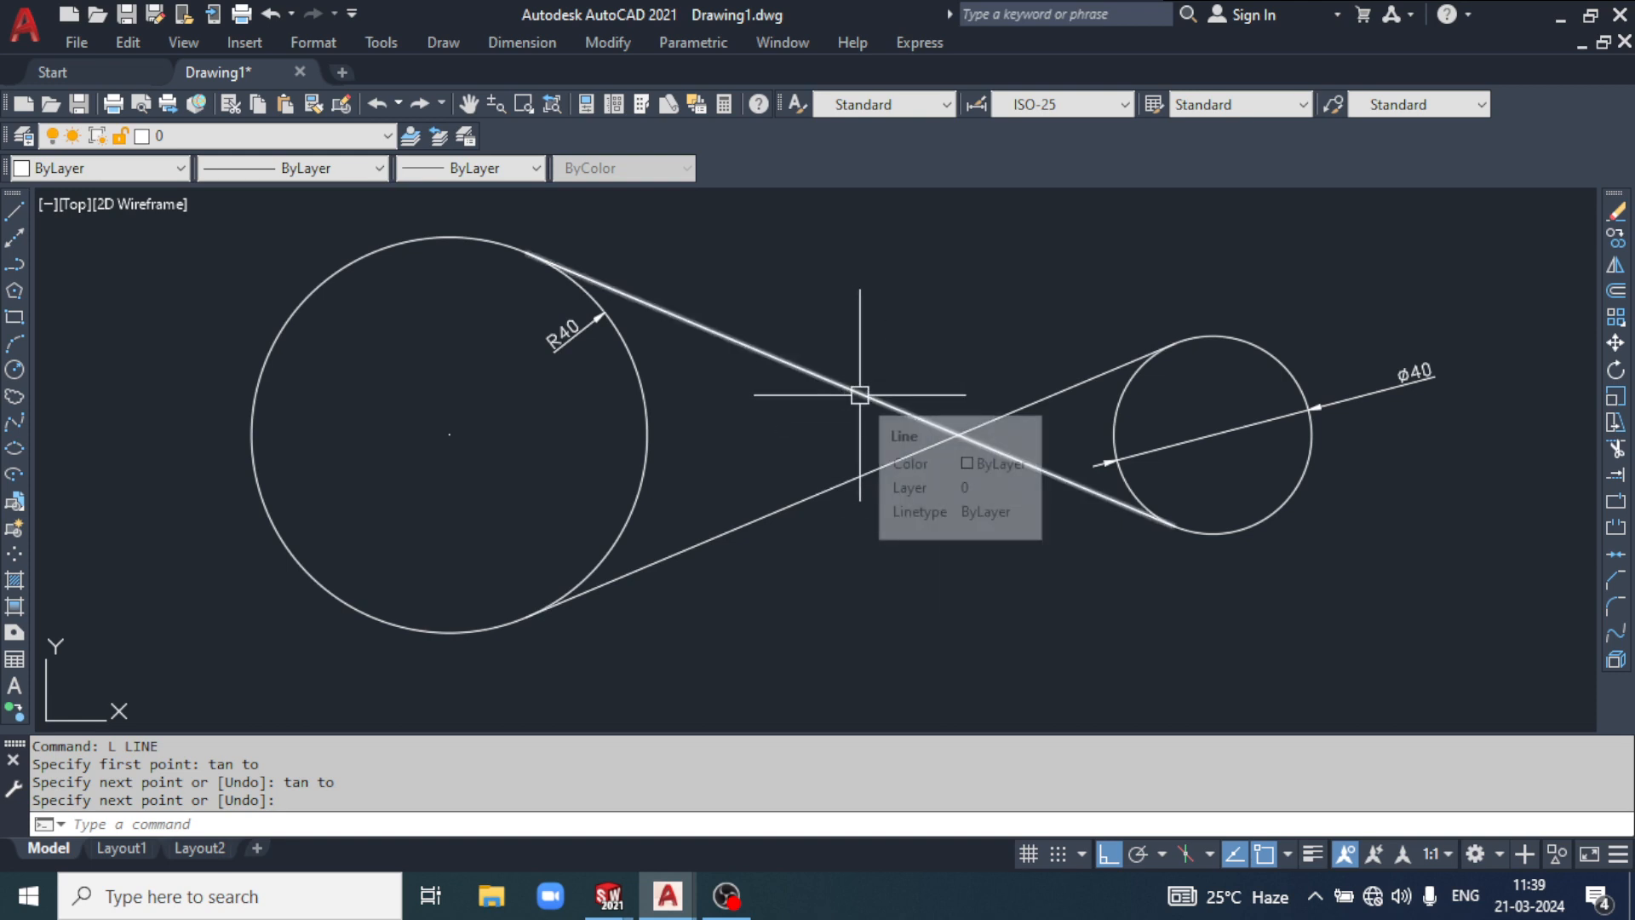
type("L")
key("Return")
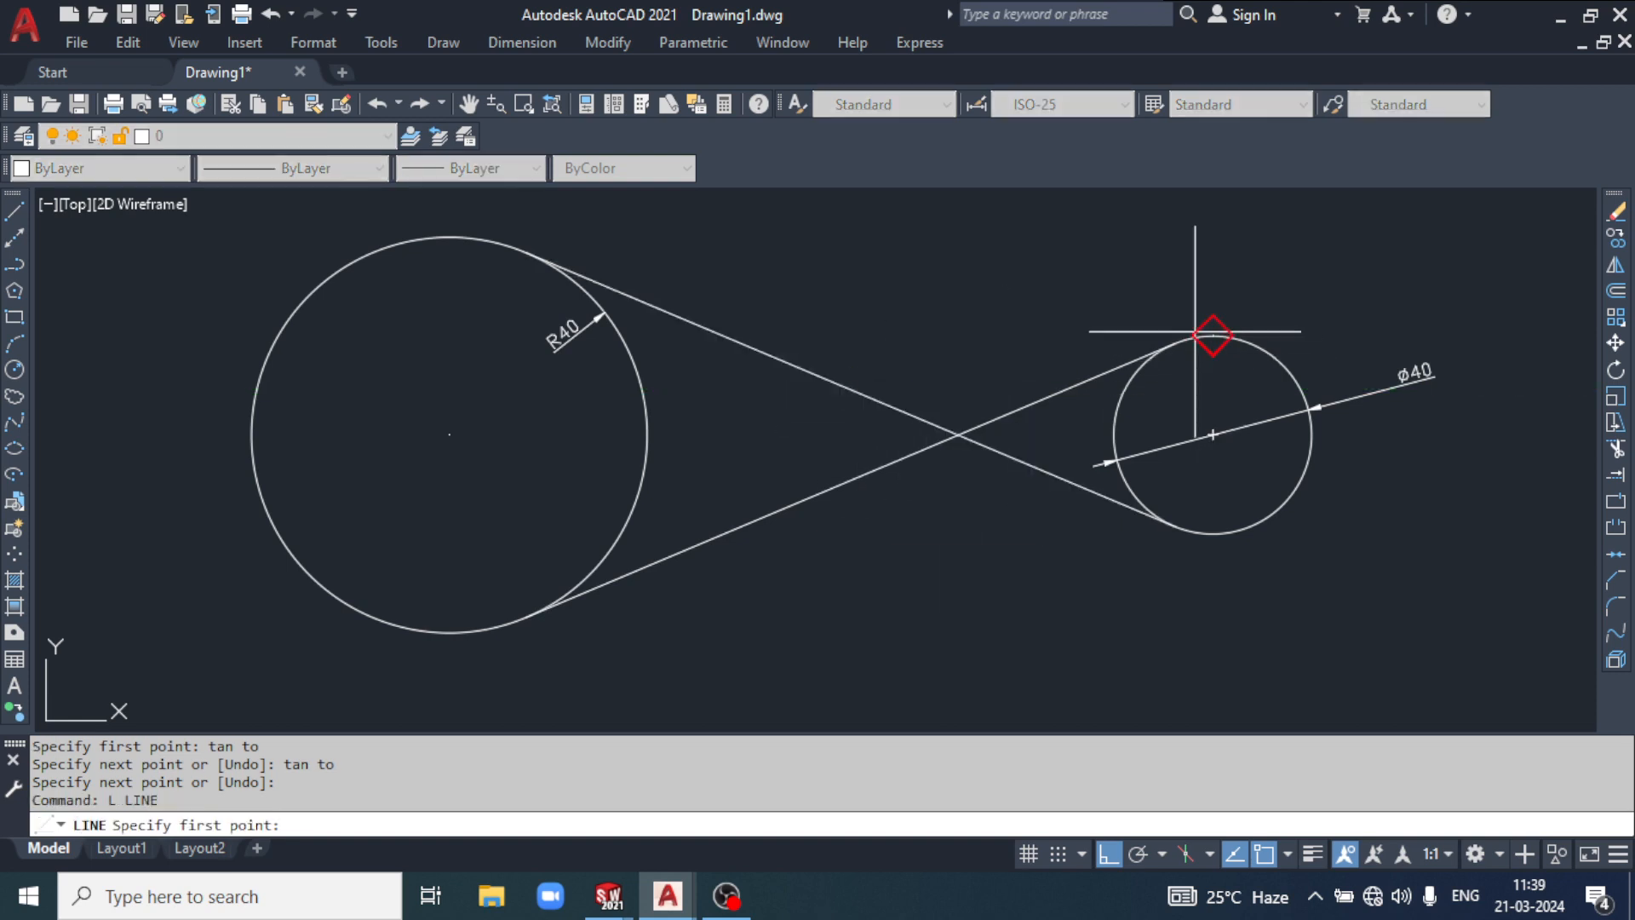
left_click(1210, 336)
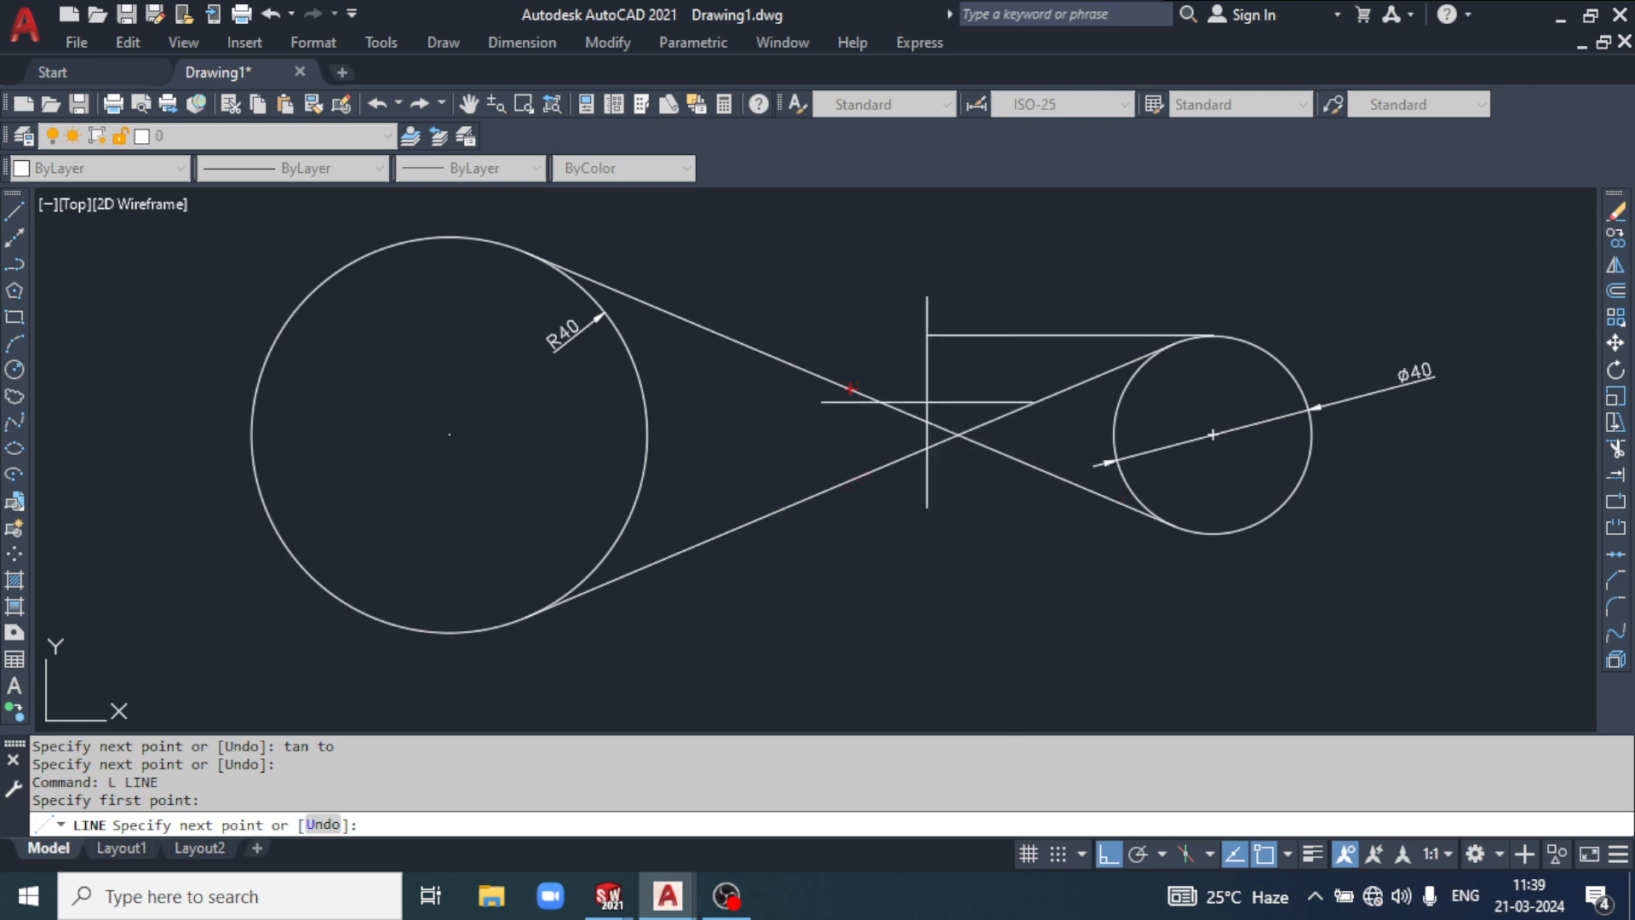
key("Escape")
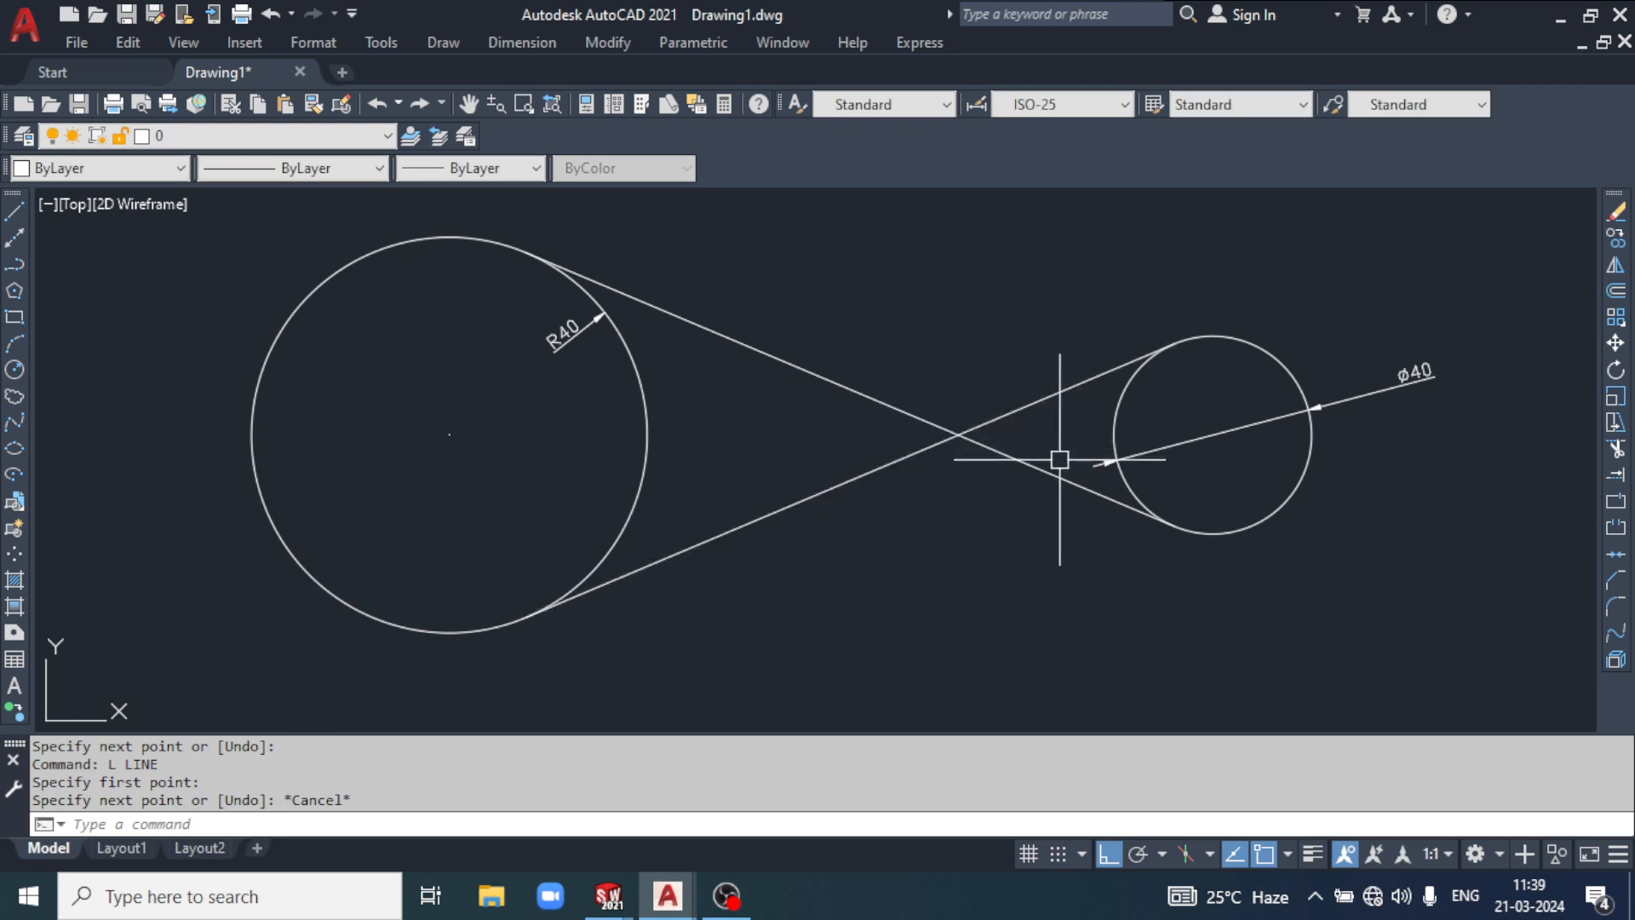
Step: Draw a horizontal line from the small circle's centre through the crossing of the tangents, and erase it again
type("l")
key("Return")
left_click(1212, 434)
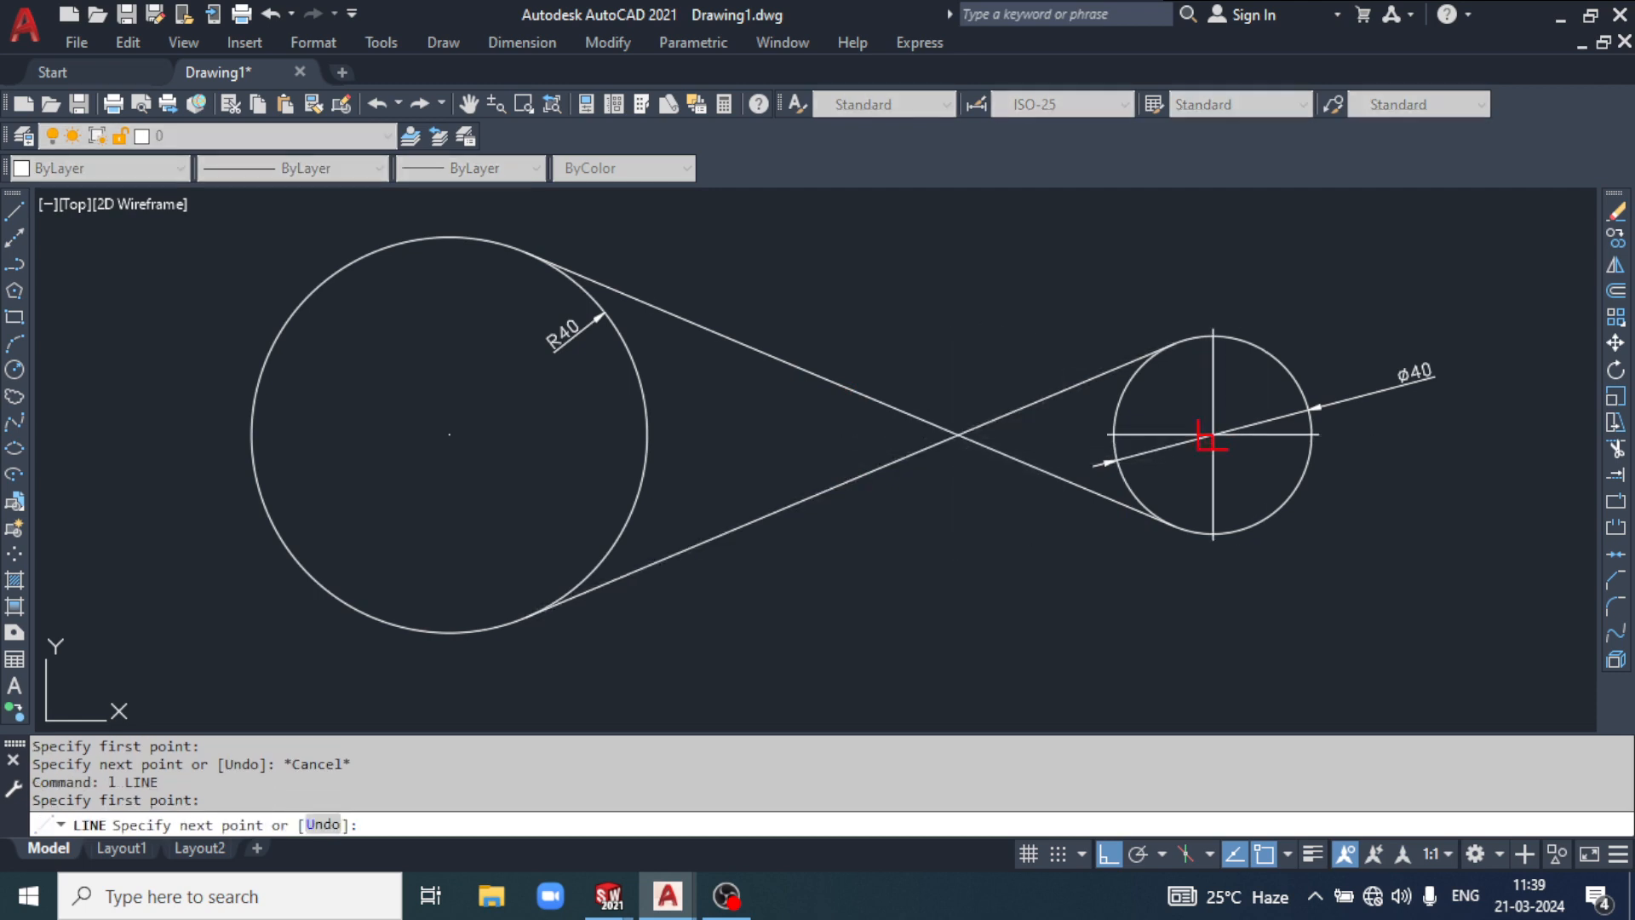
left_click(826, 431)
middle_click_drag(1022, 533, 1028, 542)
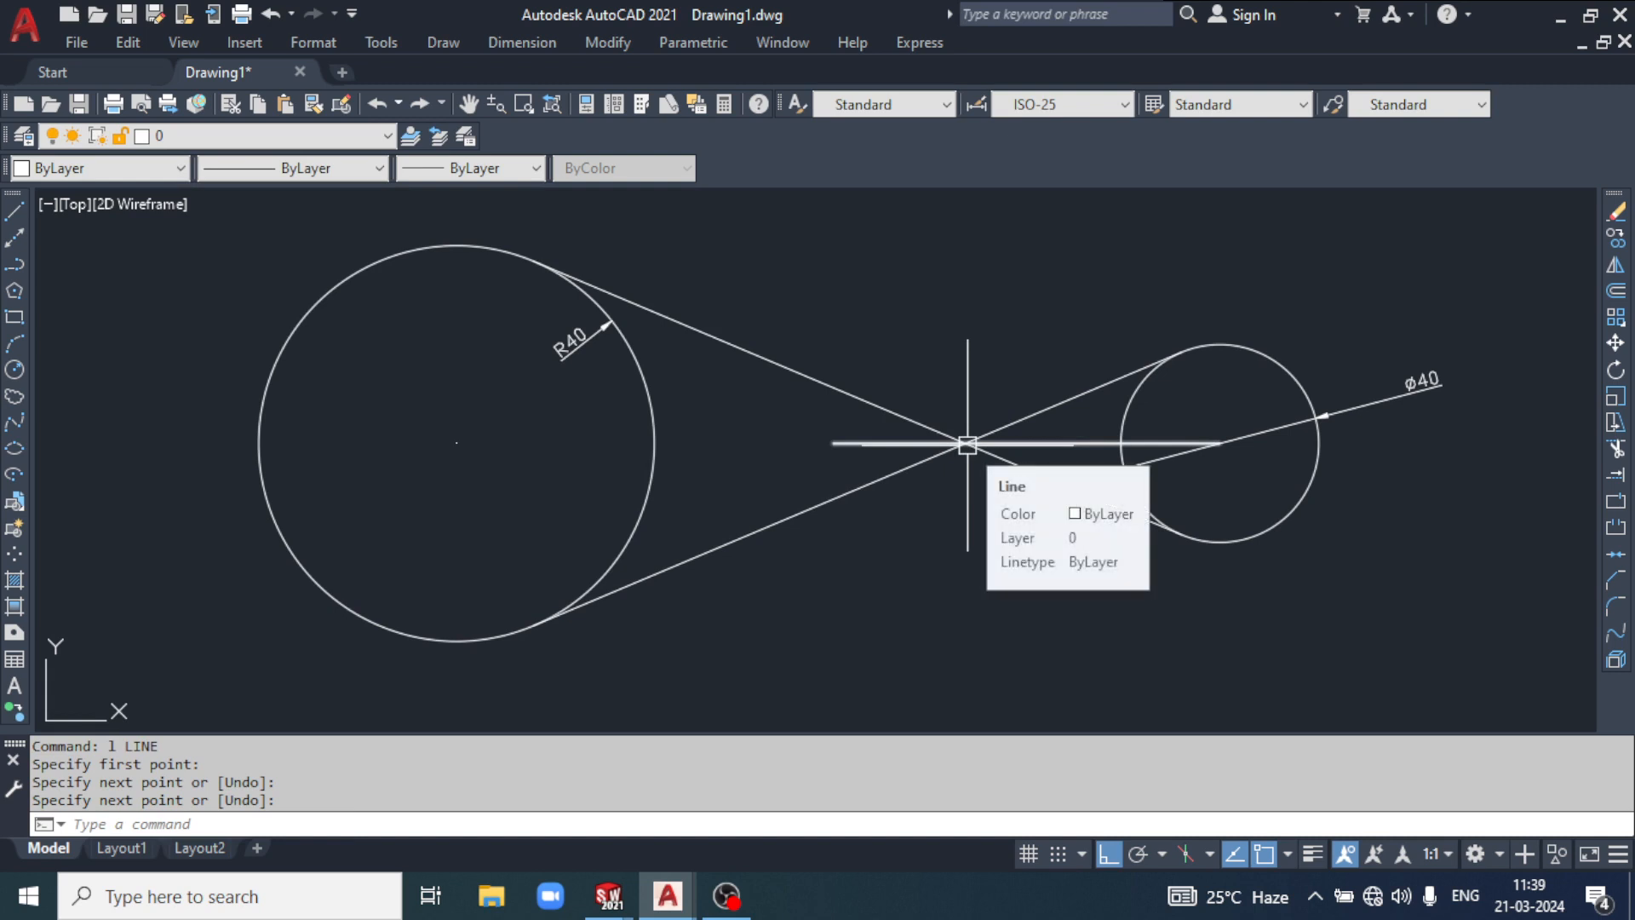
left_click(1055, 443)
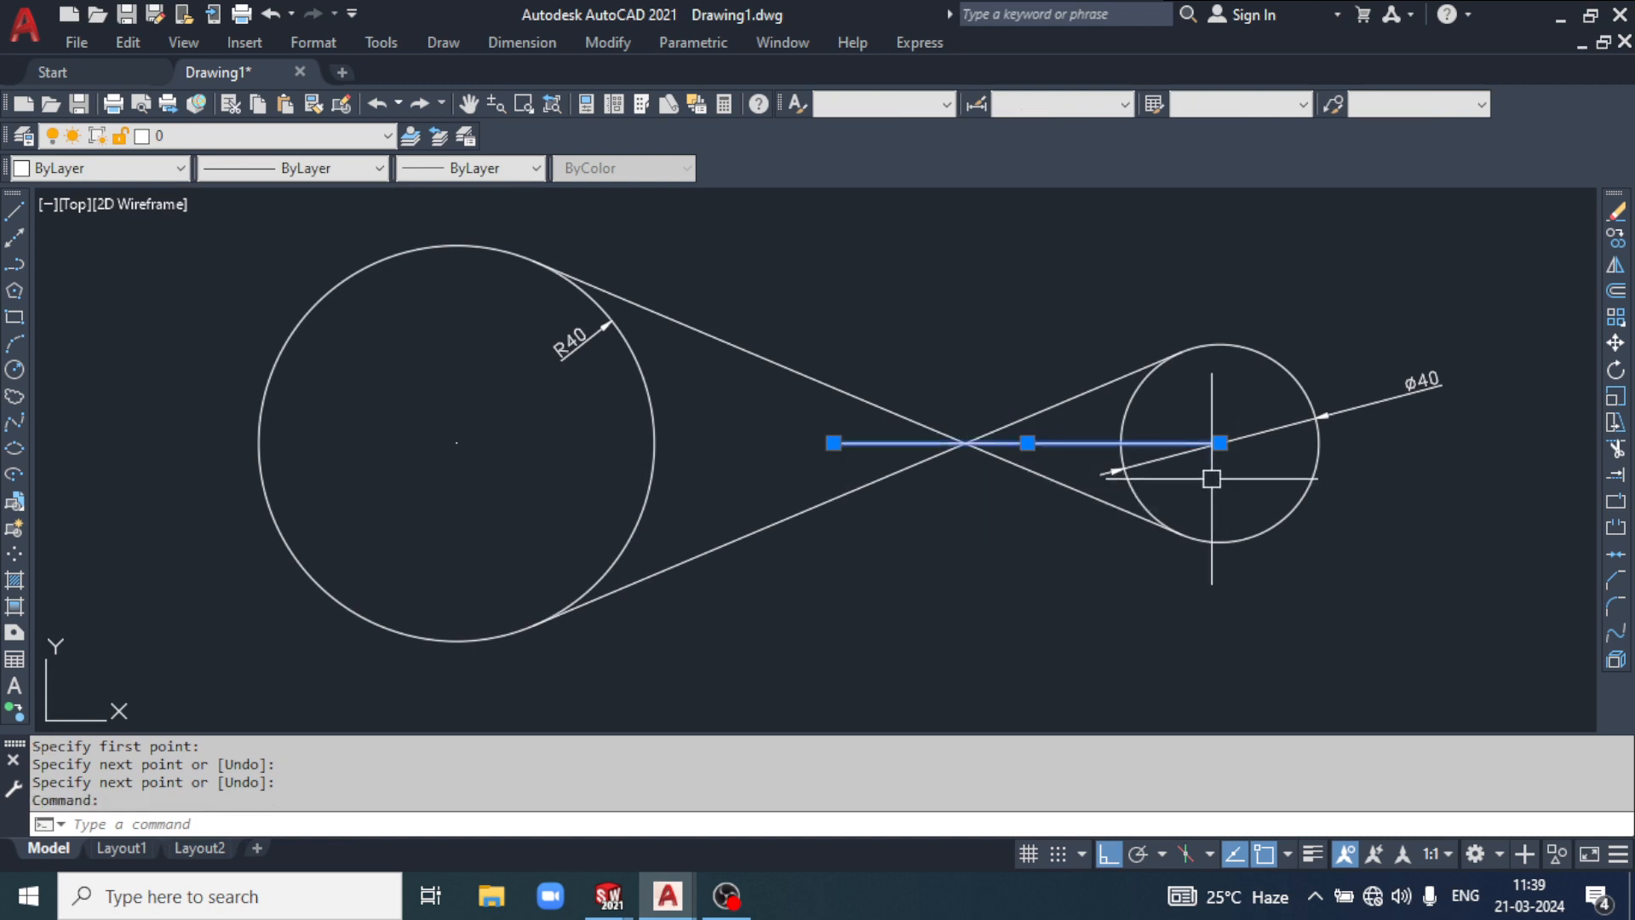
key("Delete")
Step: Erase both crossed tangent lines between the circles, keeping the circles and their dimensions
scroll(1003, 518, "down", 2)
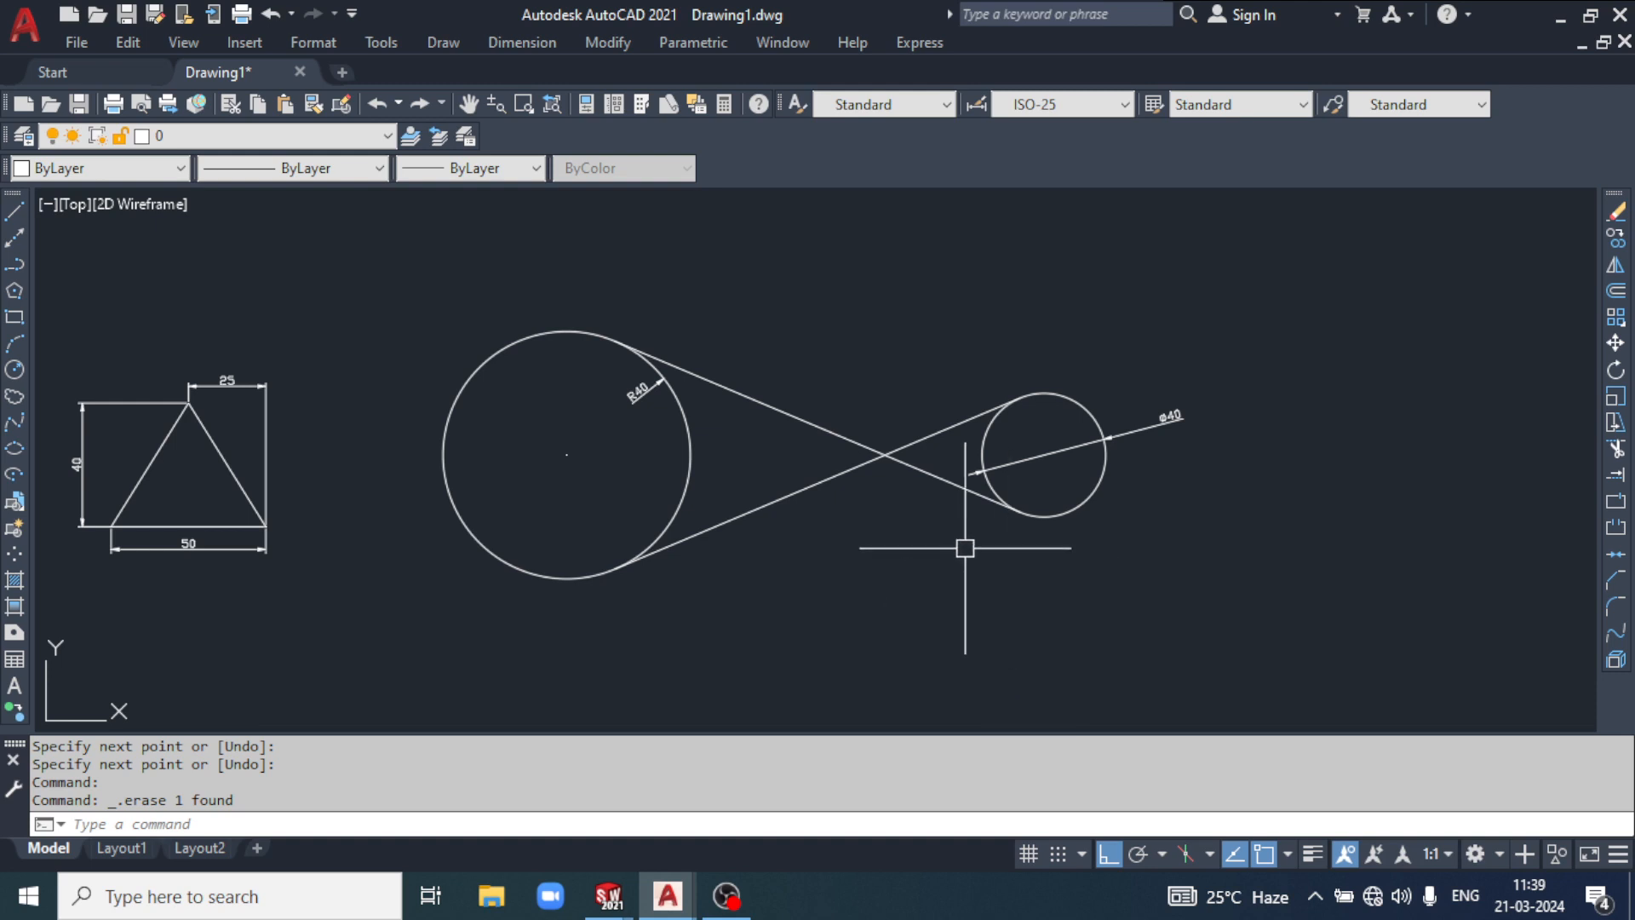
scroll(814, 490, "up", 2)
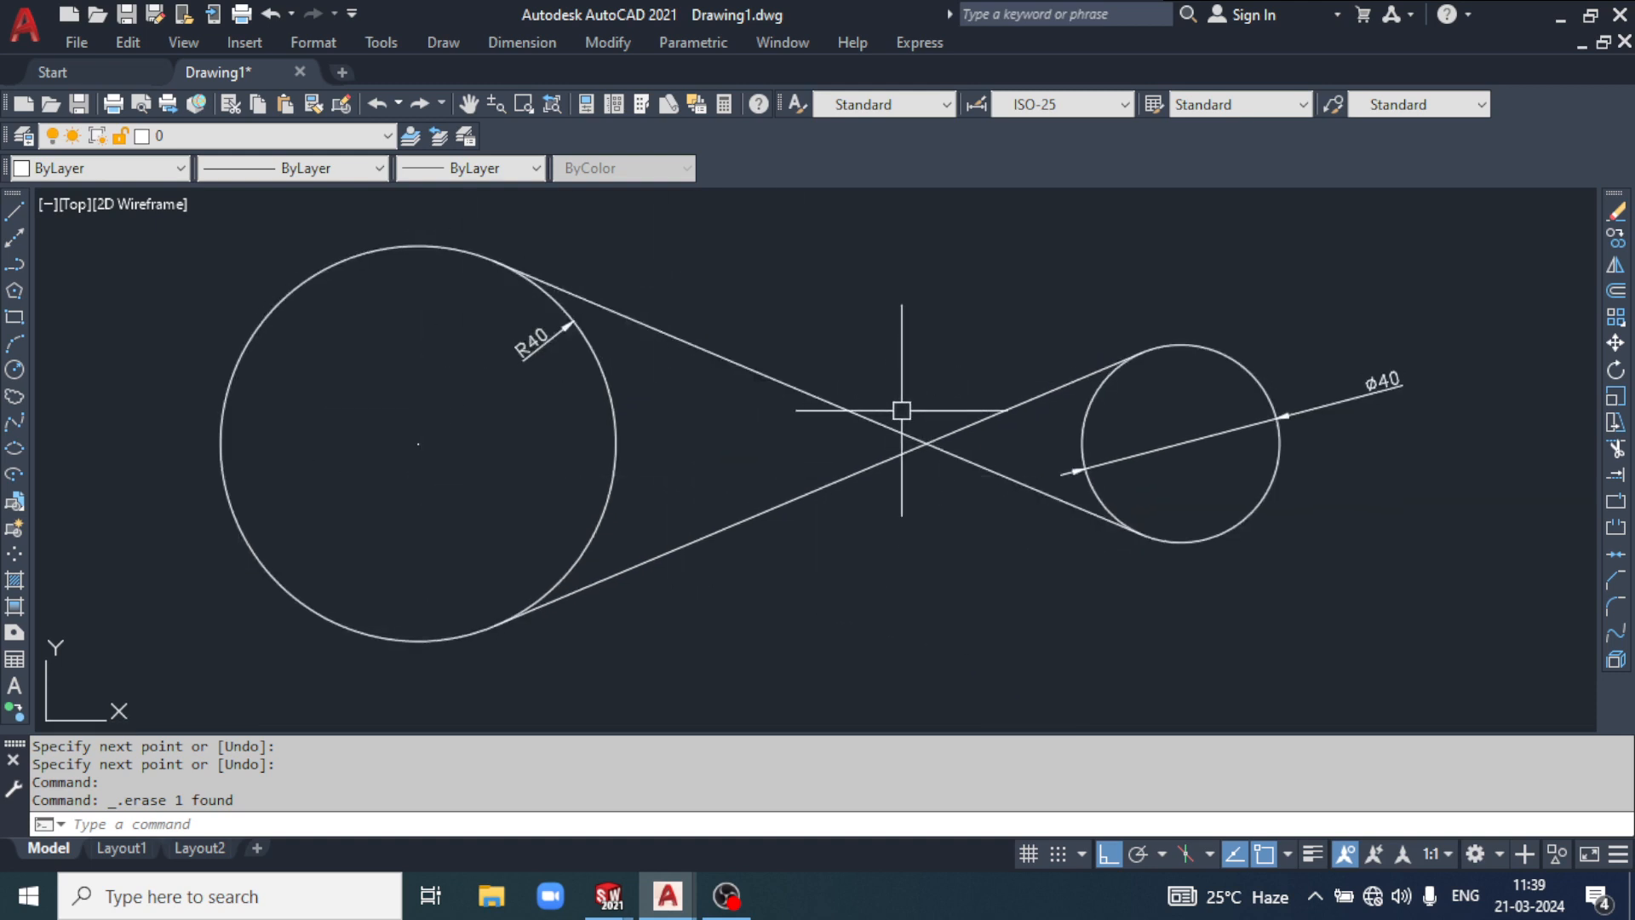
middle_click_drag(928, 431, 931, 451)
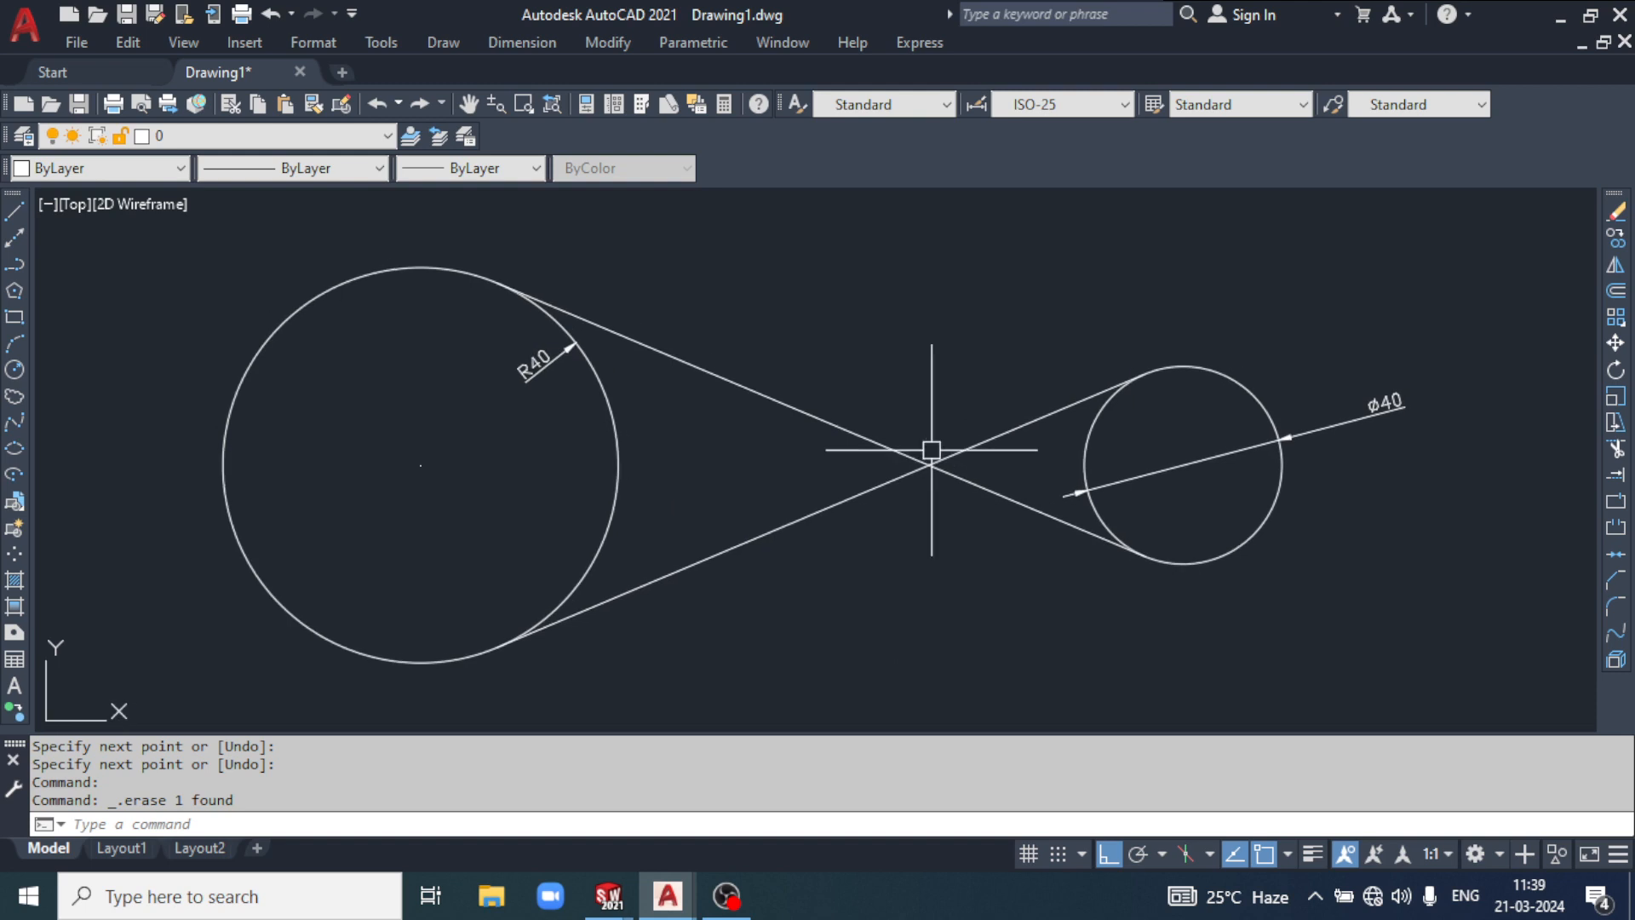
left_click(980, 388)
left_click(846, 565)
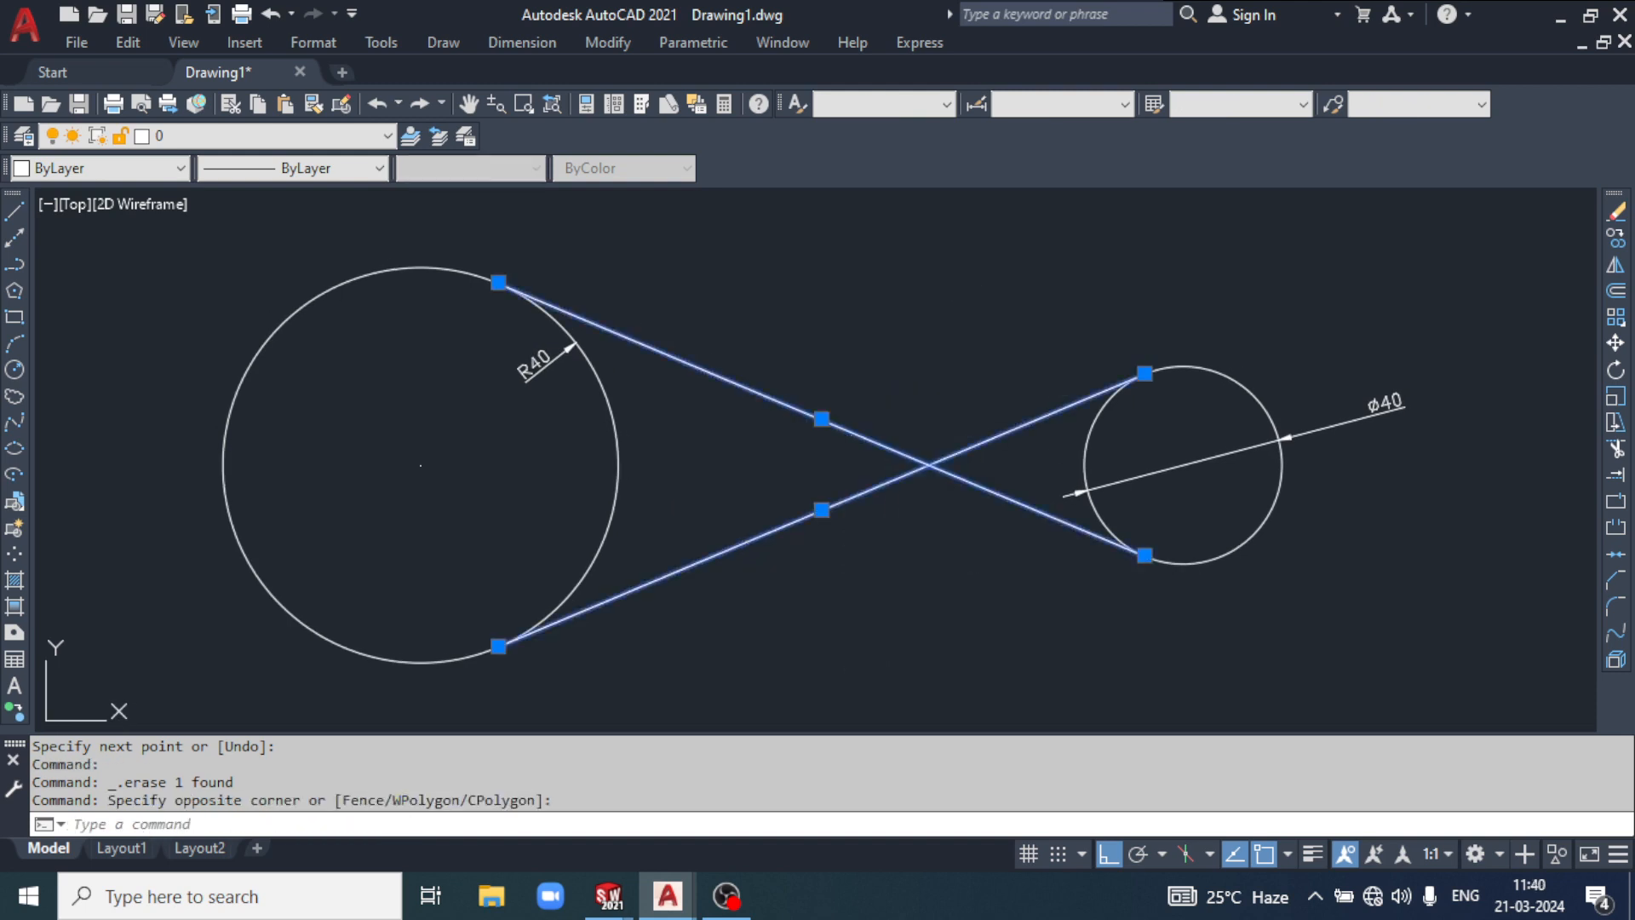
key("Delete")
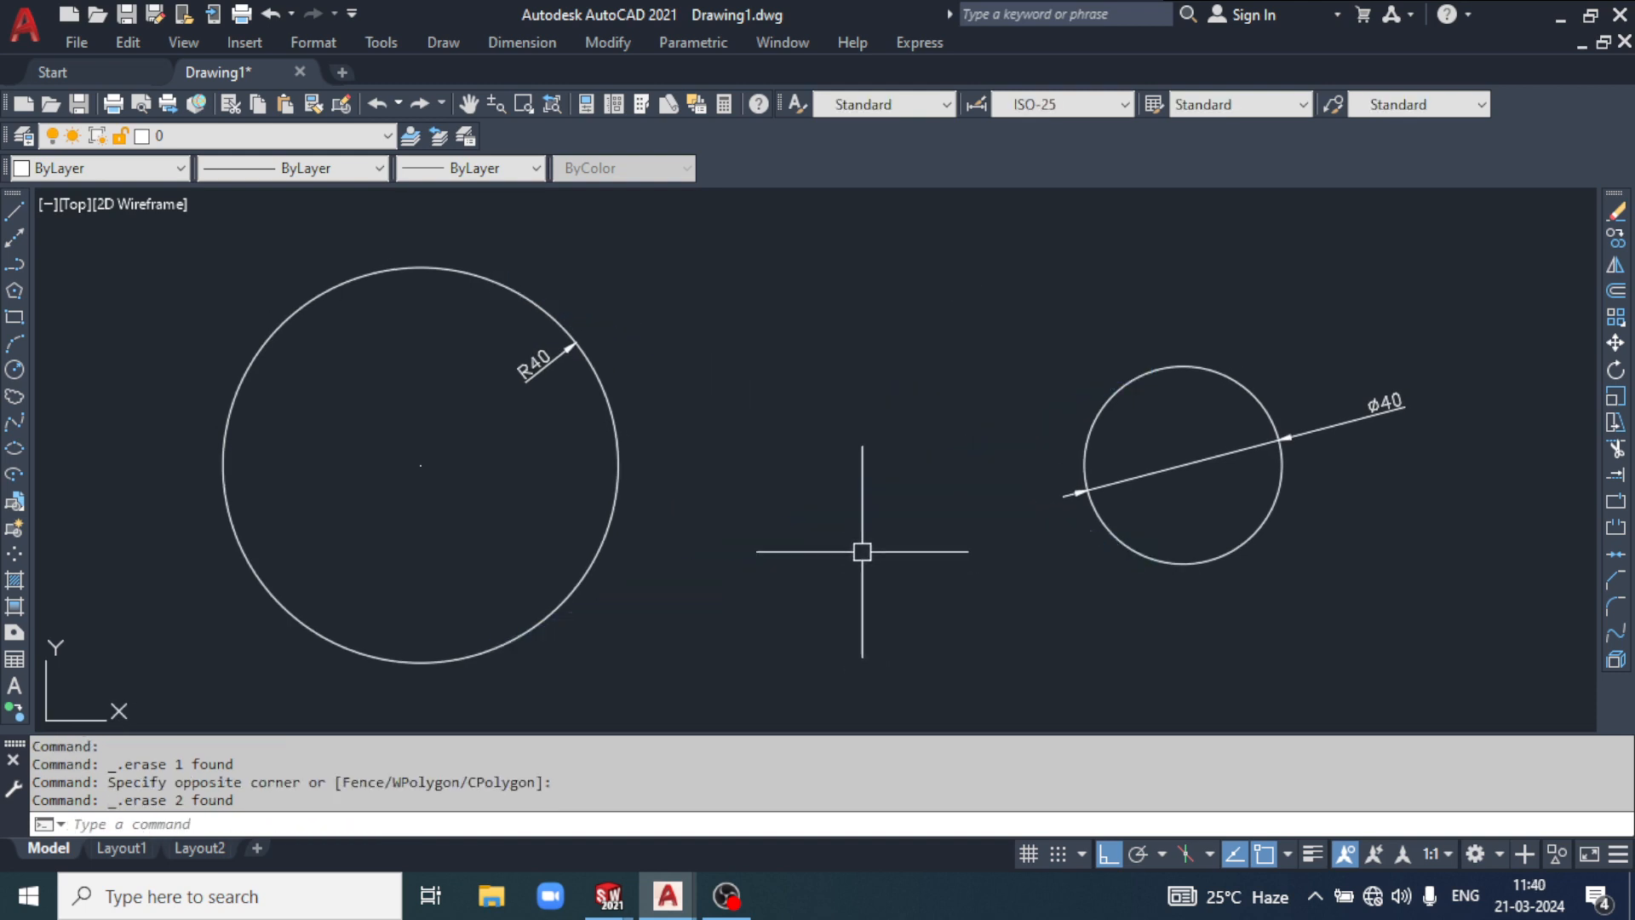
left_click(436, 42)
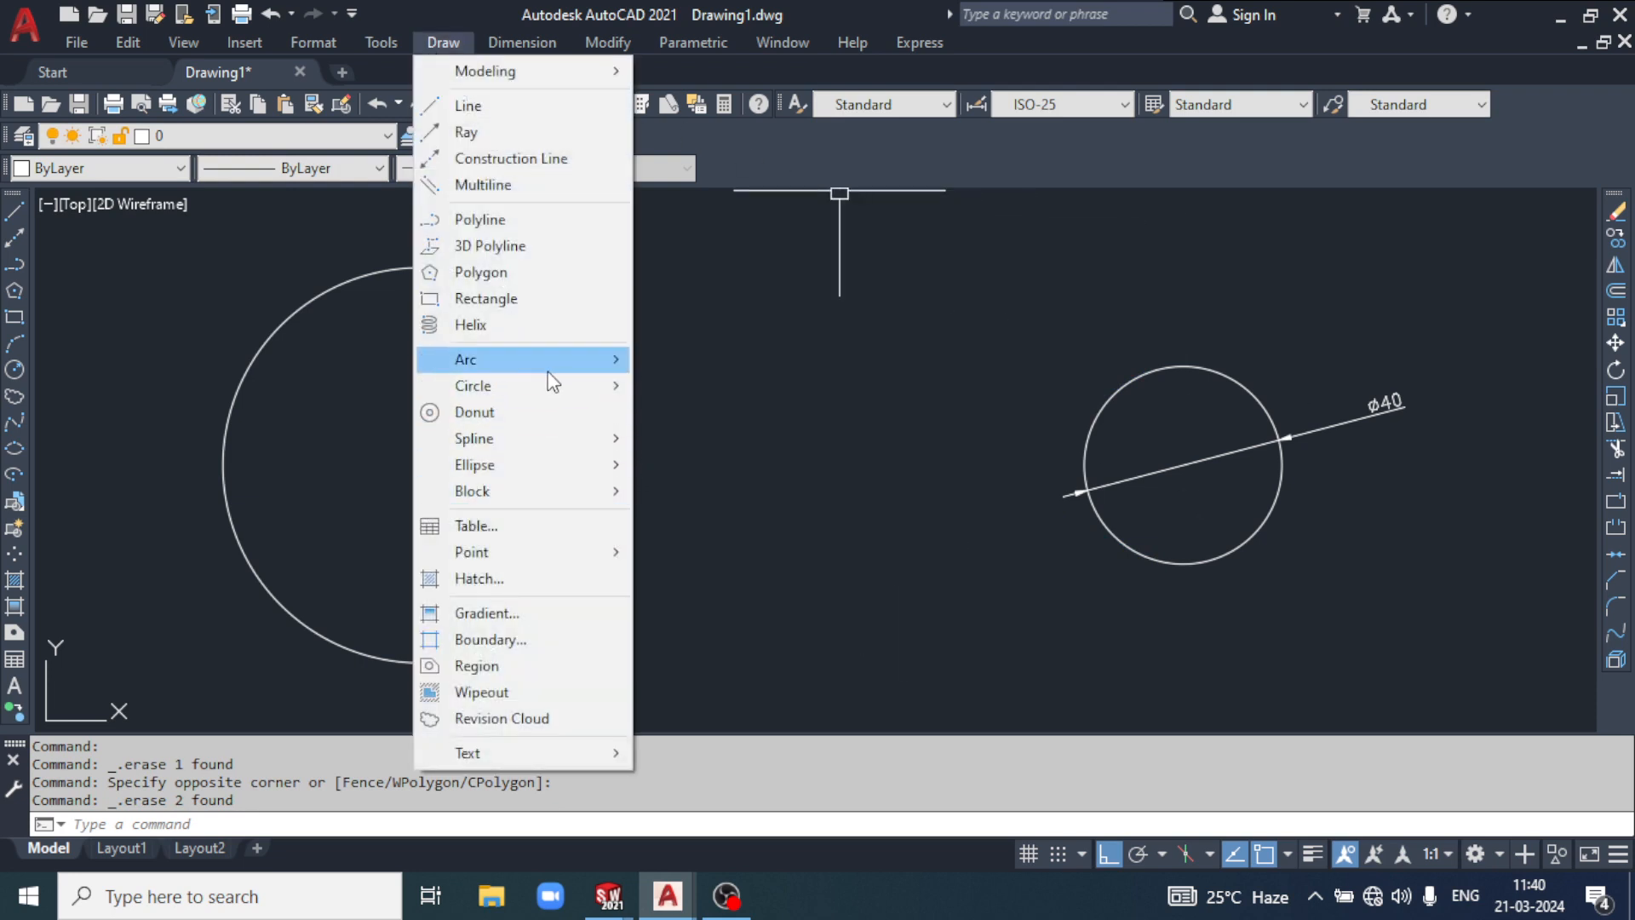
mouse_move(555, 389)
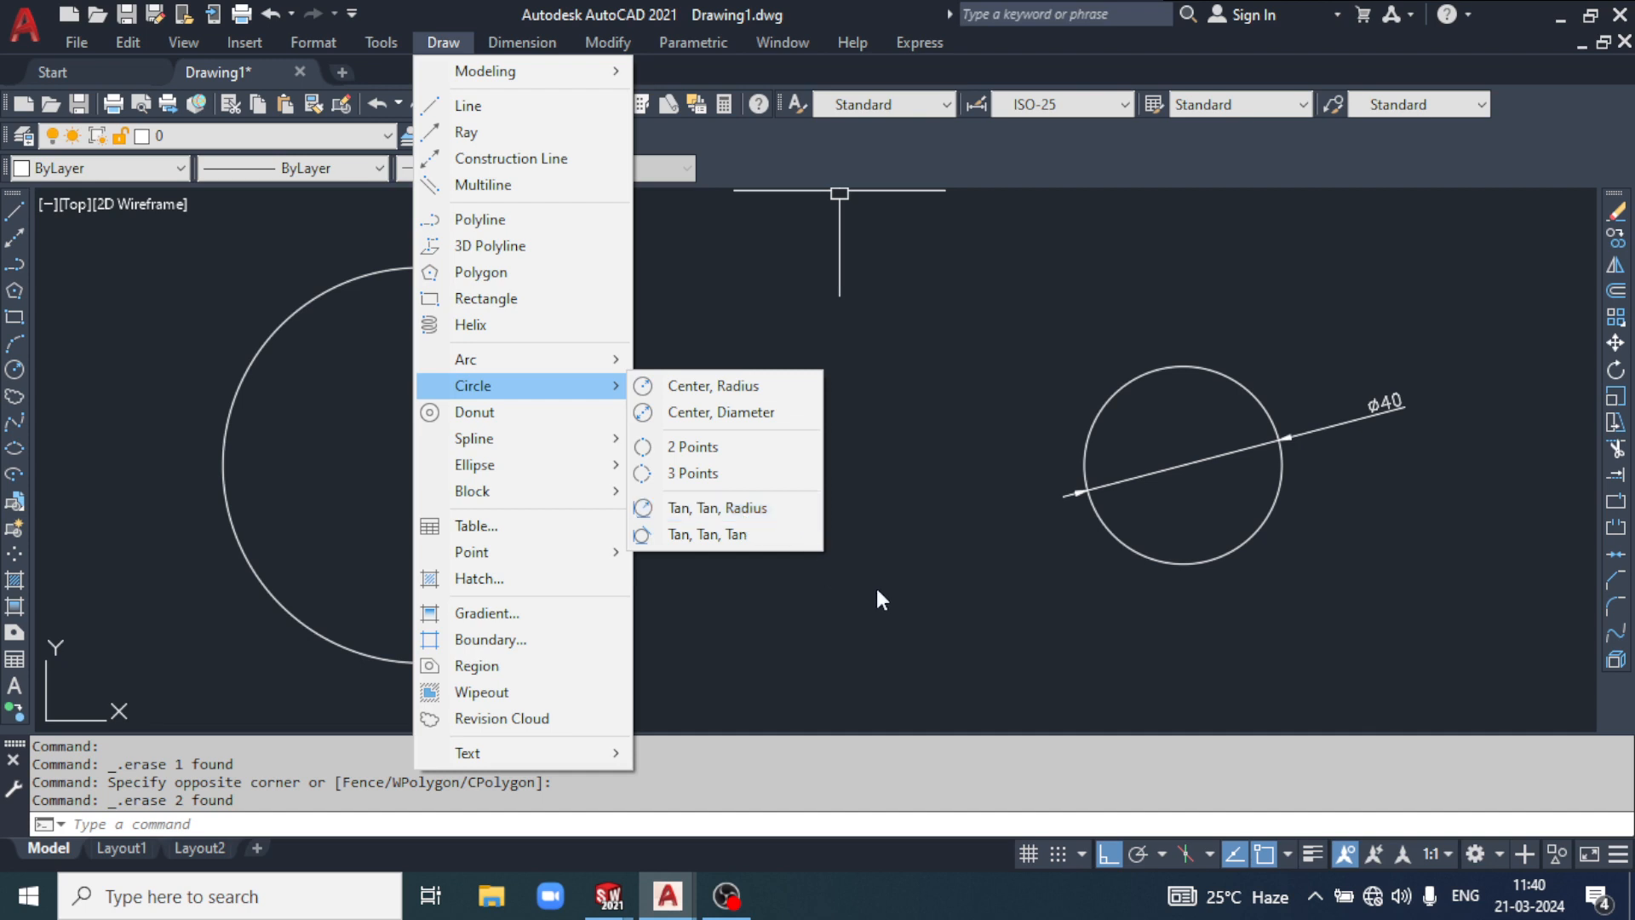
left_click(946, 580)
left_click(767, 633)
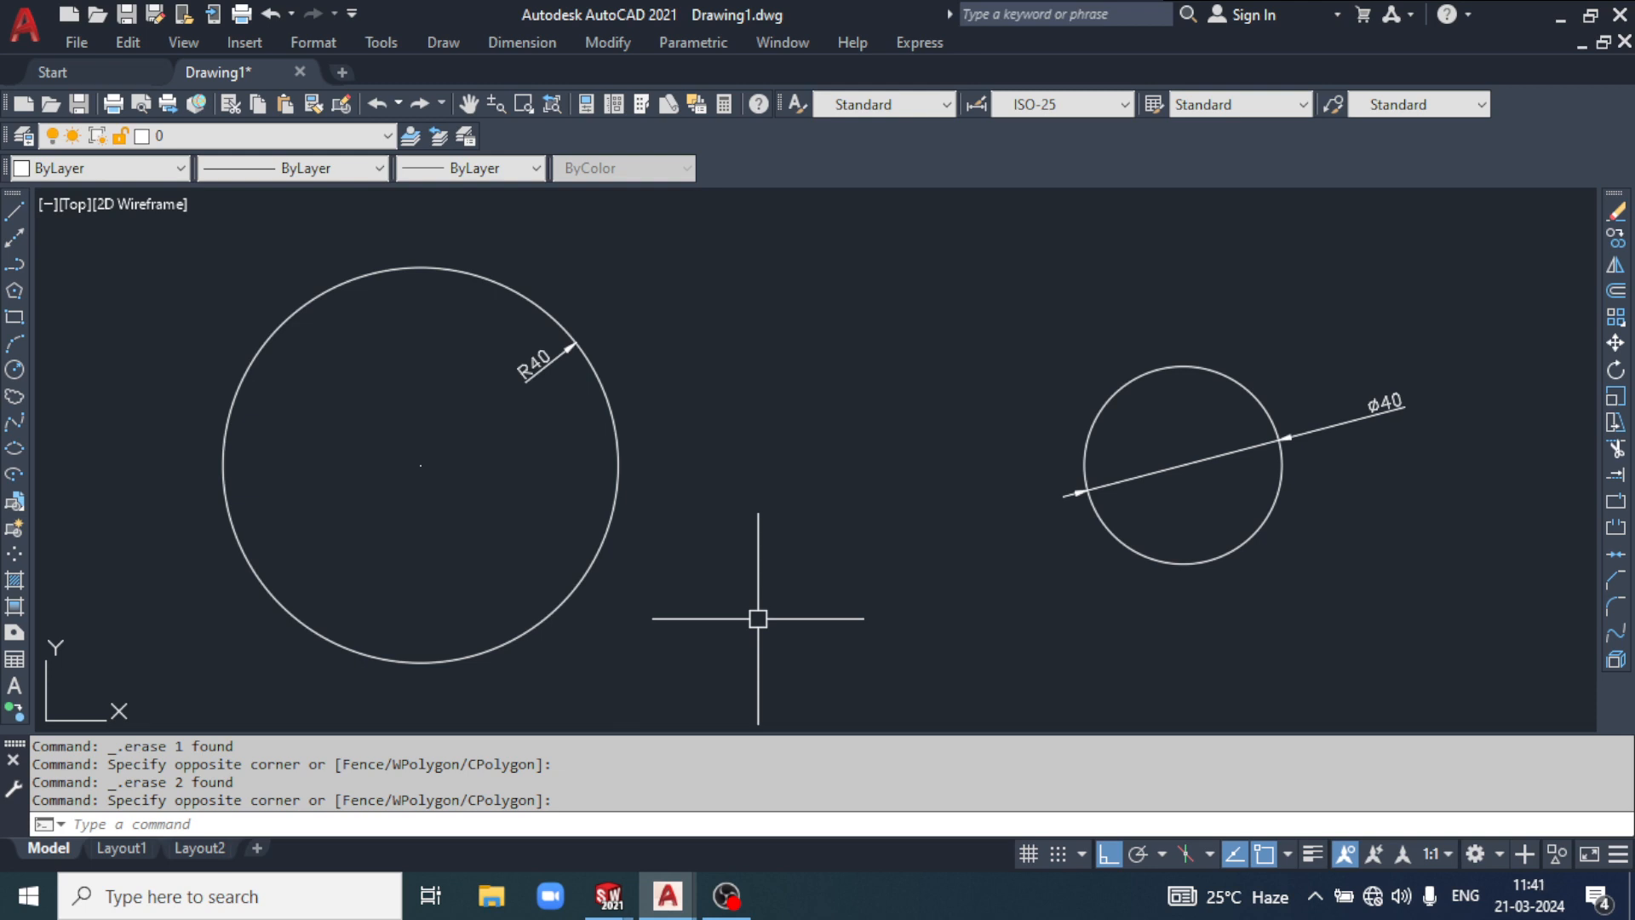
left_click(843, 524)
left_click(784, 599)
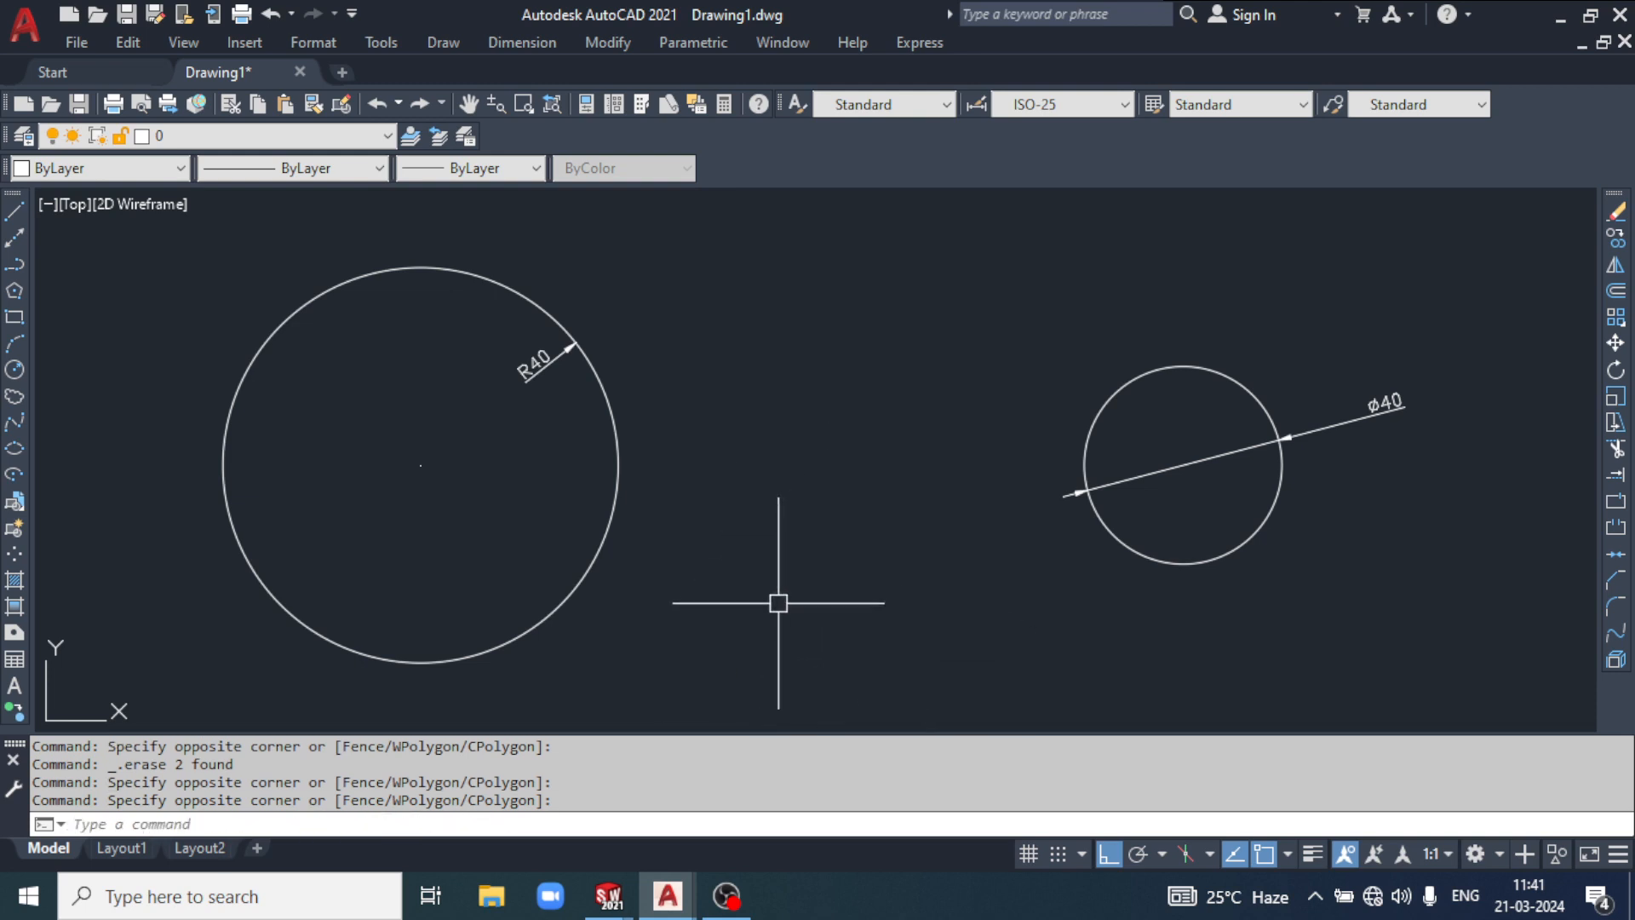
type("L")
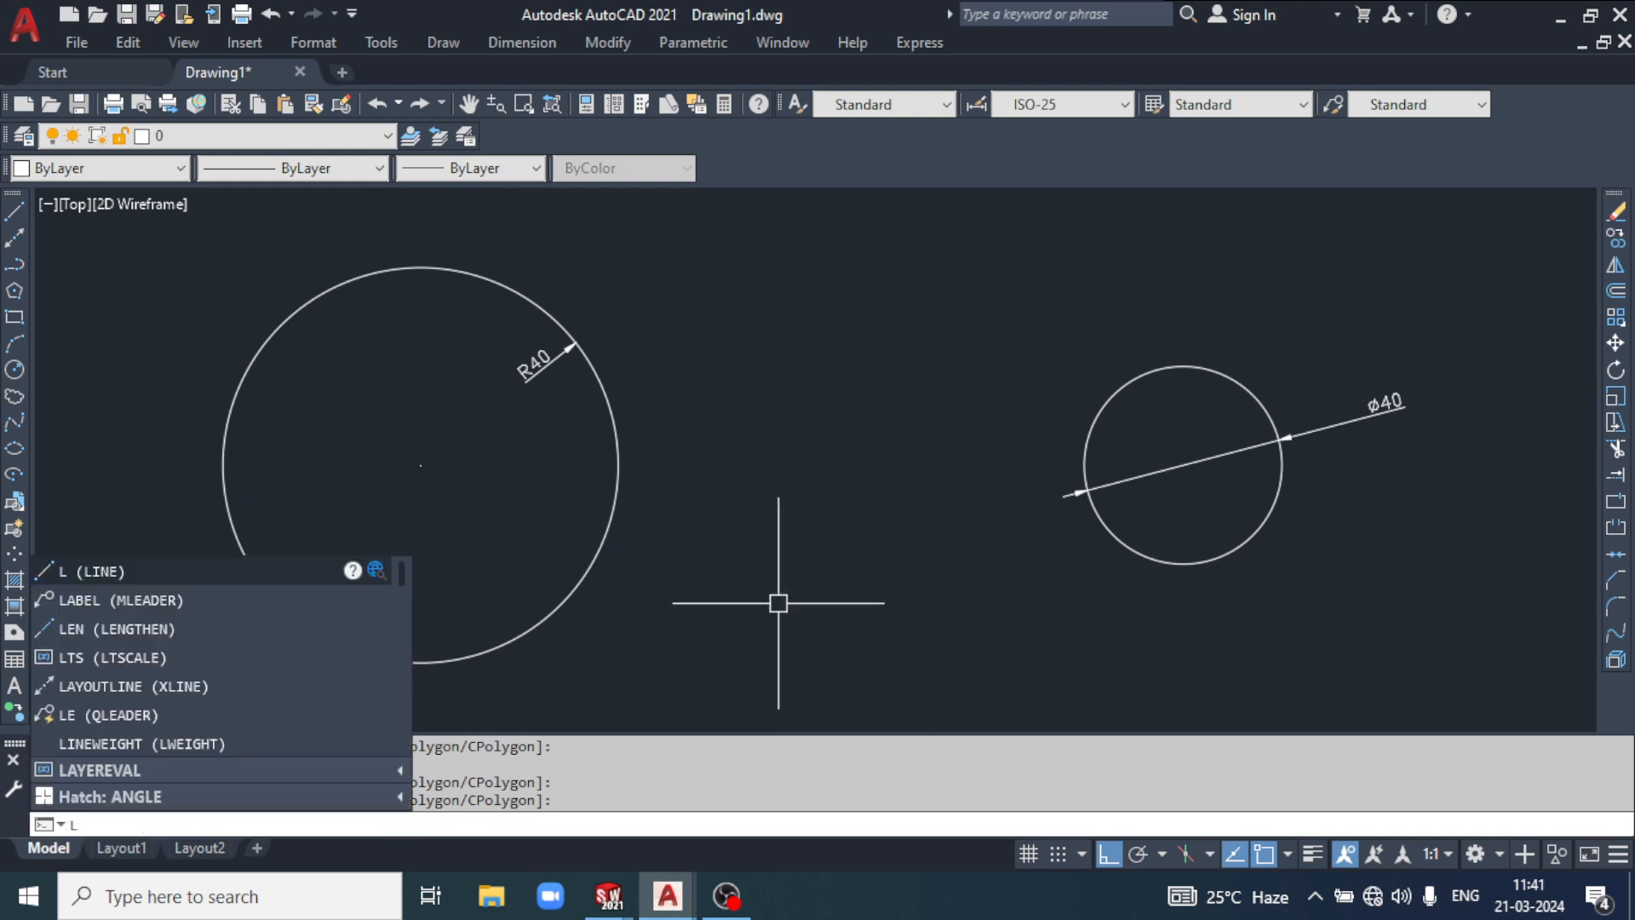
key("Escape")
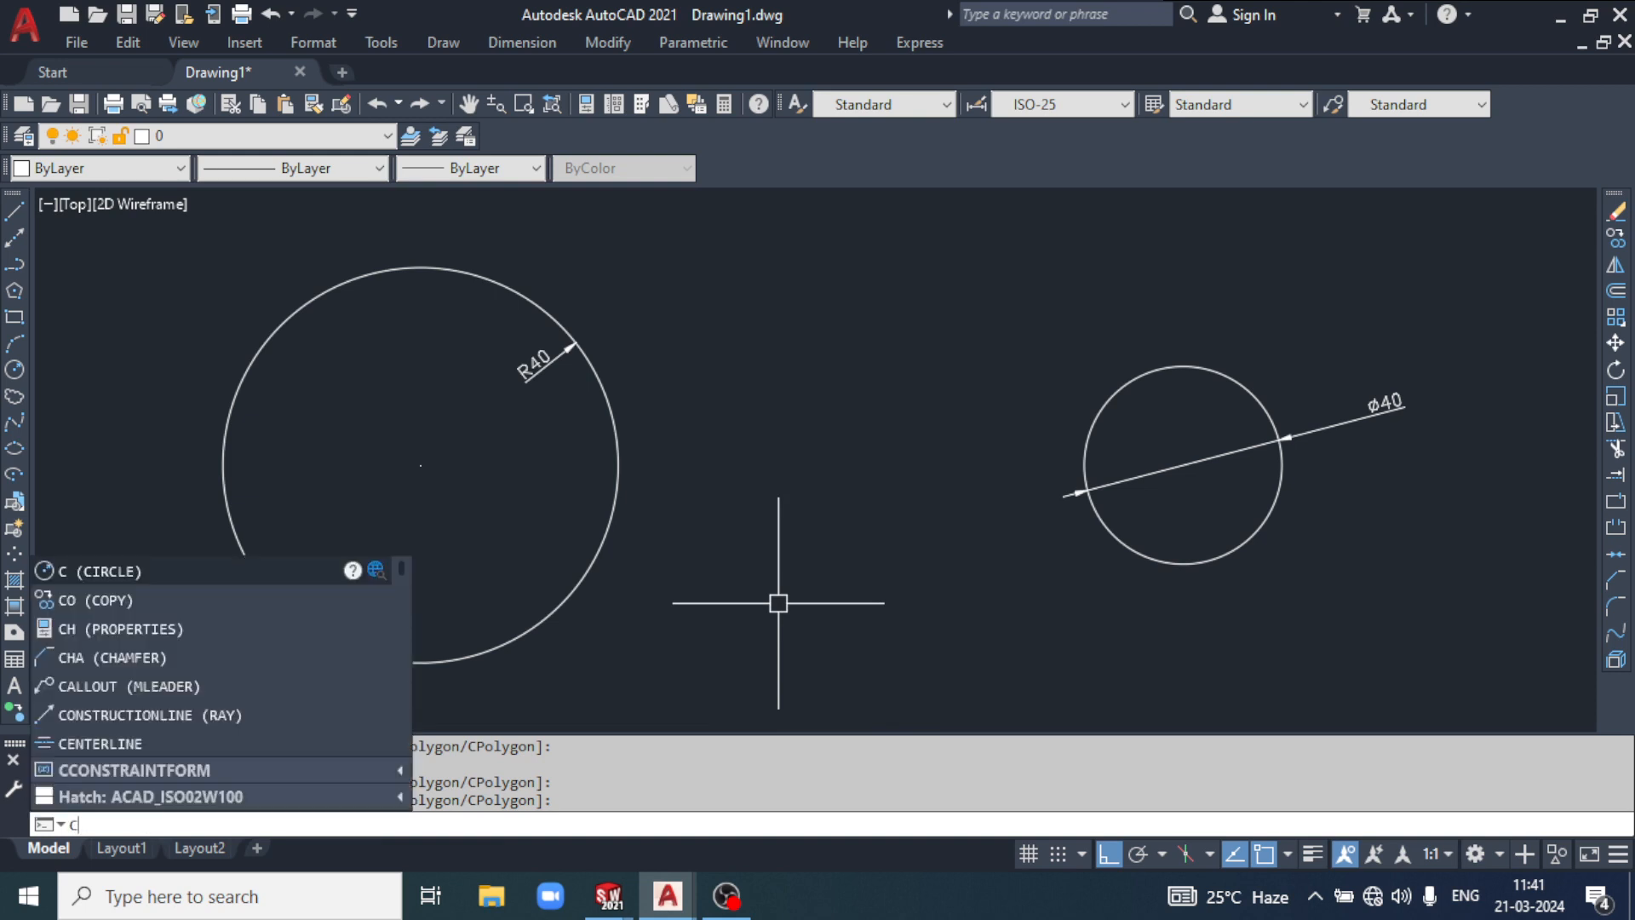
Step: Draw a tan-tan-radius circle of radius 200 above the R40 and ø40 circles, touching the facing upper sides of both
key("Return")
type("t")
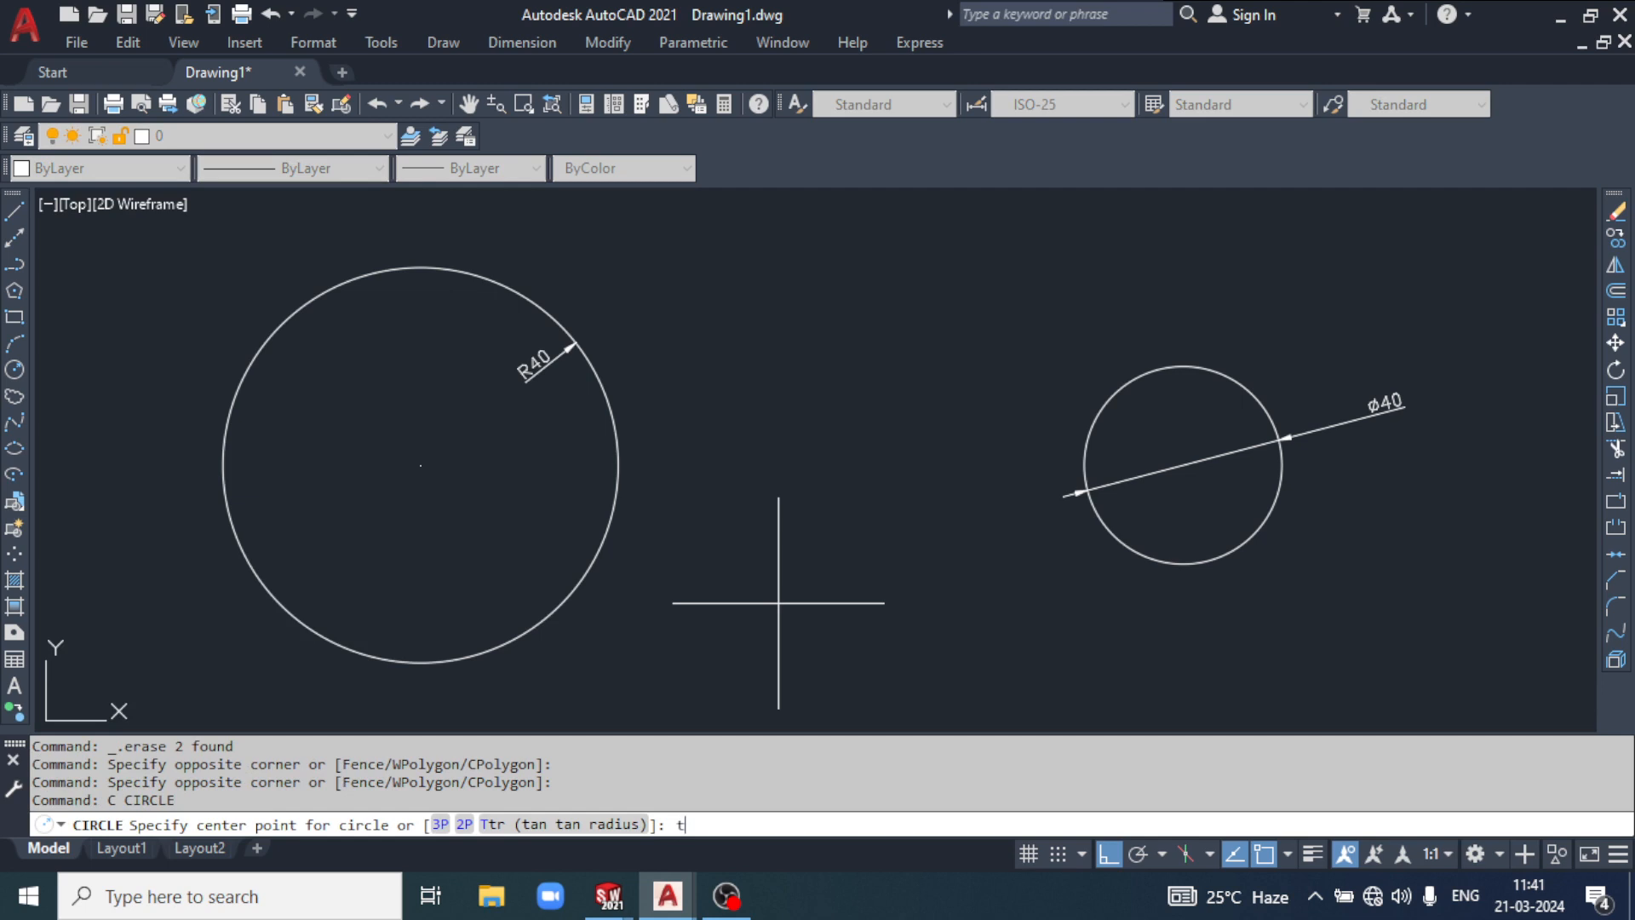
type("tr")
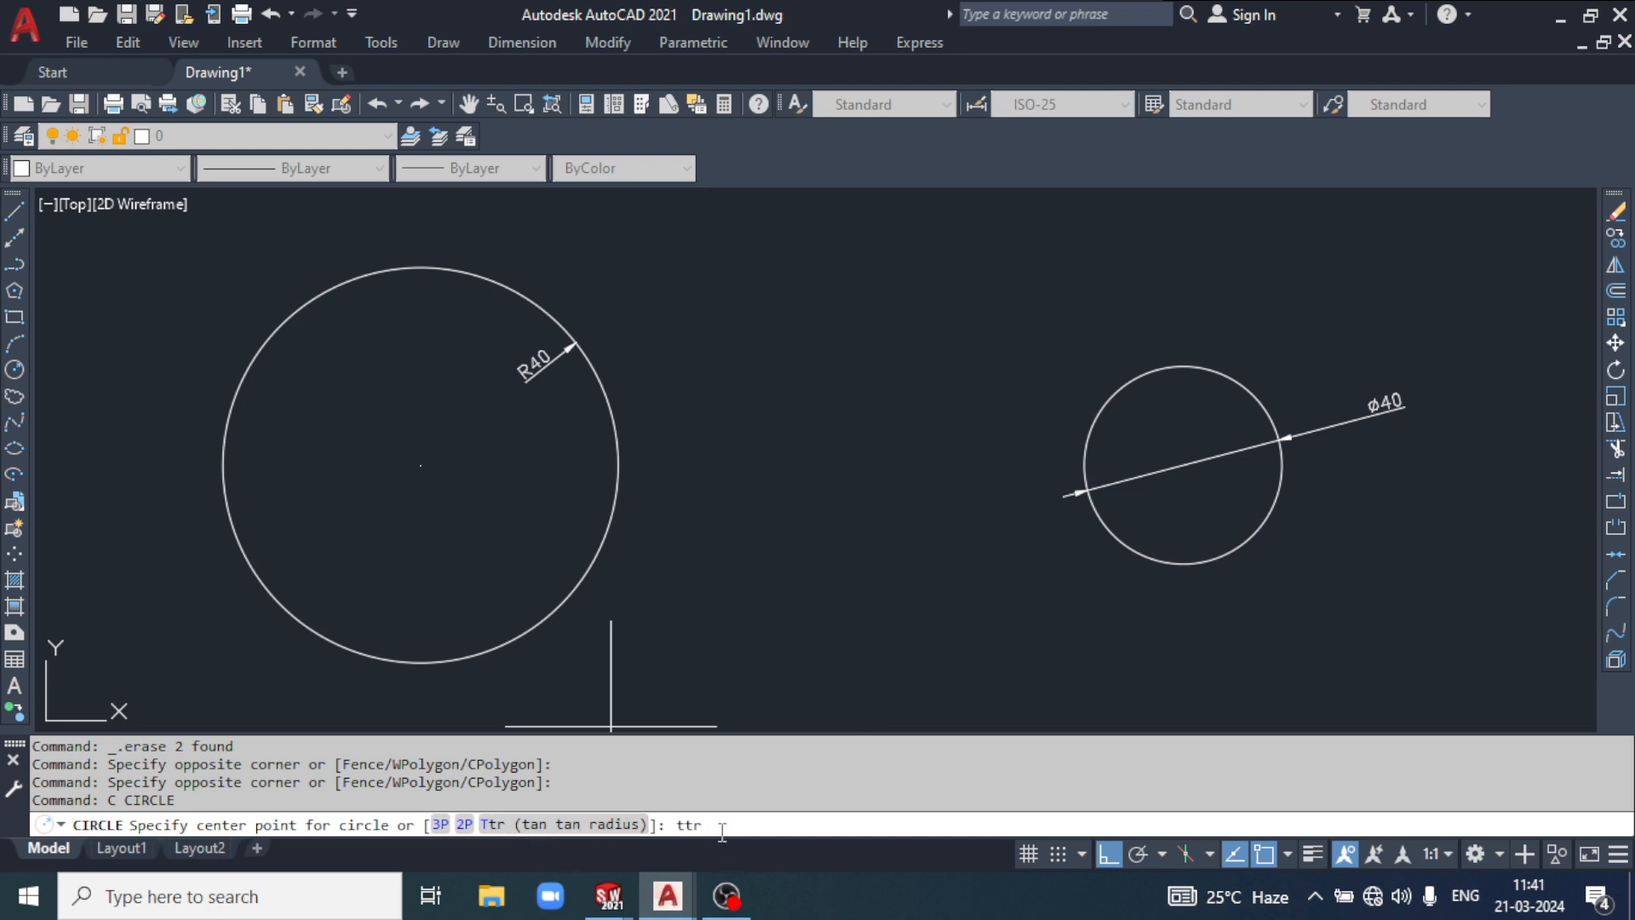
key("Return")
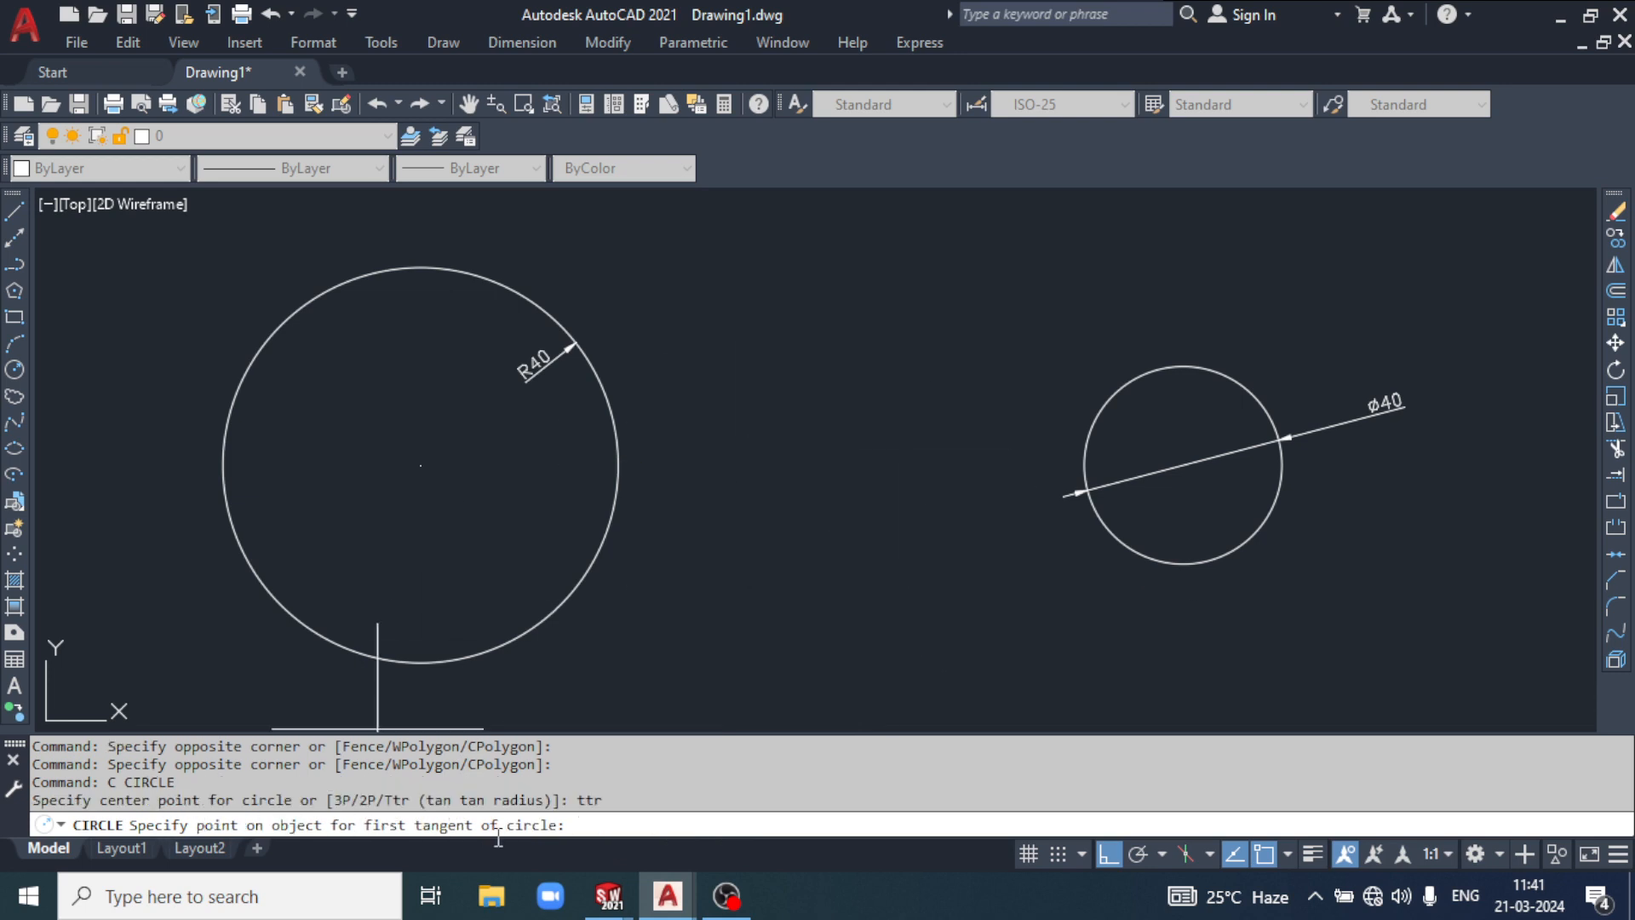
scroll(734, 479, "down", 1)
middle_click_drag(724, 483, 803, 442)
scroll(734, 447, "up", 1)
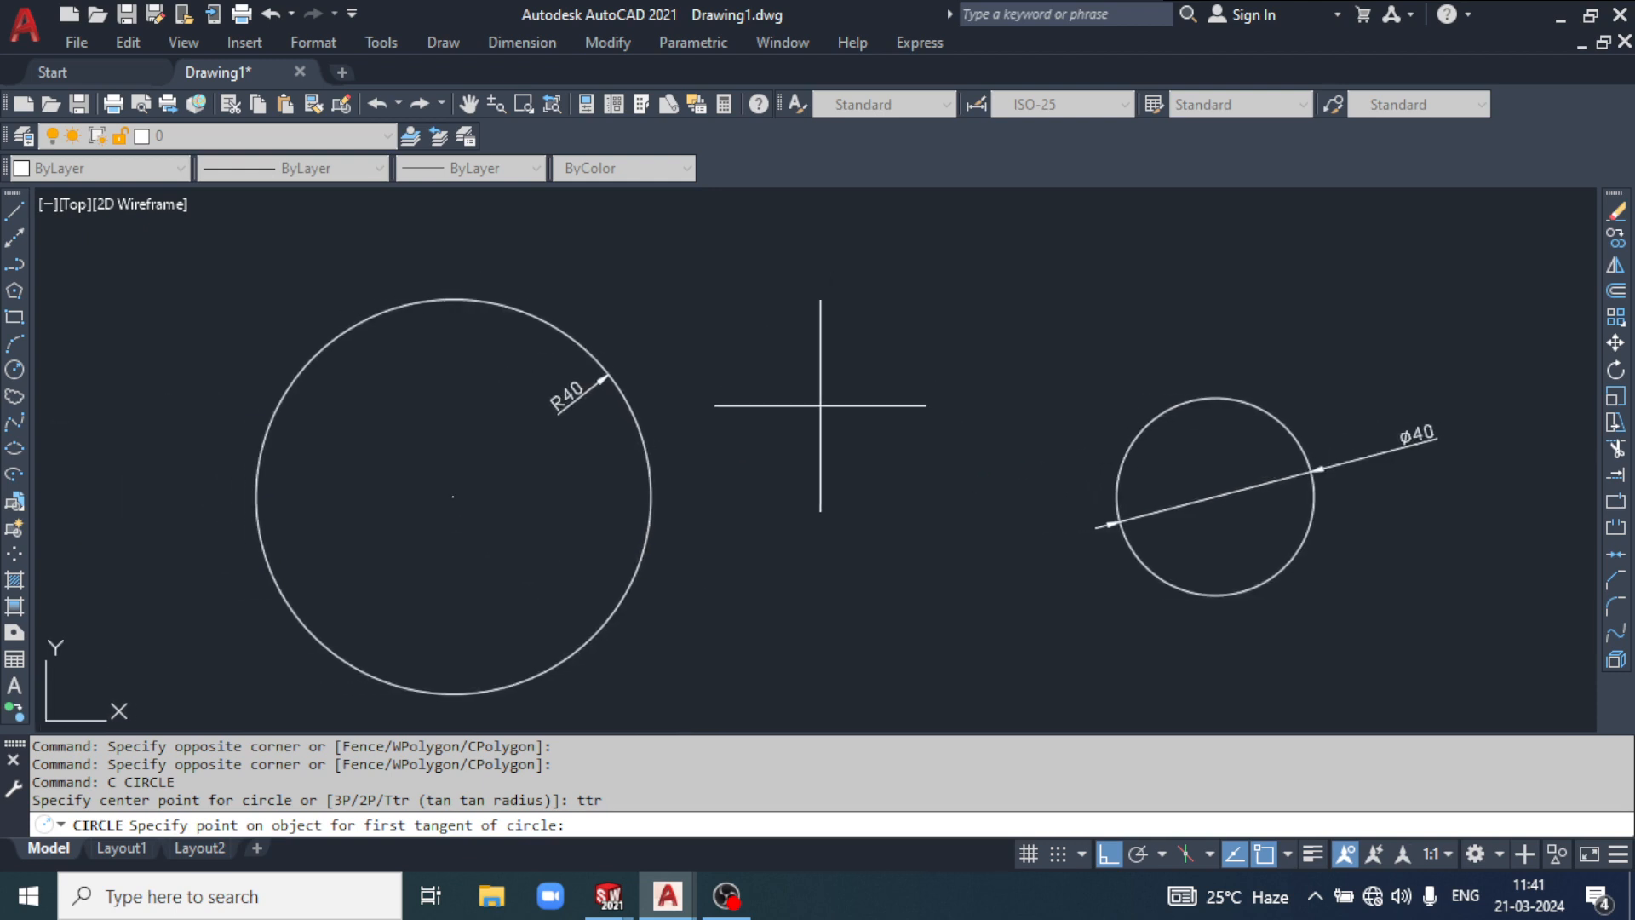
left_click(561, 332)
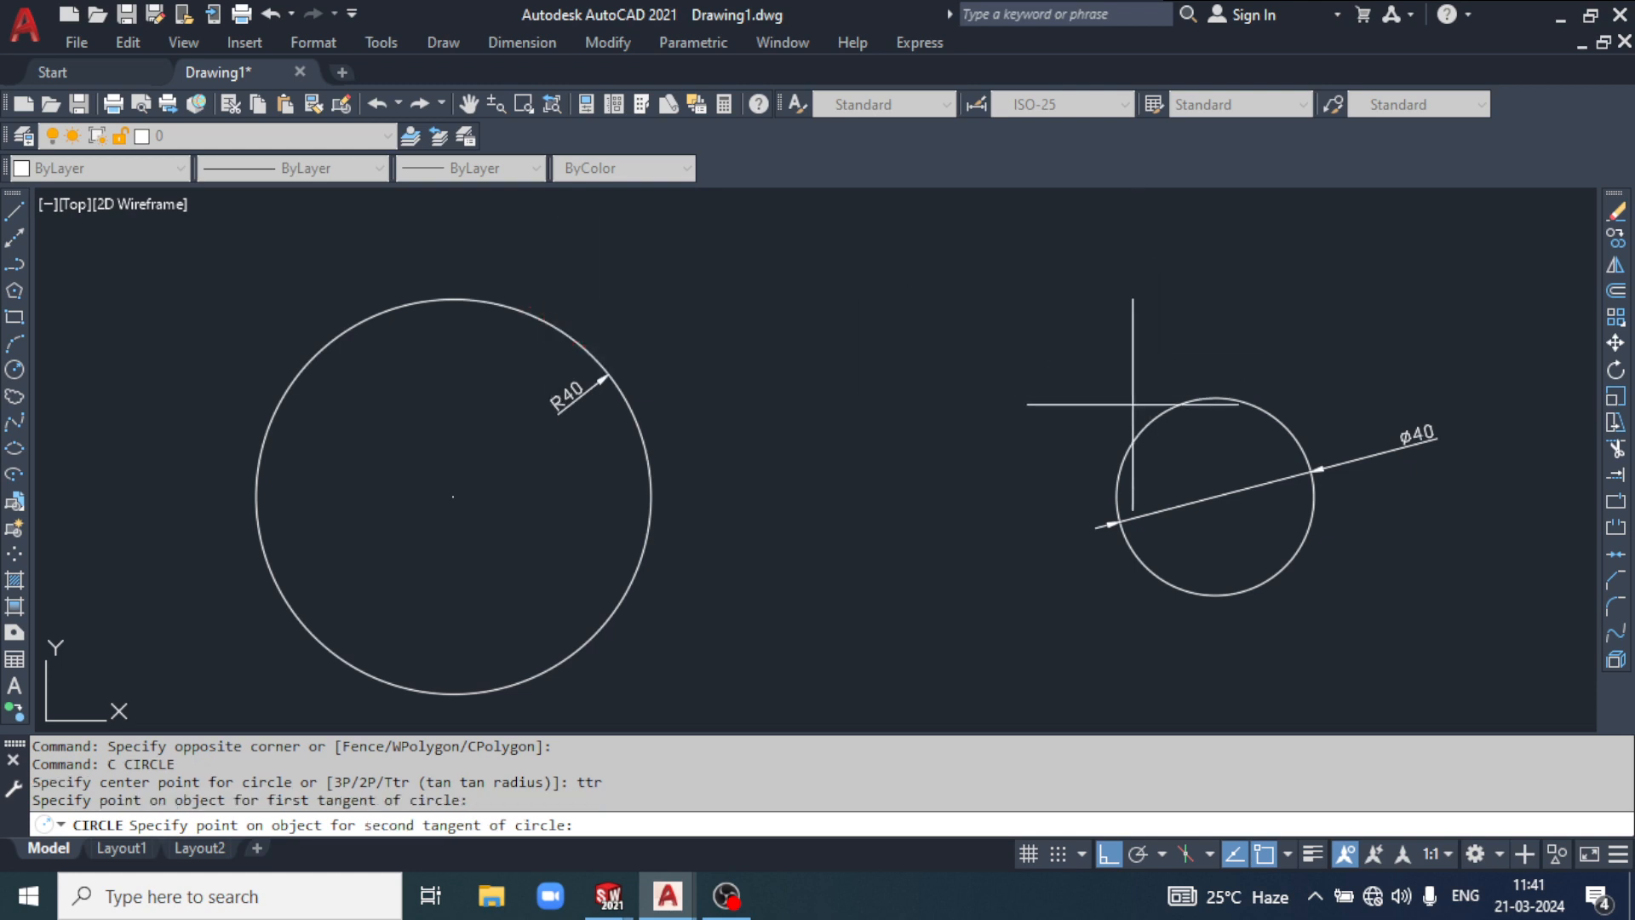
left_click(1135, 431)
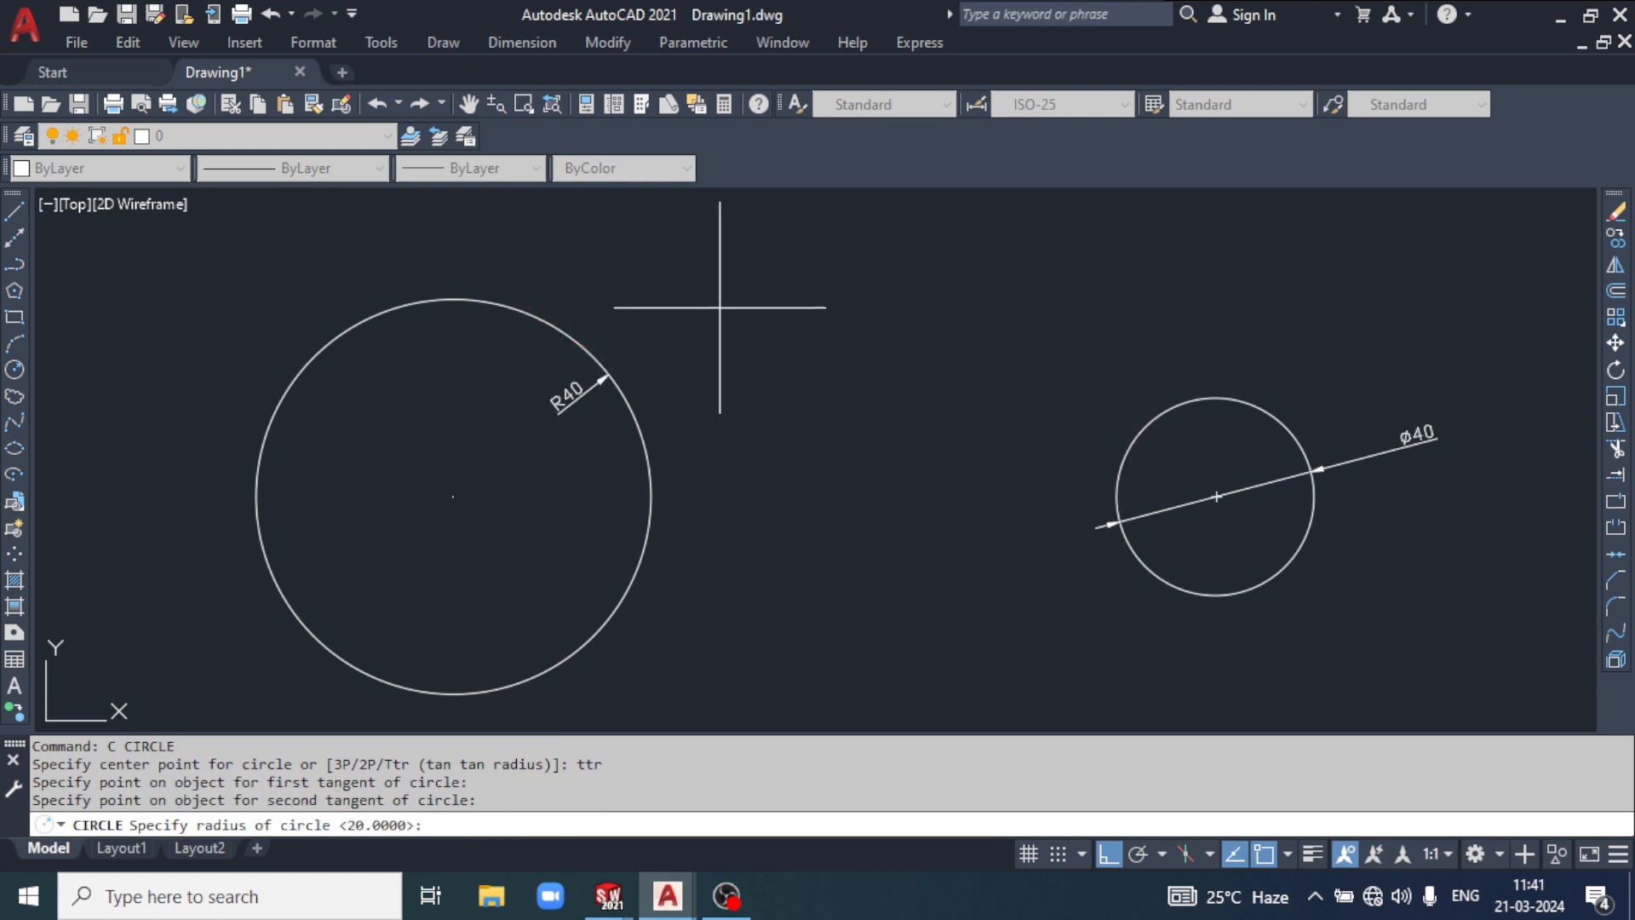
scroll(733, 298, "down", 4)
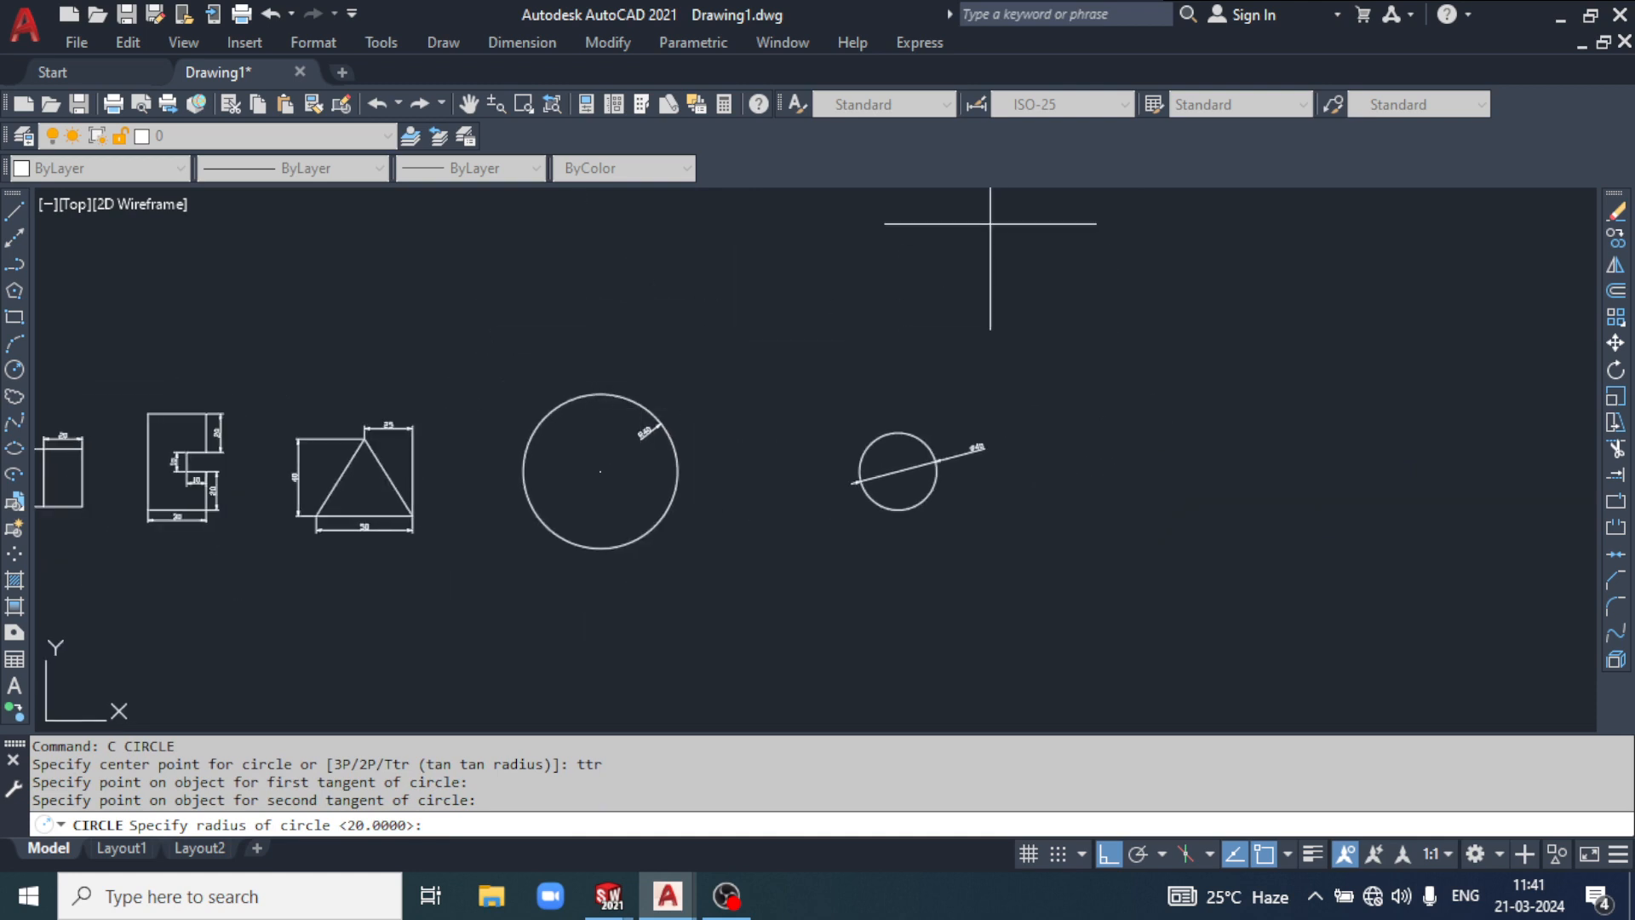
middle_click_drag(892, 333, 876, 380)
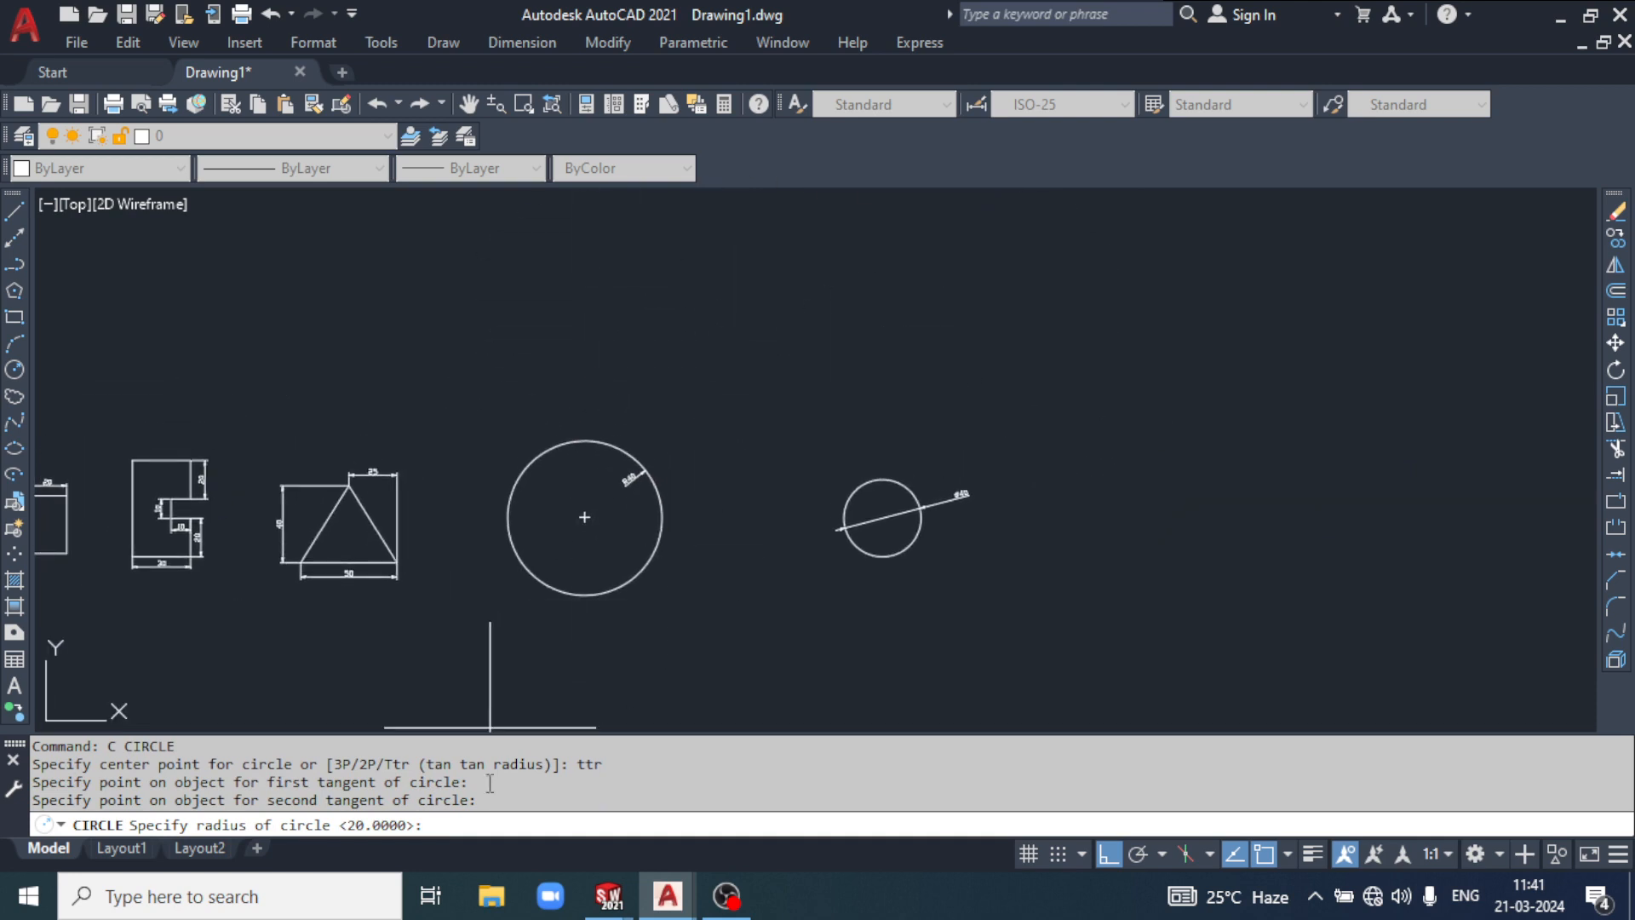
type("200")
key("Return")
scroll(673, 436, "up", 2)
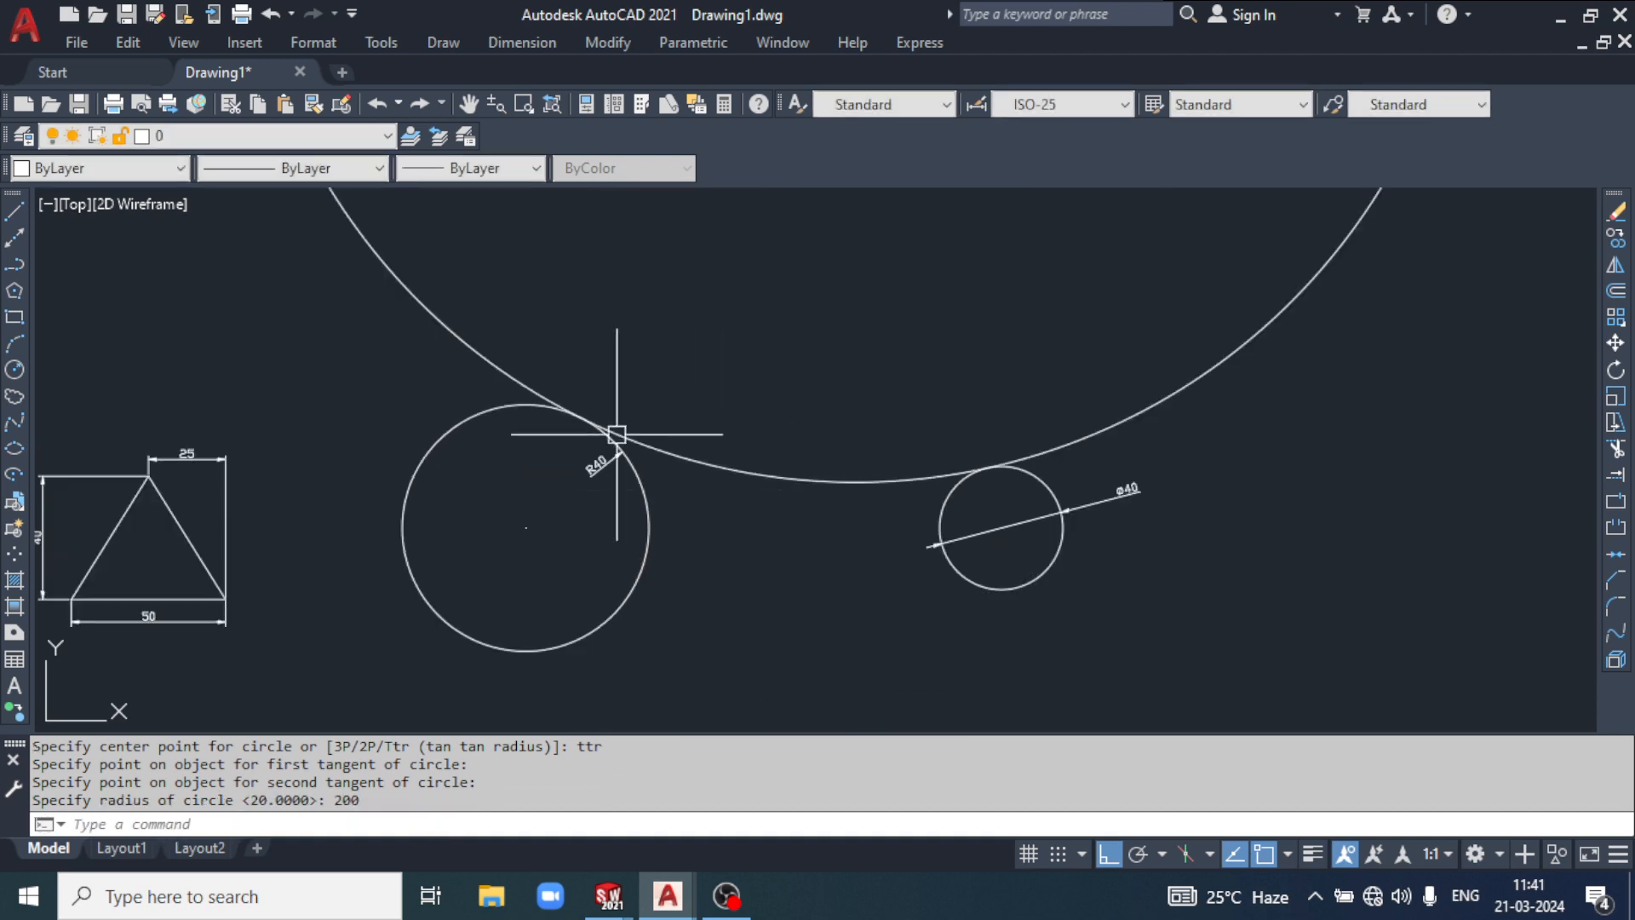
middle_click_drag(783, 458, 803, 394)
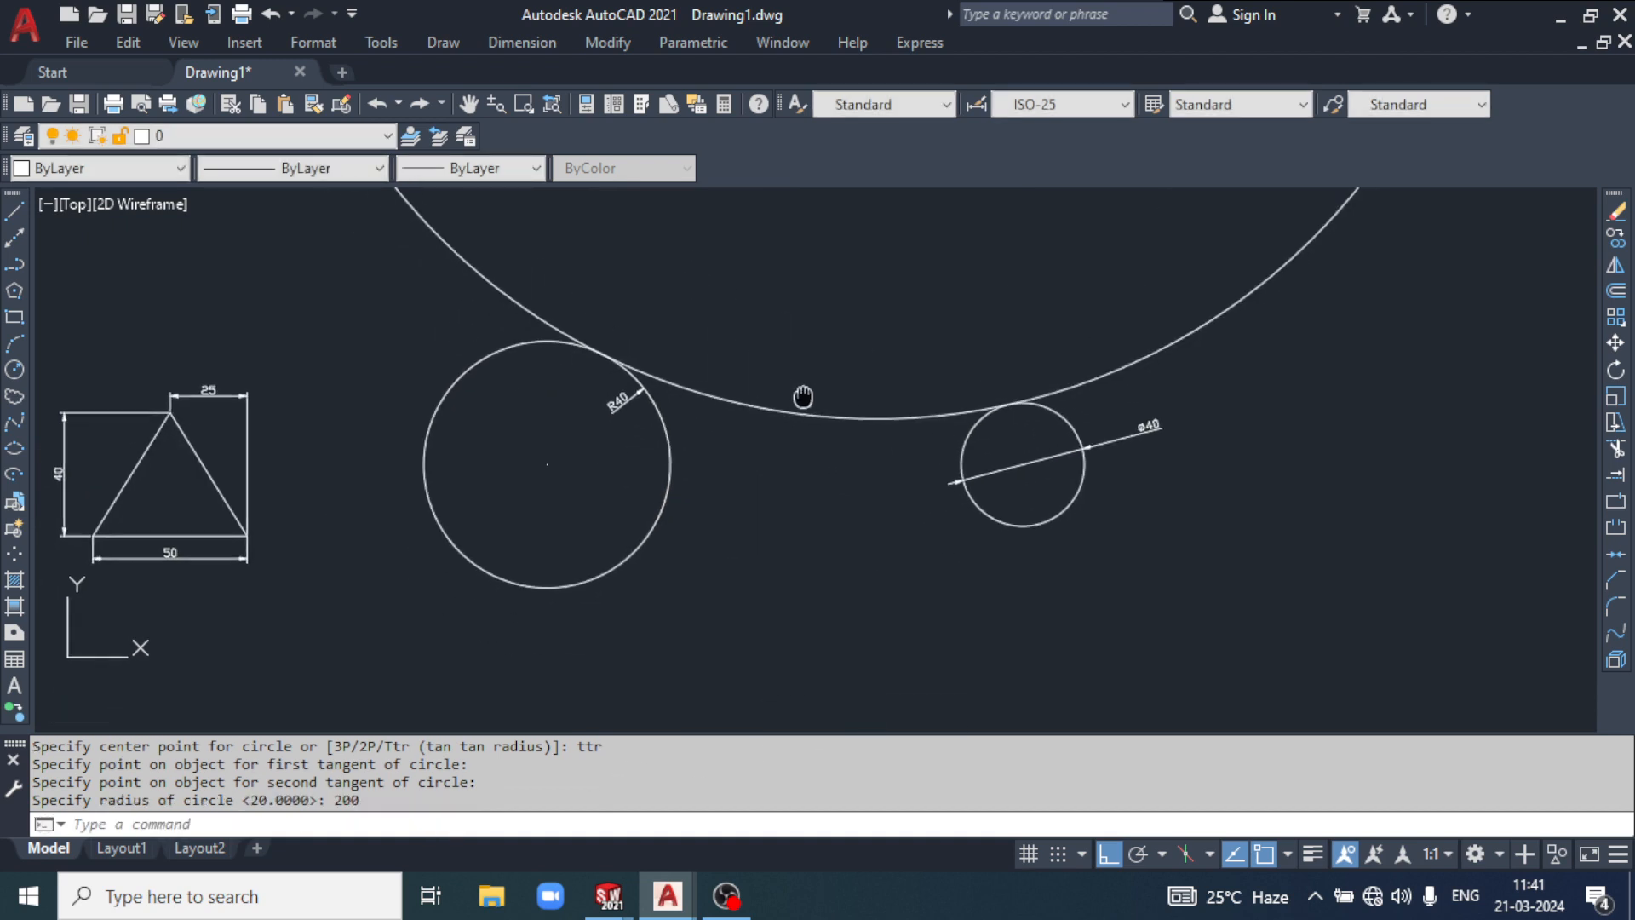
Step: Examine how the radius 200 circle touches the R40 and ø40 circles, highlighting both of them for comparison
left_click(671, 463)
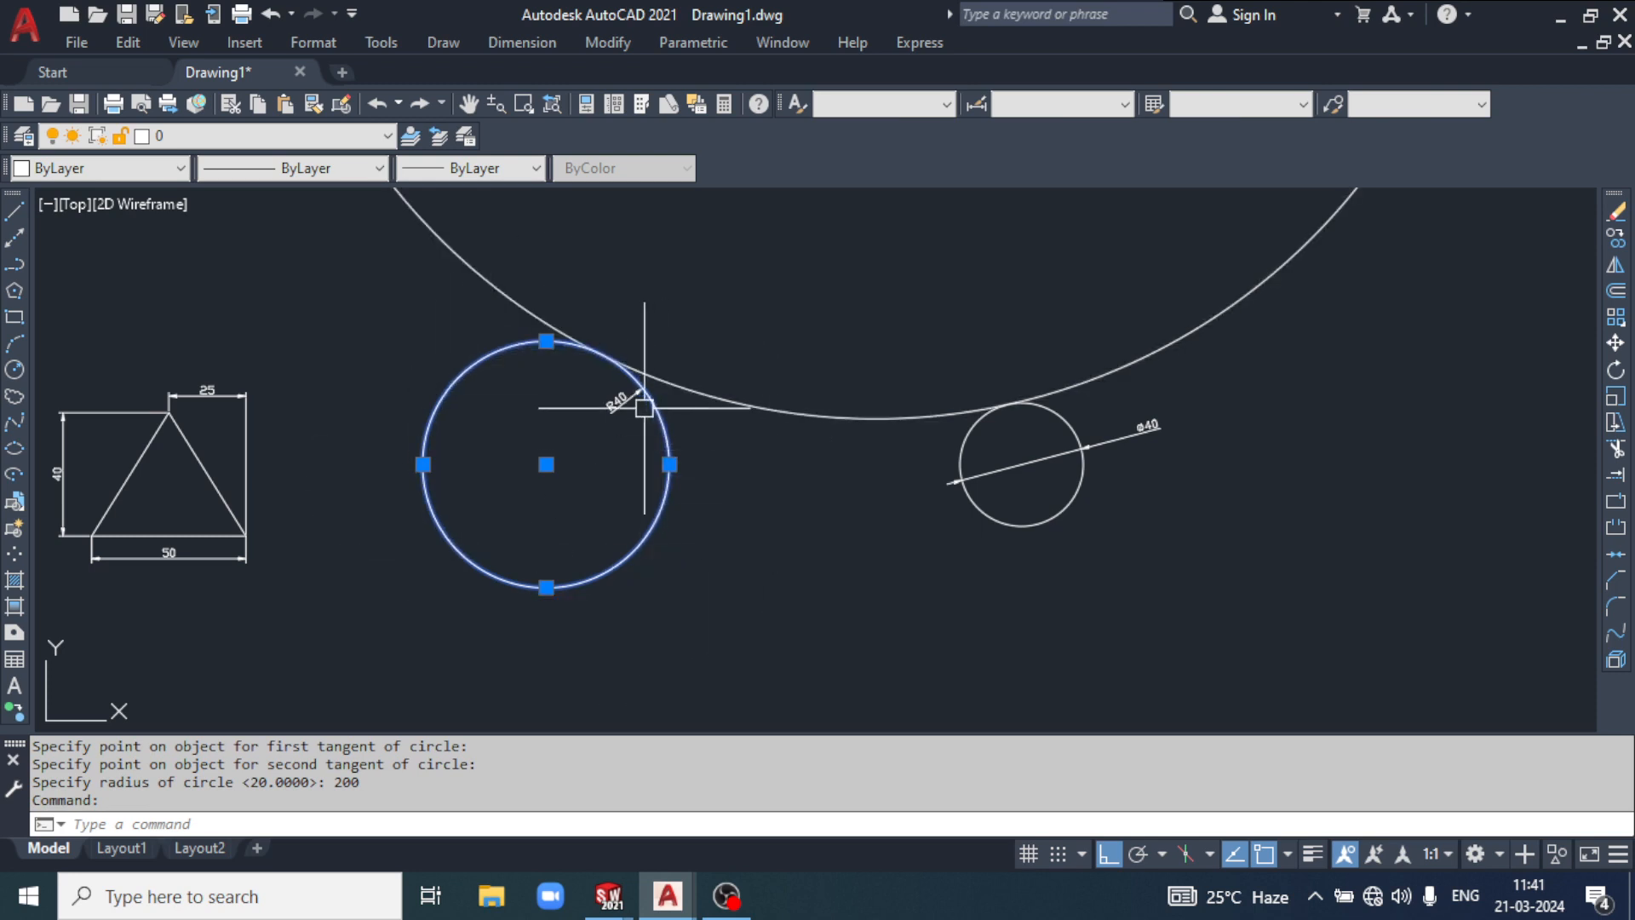
scroll(656, 411, "up", 4)
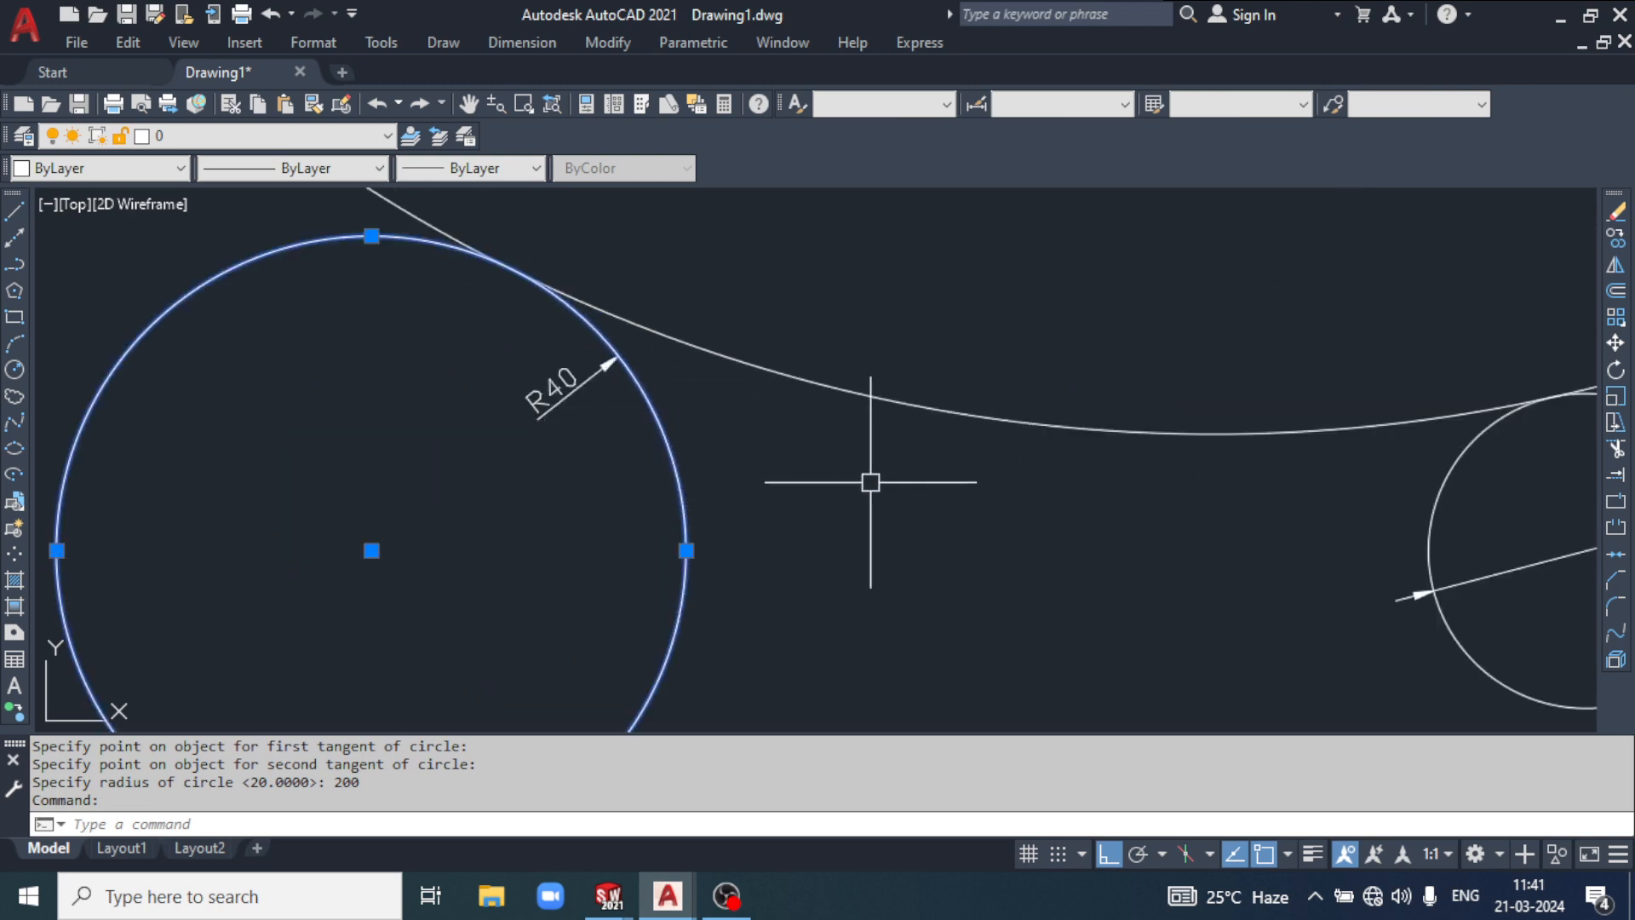
mouse_move(869, 478)
middle_mouse_down()
mouse_move(697, 402)
mouse_move(756, 444)
middle_mouse_up()
left_click(1258, 438)
scroll(1226, 426, "down", 2)
scroll(1004, 498, "down", 4)
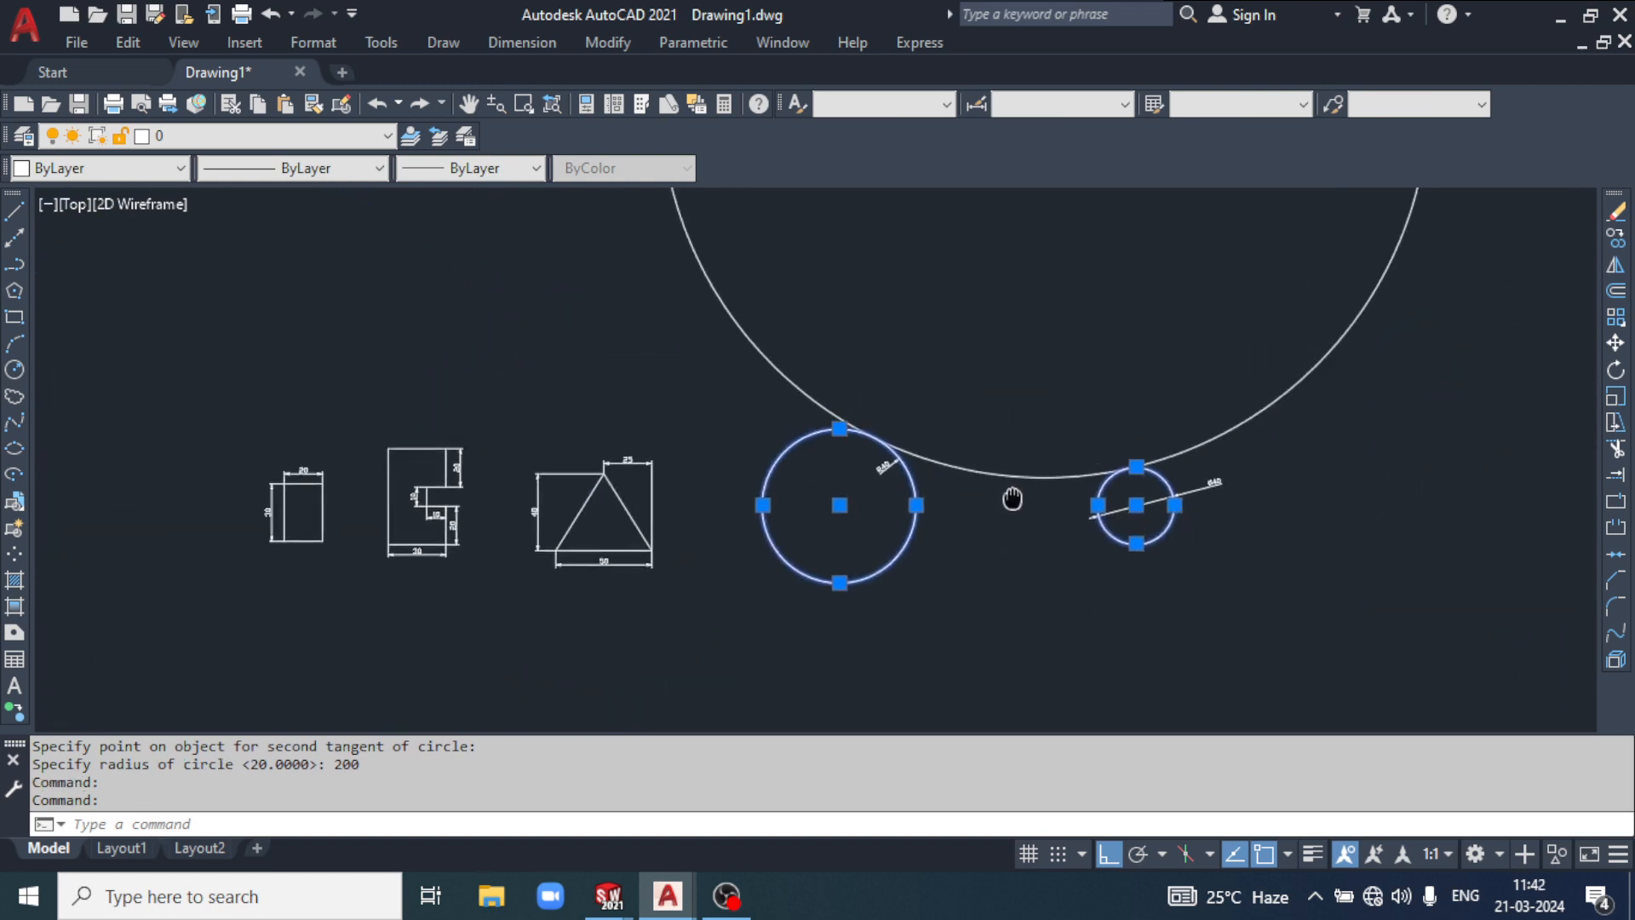
scroll(843, 481, "up", 2)
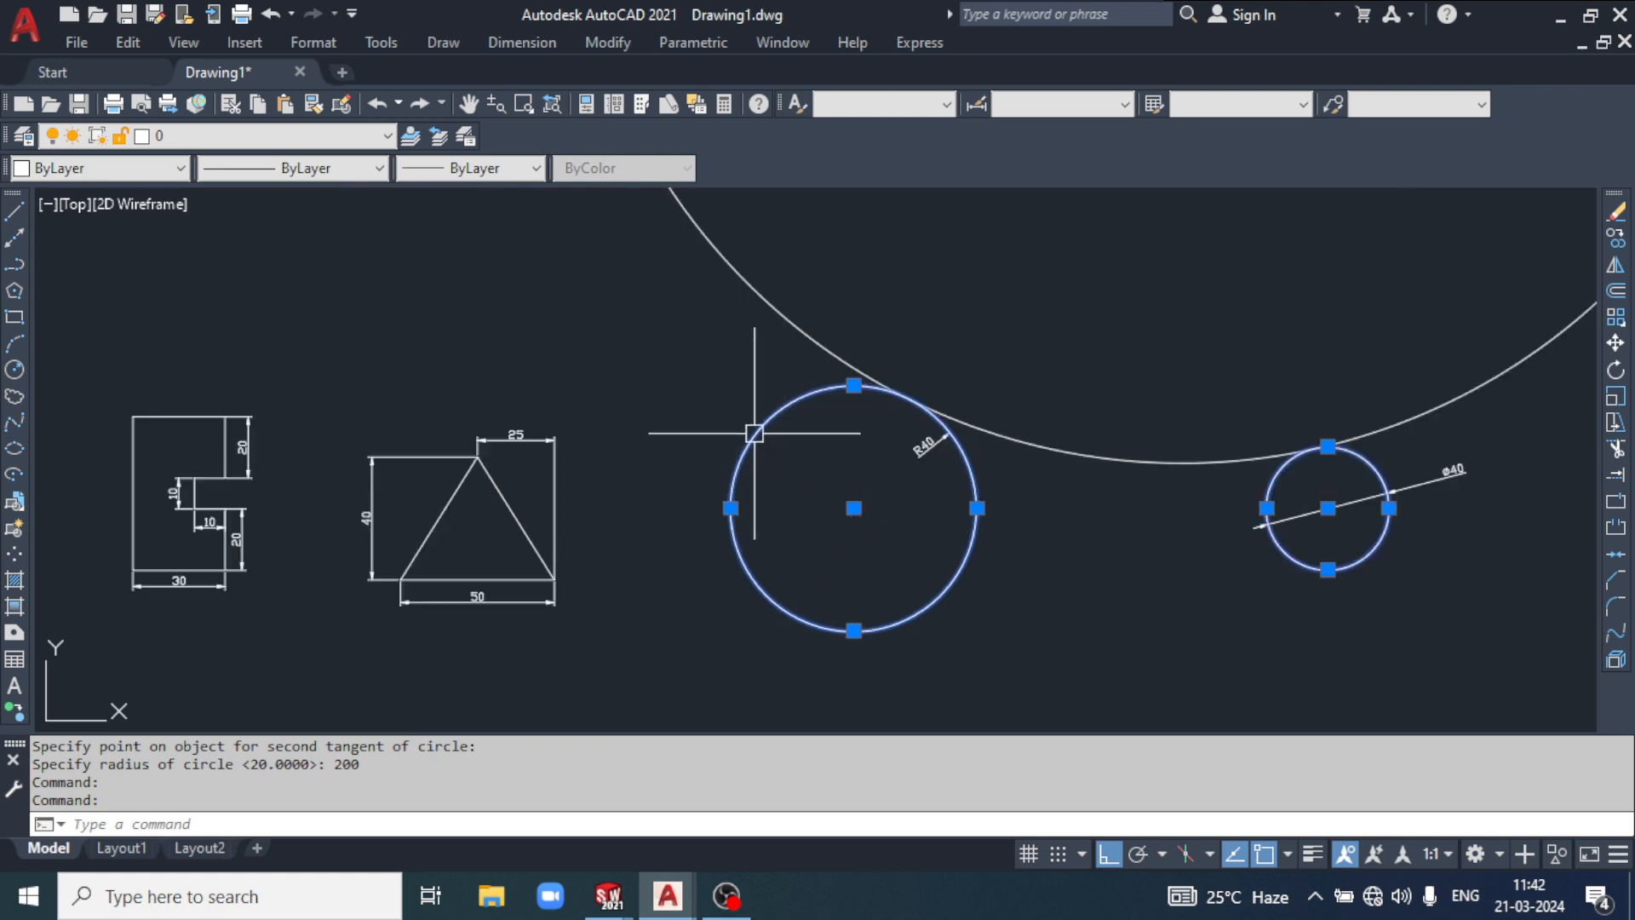
middle_click_drag(1385, 483, 1278, 473)
scroll(1278, 472, "up", 2)
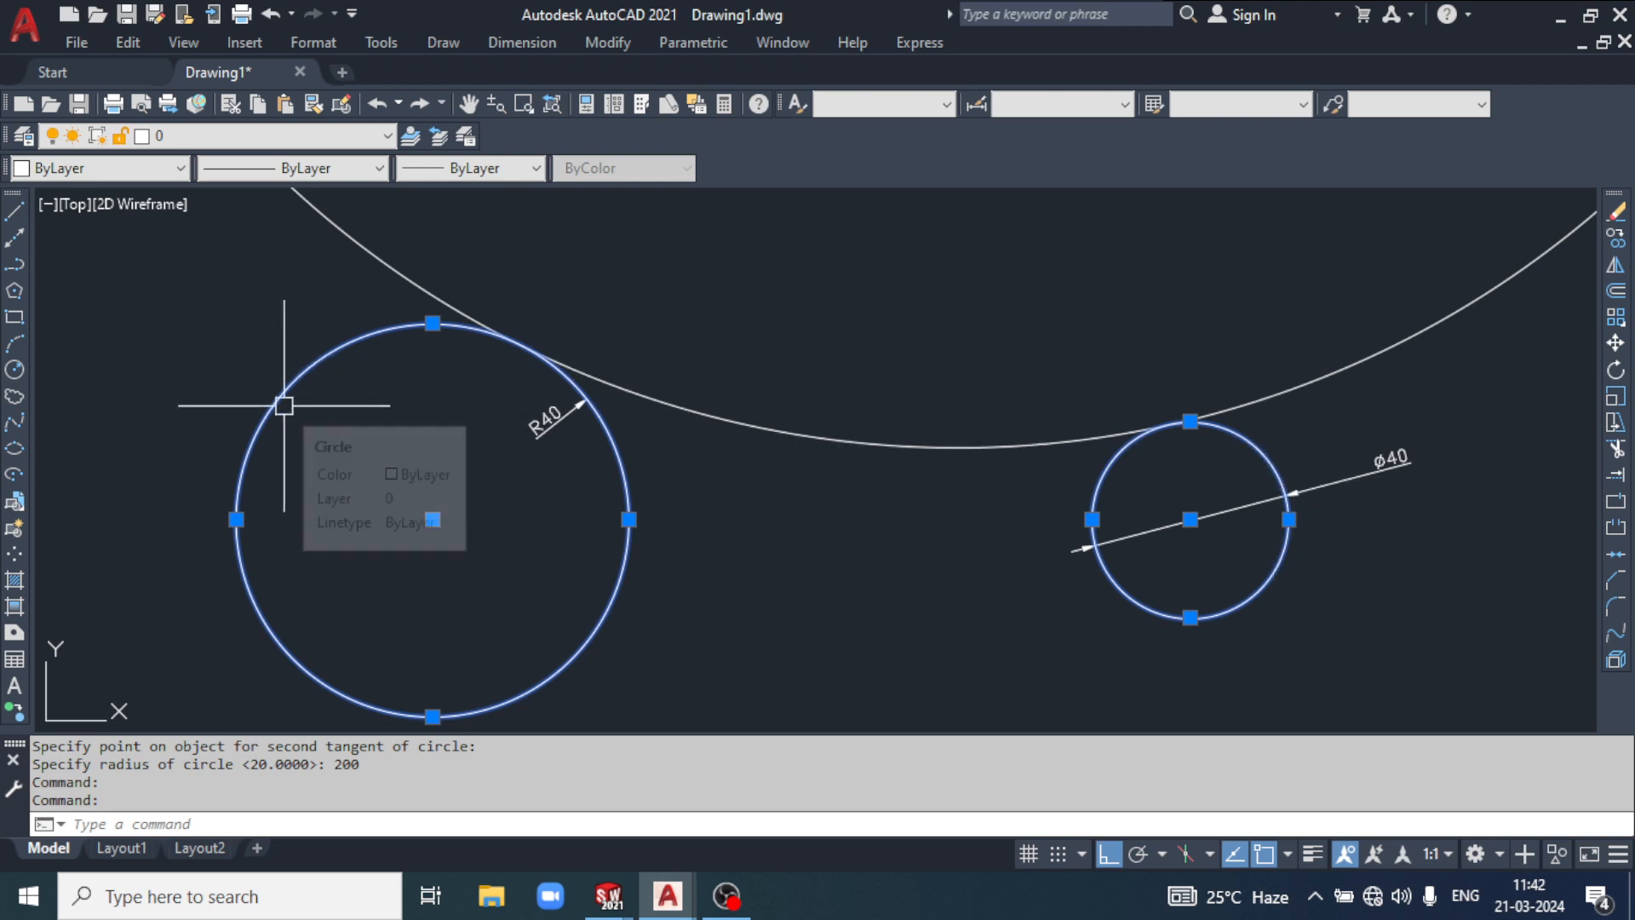
key("Escape")
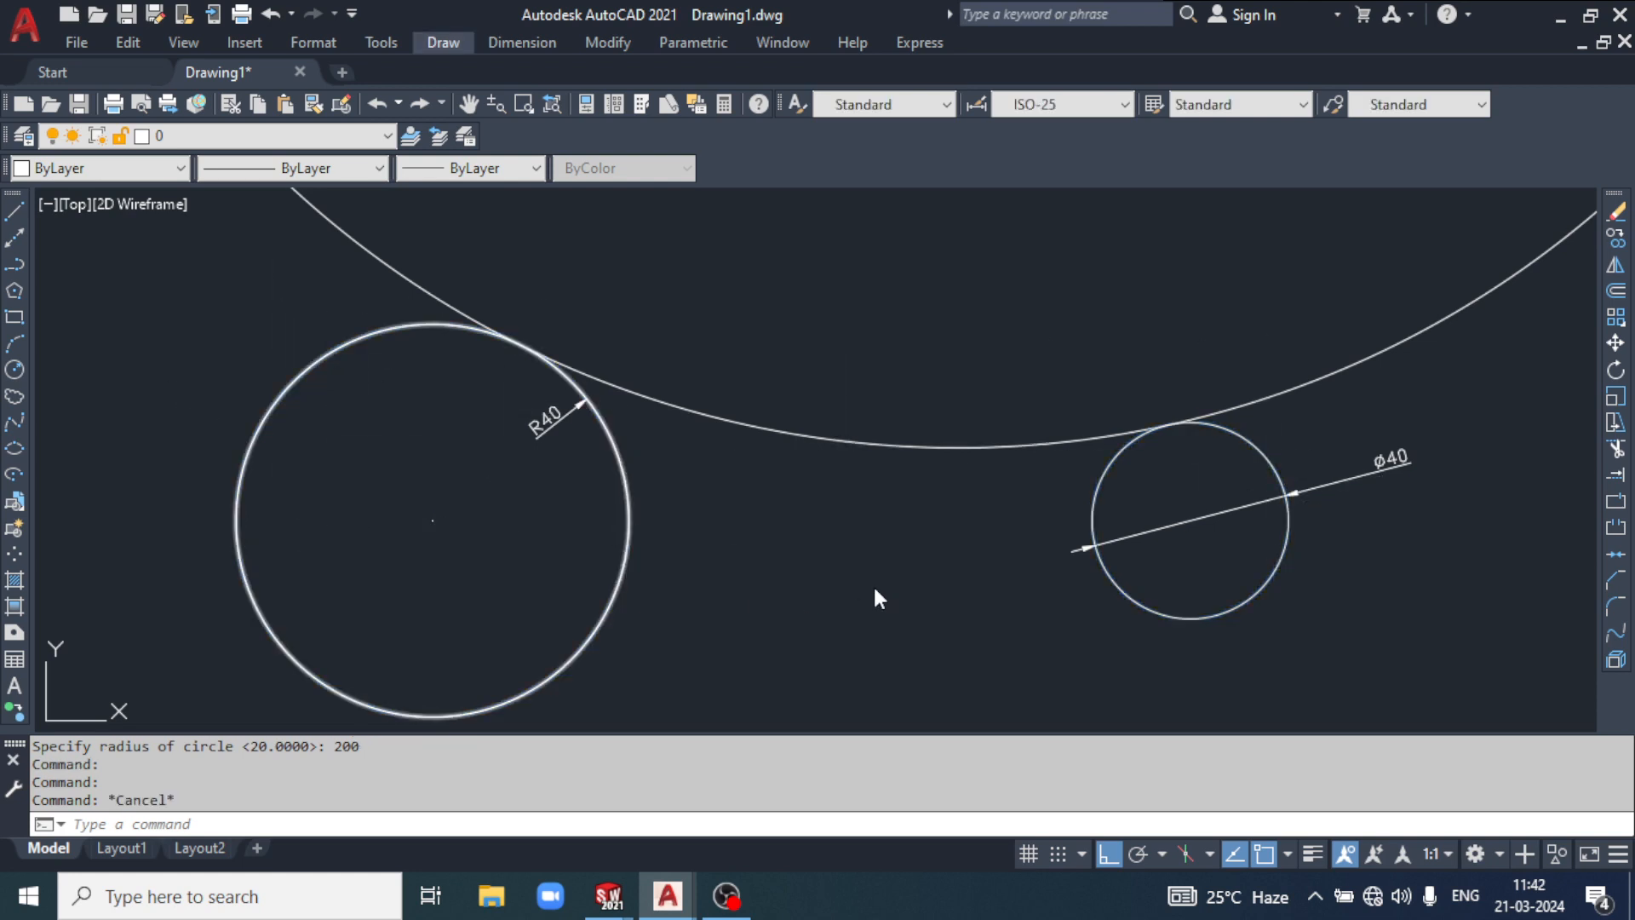
Step: Draw a second tan-tan-radius circle of radius 200, tangent to the outer upper sides of the R40 and ø40 circles so it encloses both
left_click(821, 611)
type("c")
key("Return")
type("ttr")
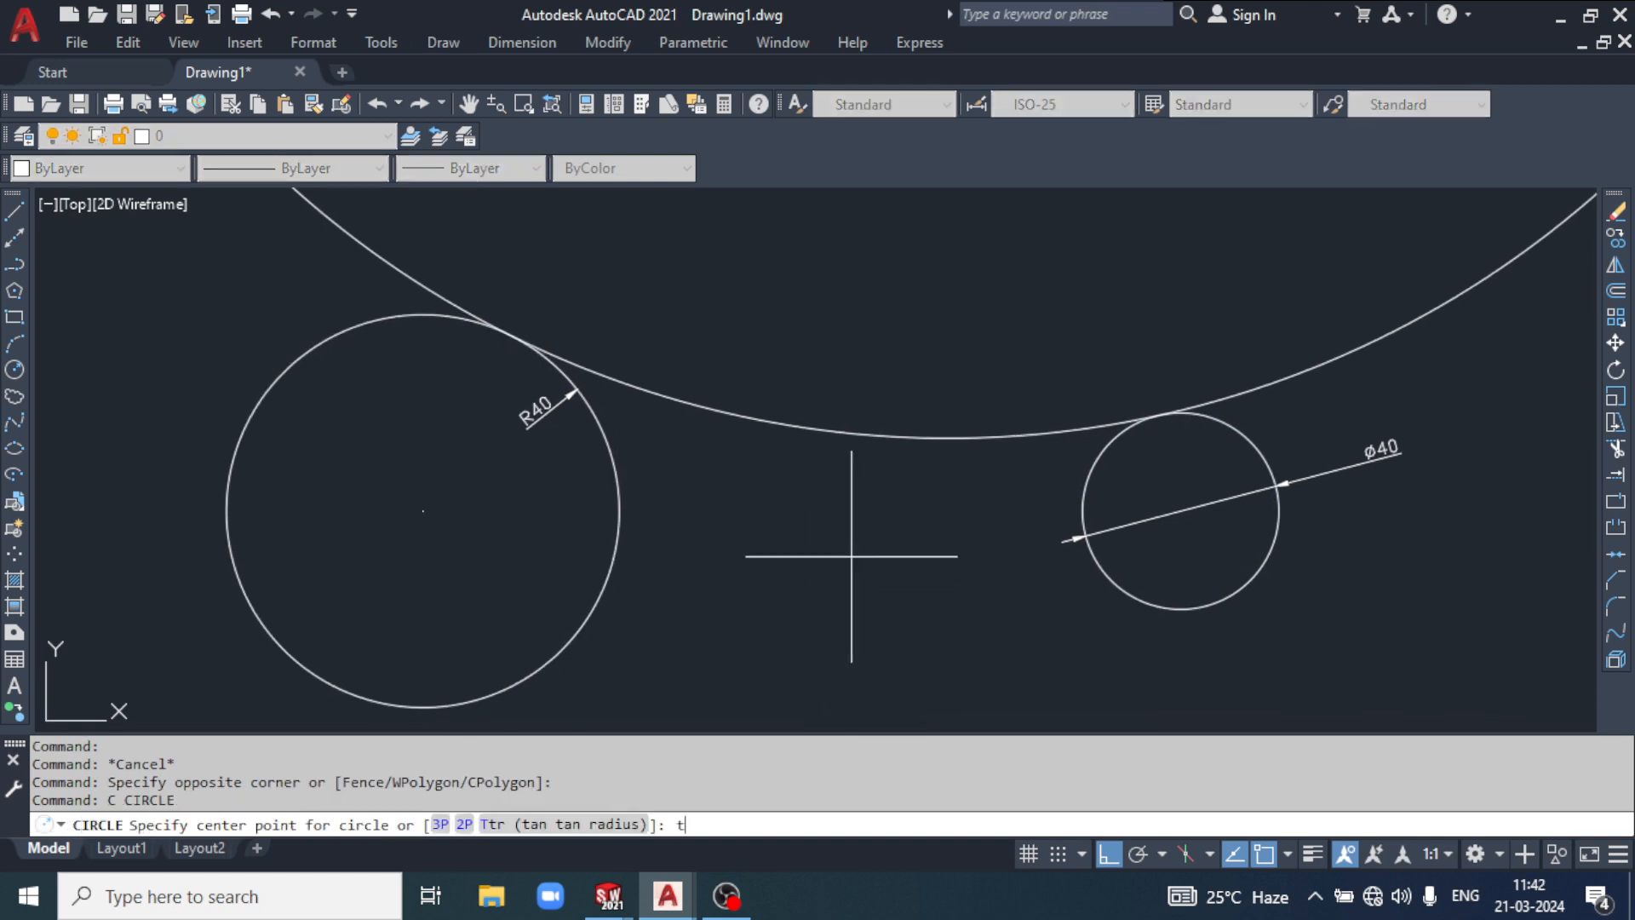
key("Return")
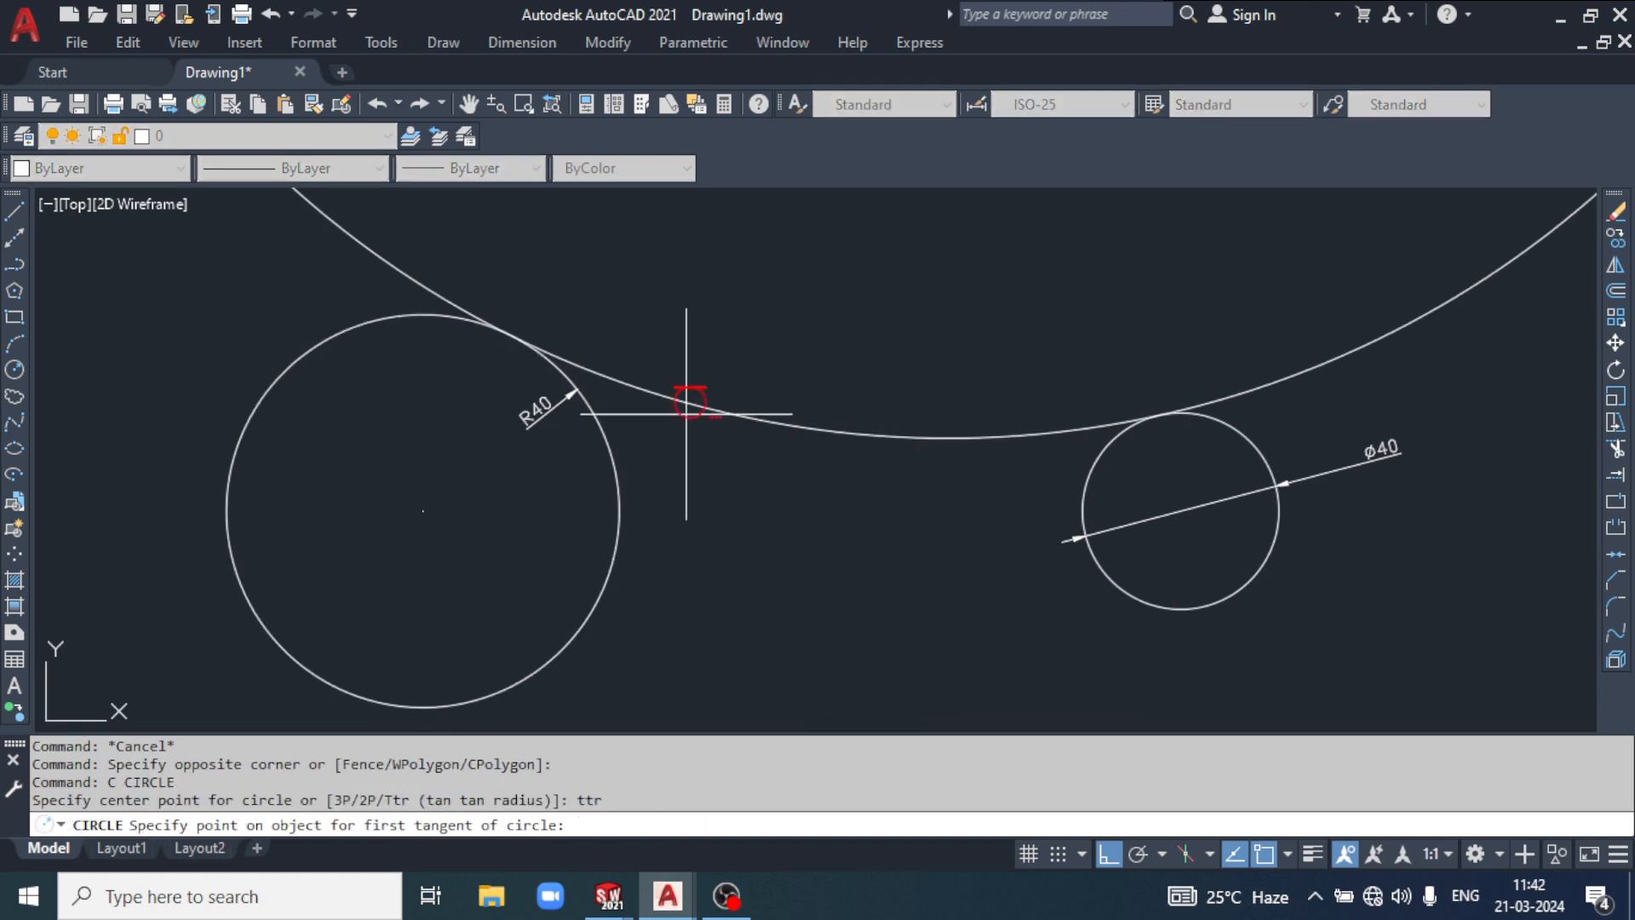
left_click(265, 395)
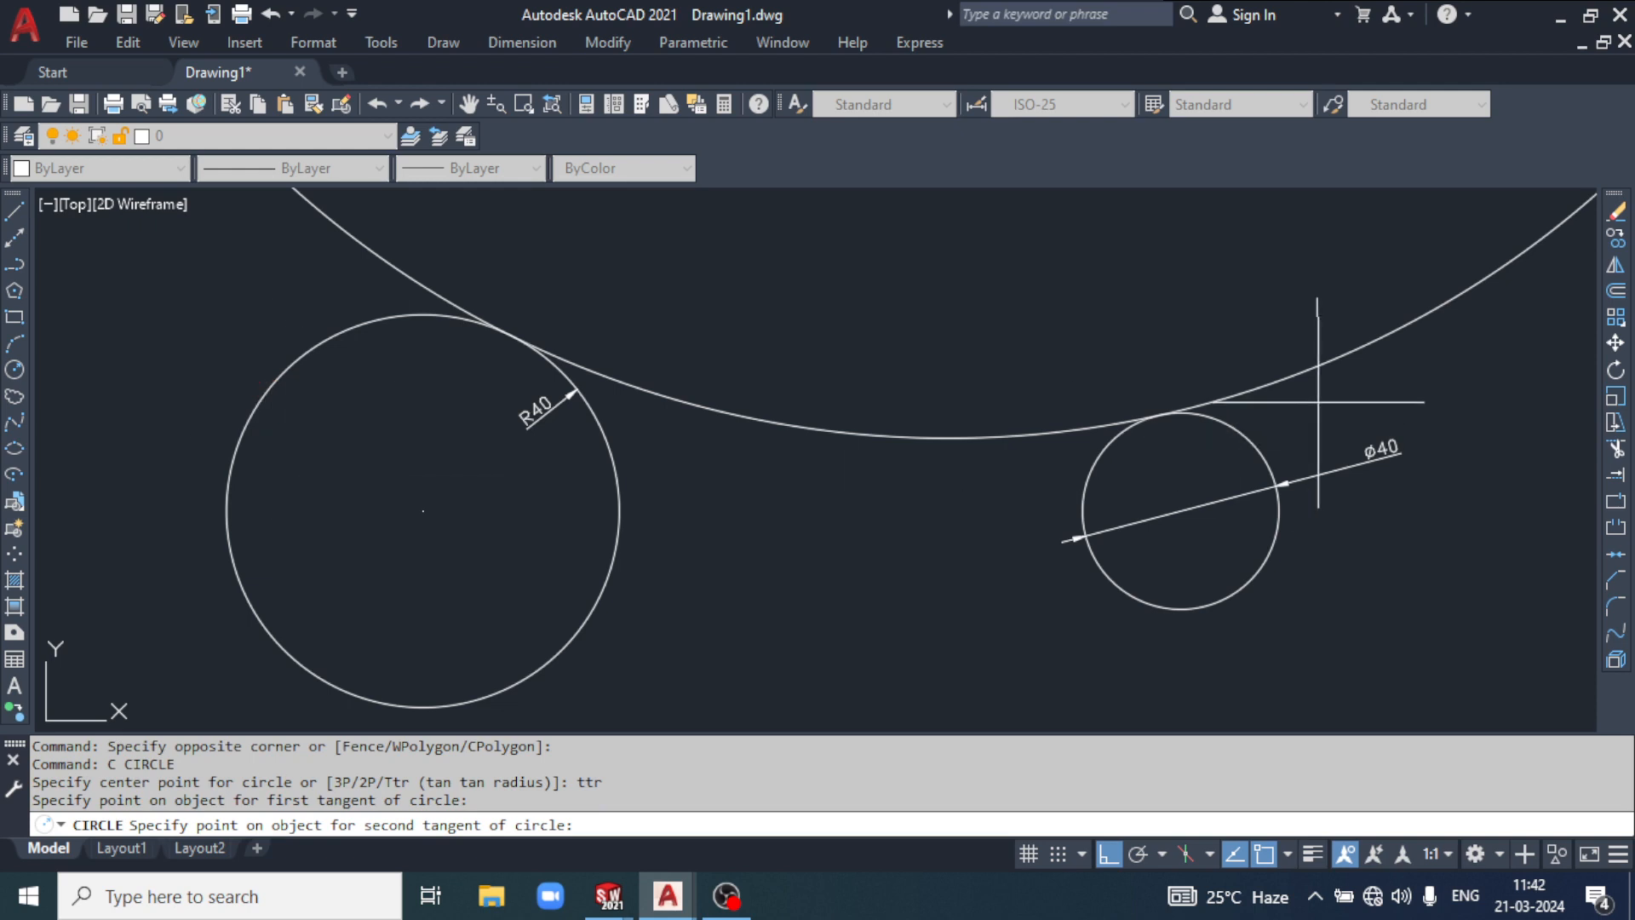
left_click(1258, 449)
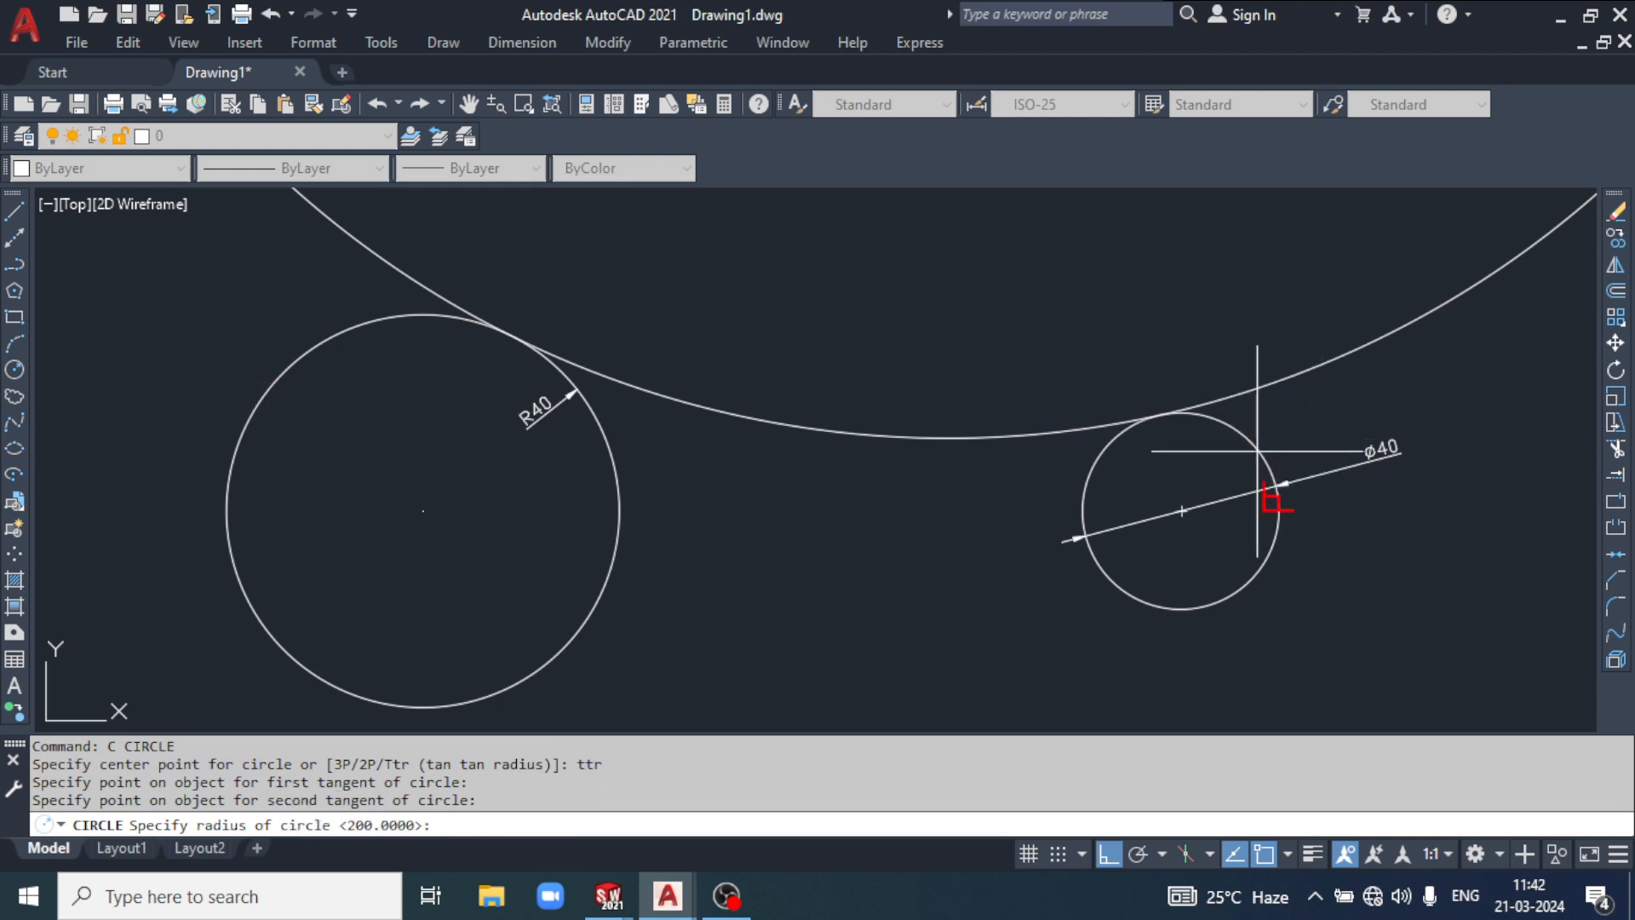
type("200")
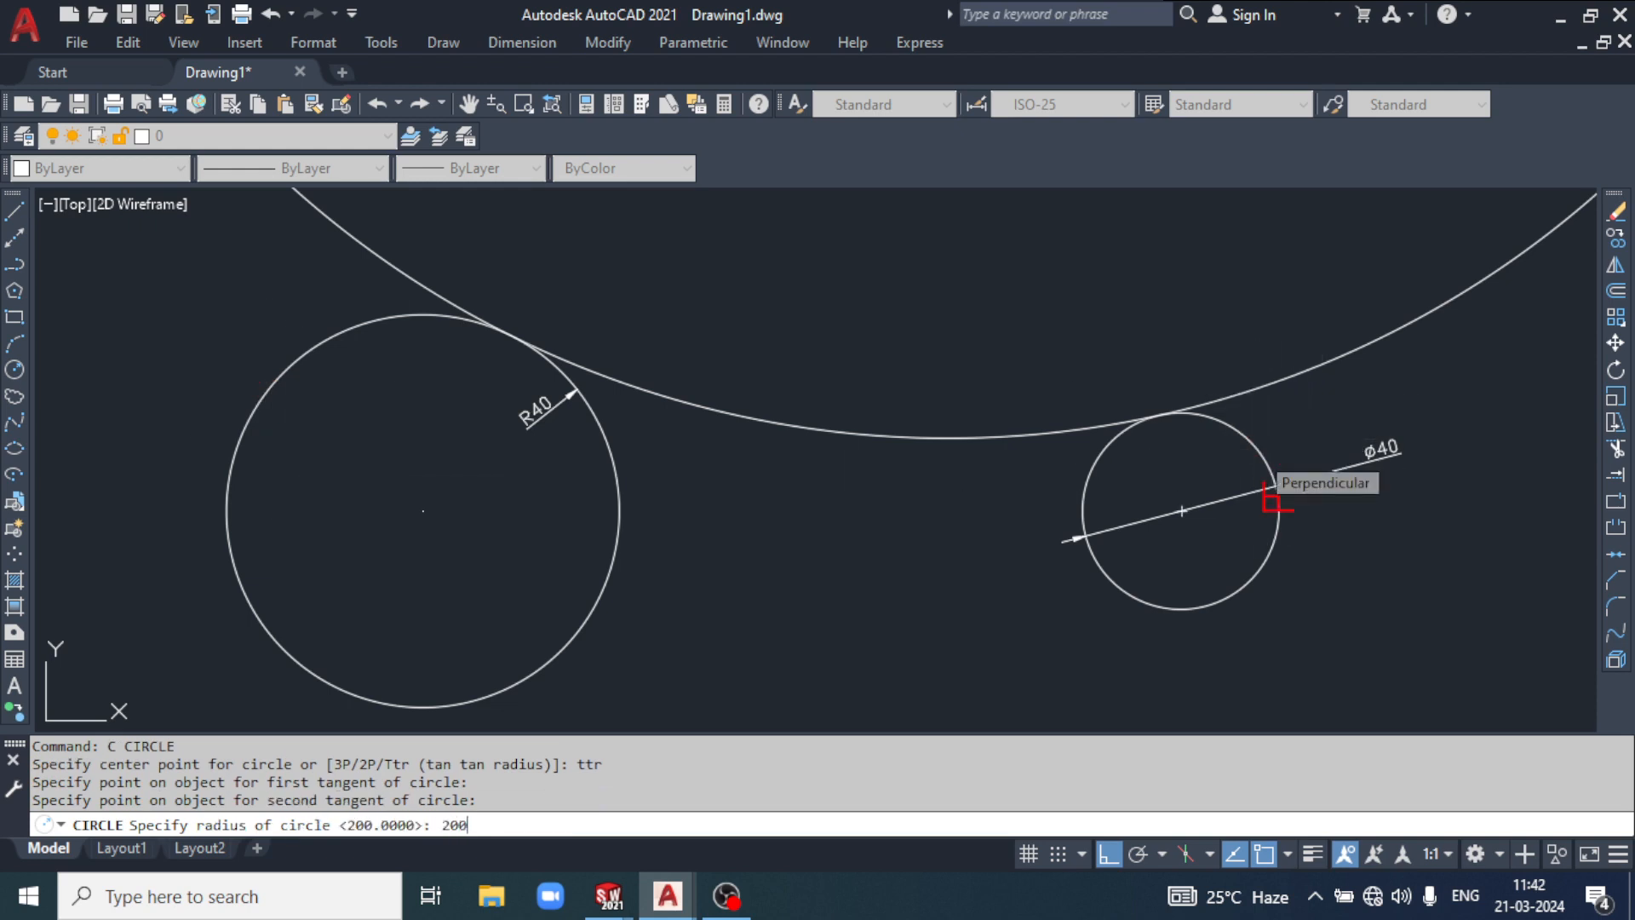
key("Return")
scroll(905, 468, "down", 2)
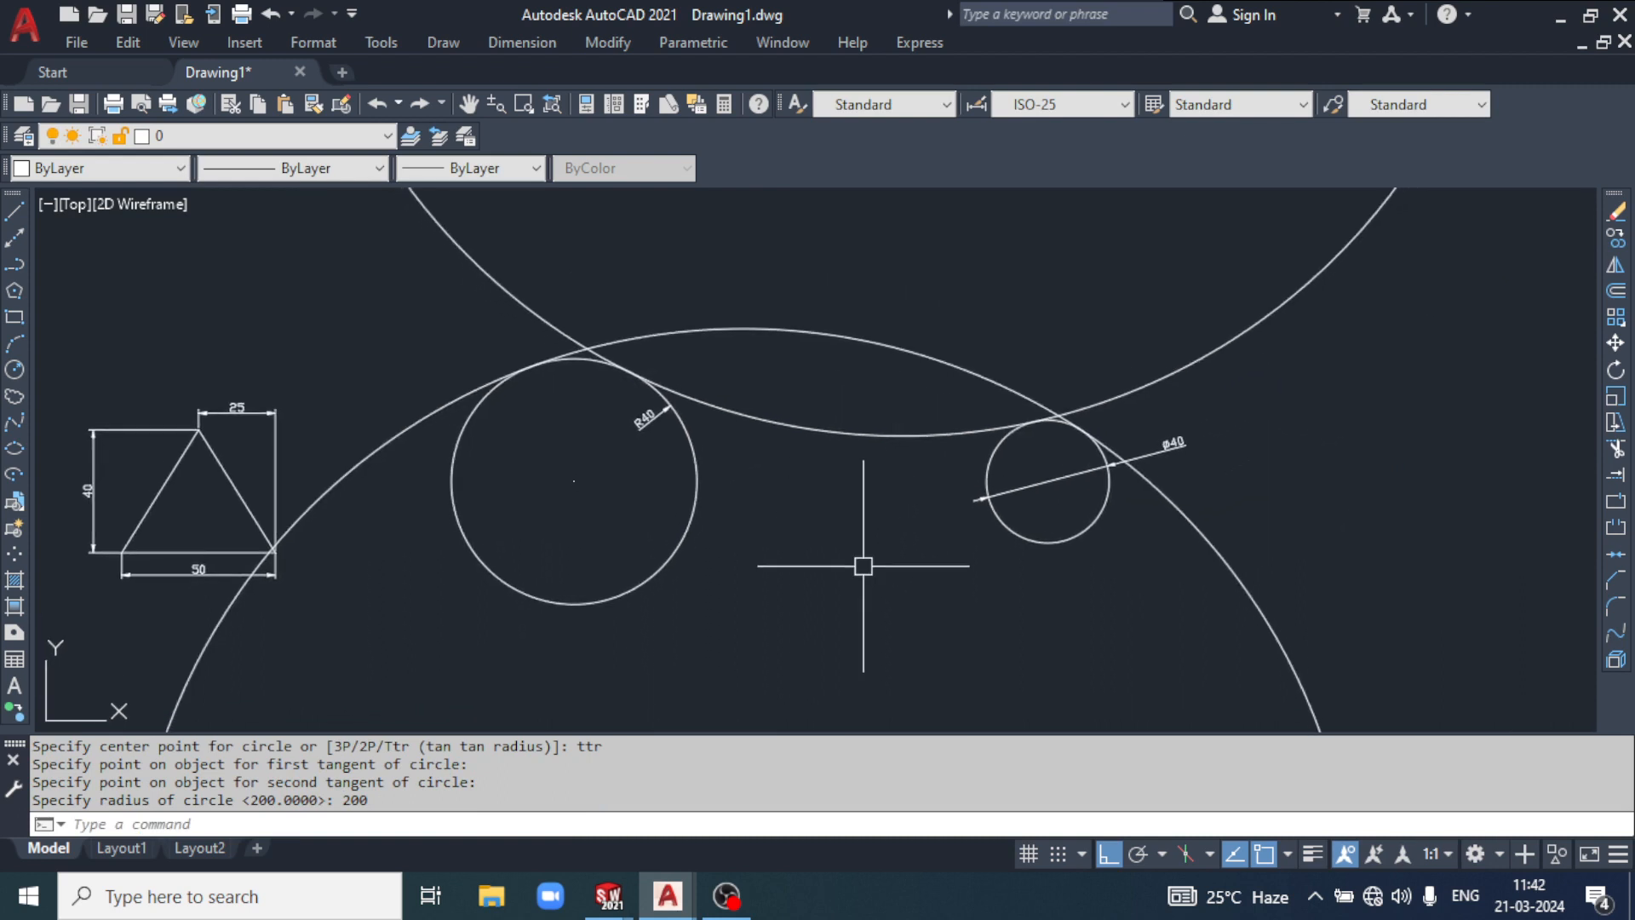
Step: Examine the tangency of the enclosing radius 200 circle with the two highlighted dimensioned circles
left_click(704, 484)
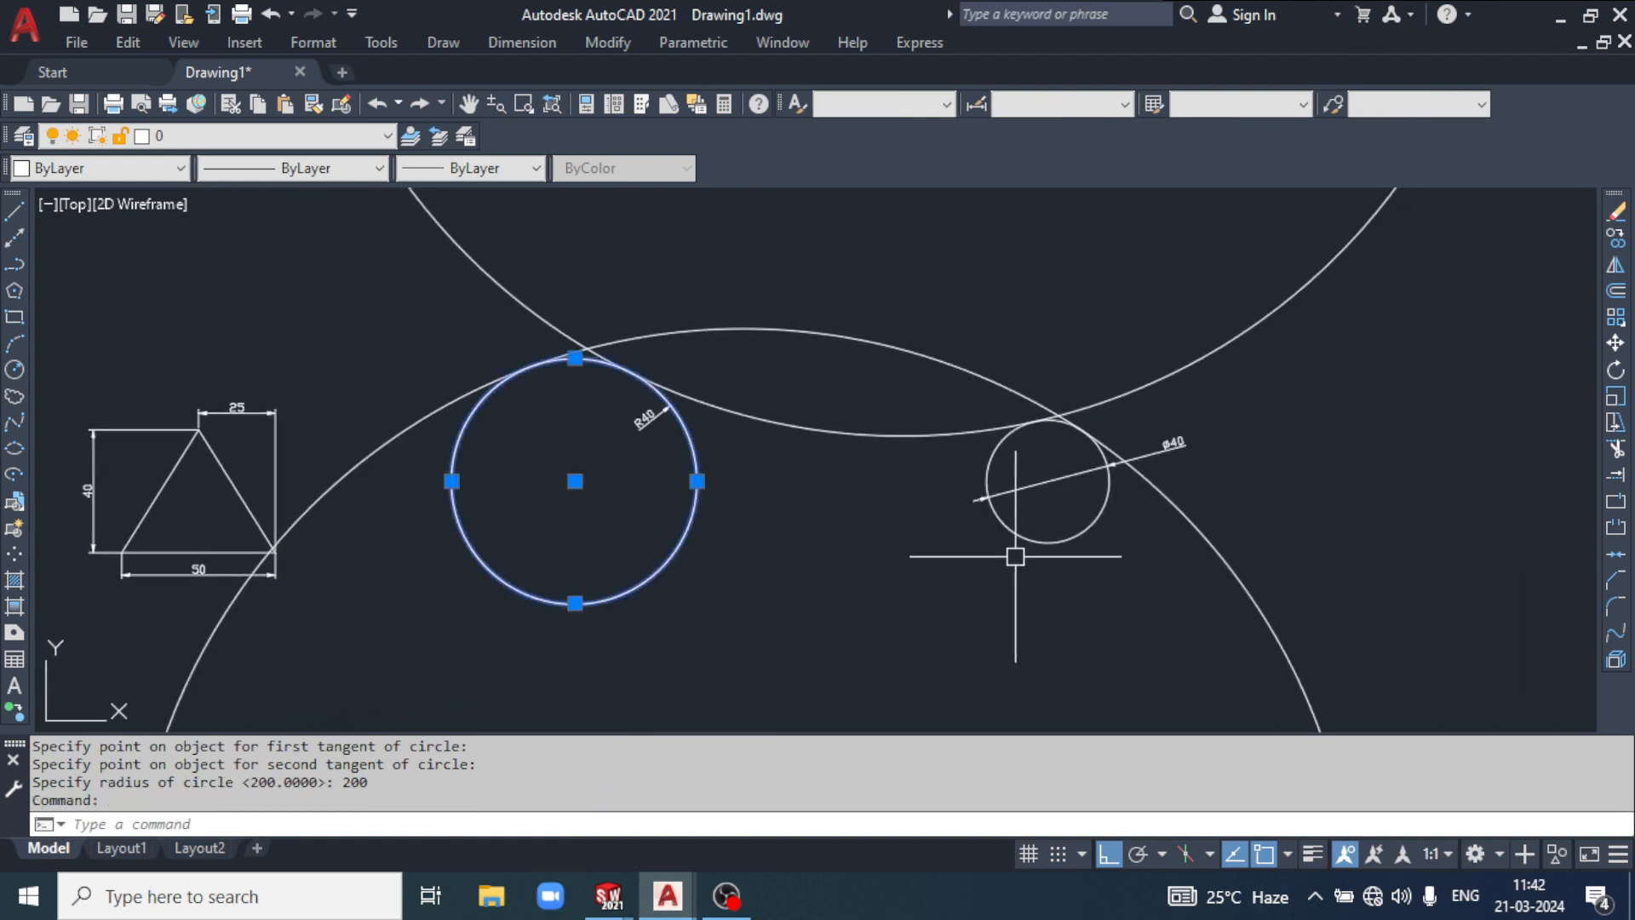
left_click(1089, 524)
scroll(1116, 479, "up", 2)
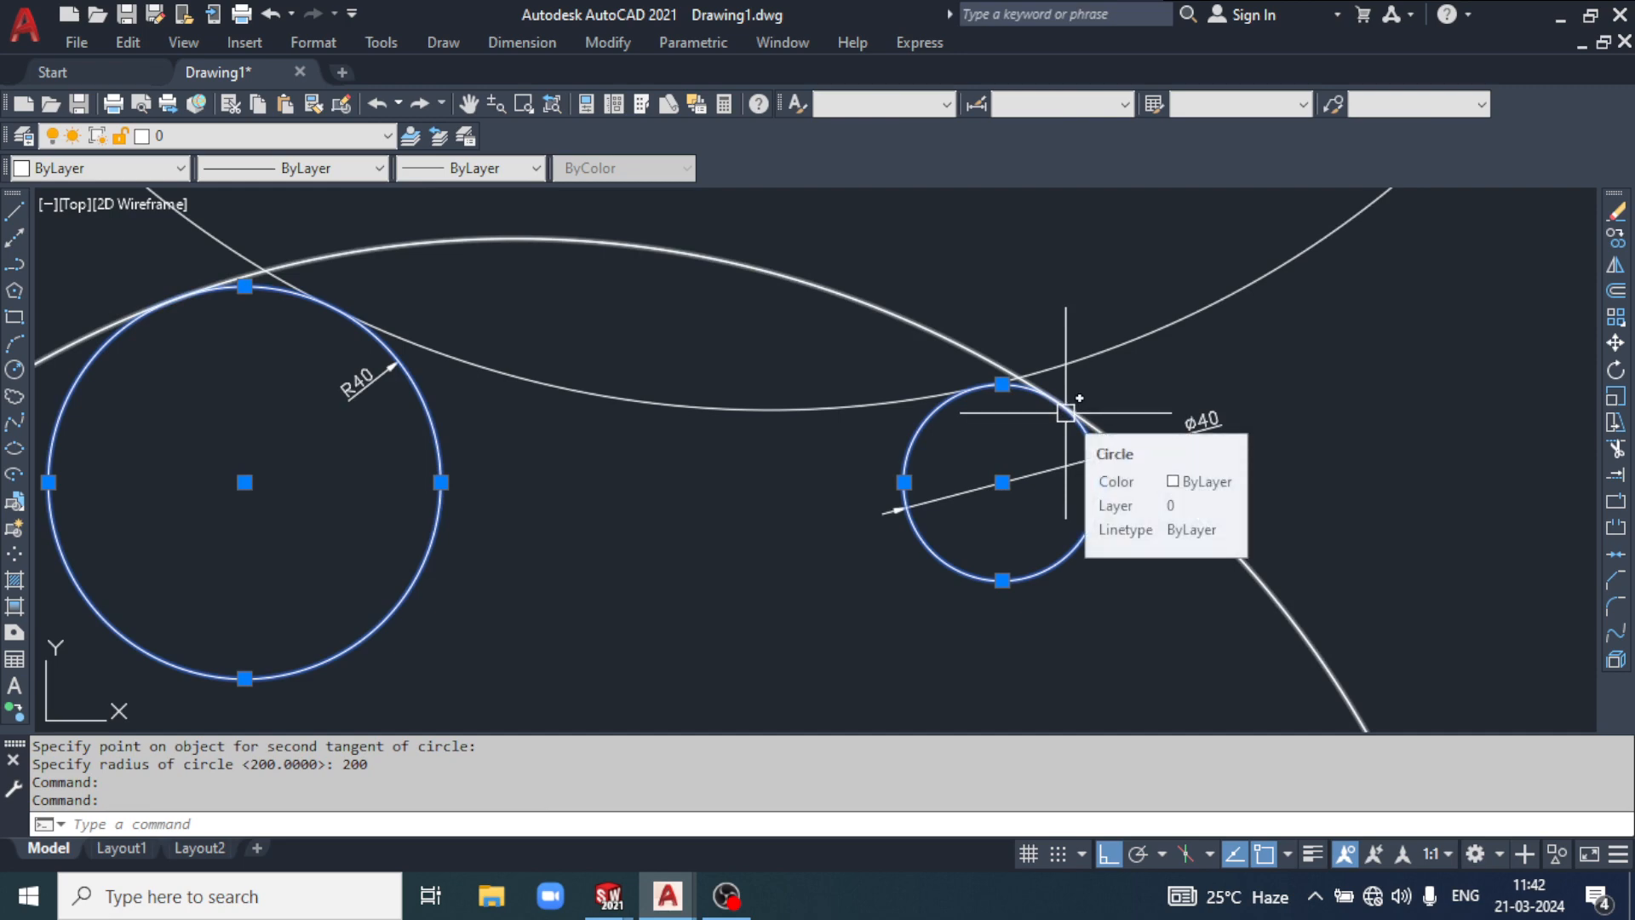
key("Escape")
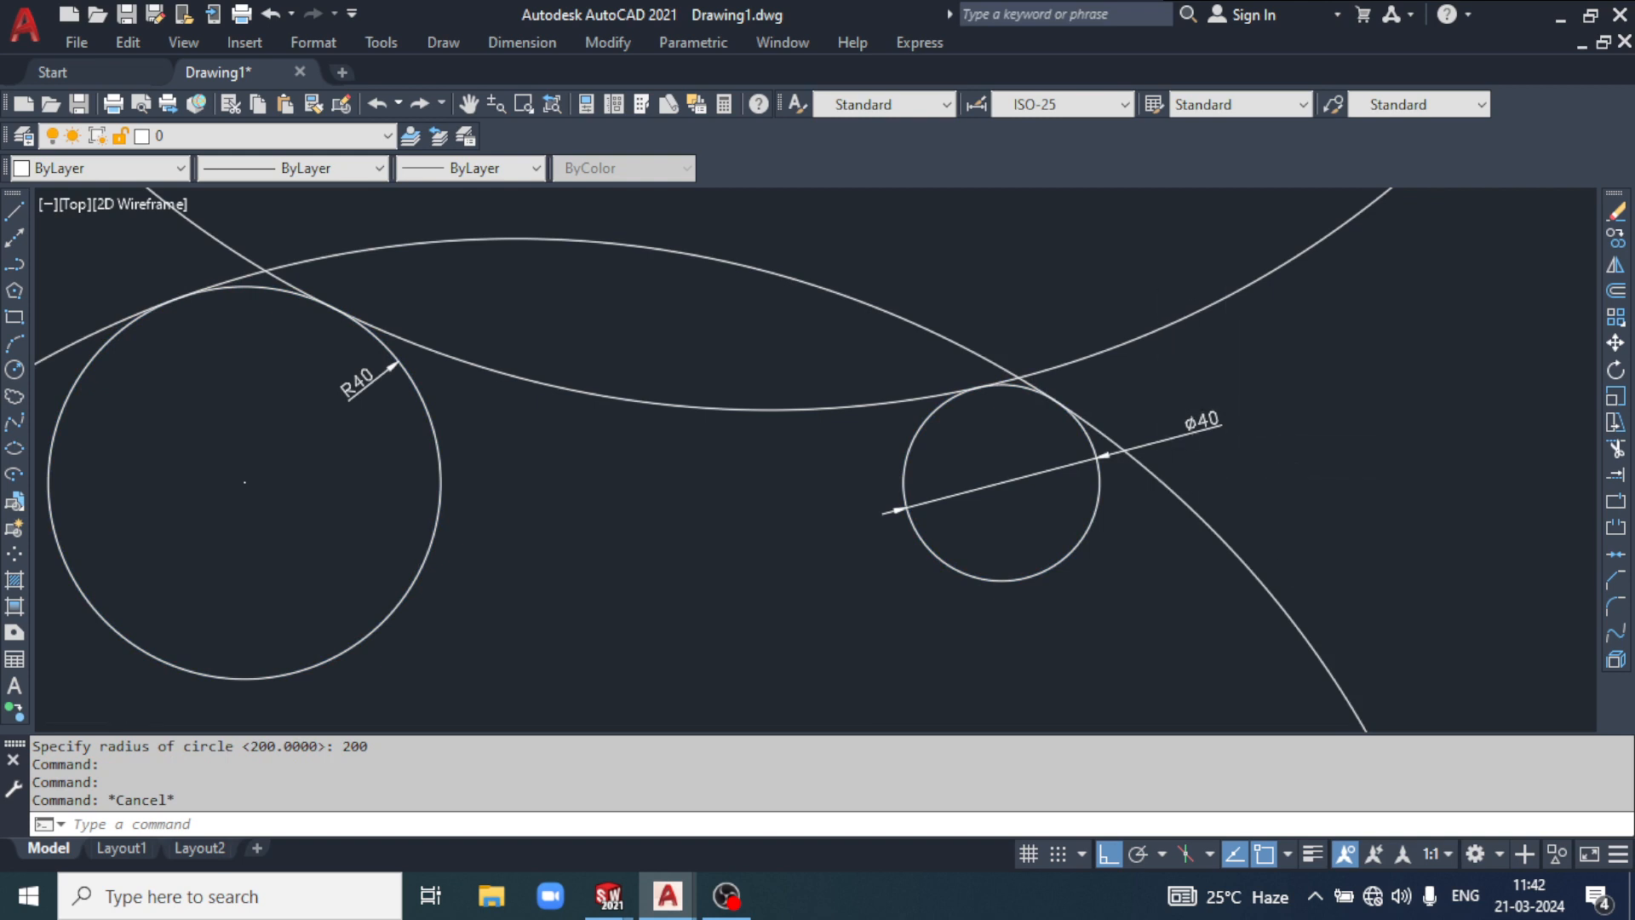
scroll(1205, 375, "down", 3)
left_click(1293, 454)
key("Escape")
middle_click_drag(1340, 435, 1330, 476)
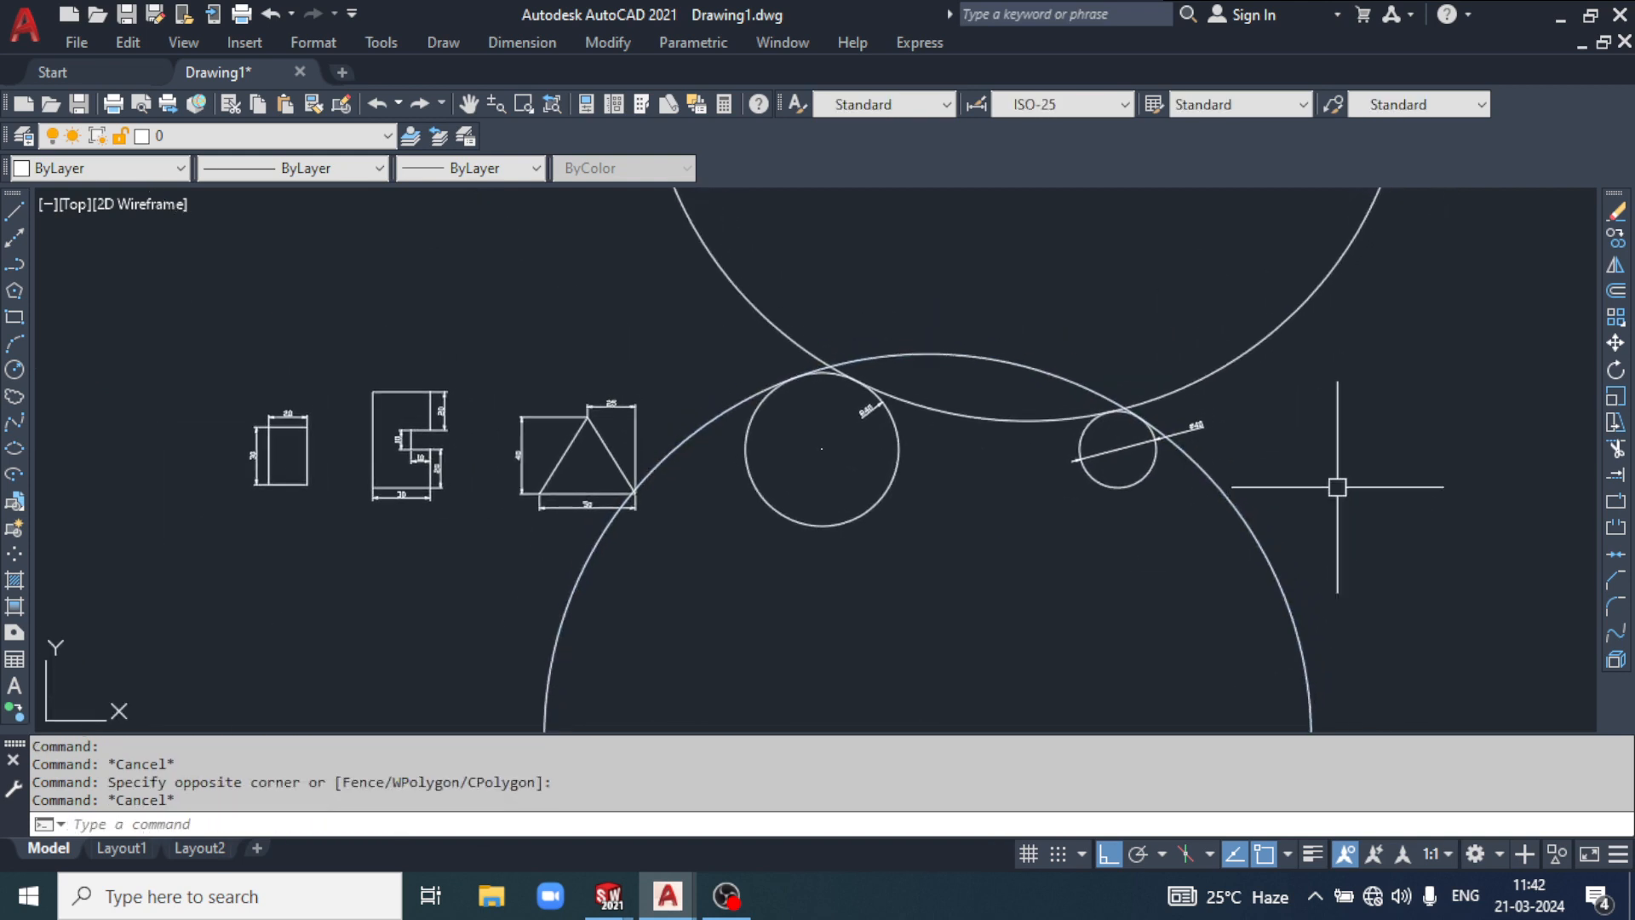
Step: Erase the upper radius 200 circle that touches both dimensioned circles from outside, keeping the enclosing one
left_click(1269, 313)
left_click(1347, 392)
left_click(1347, 392)
left_click(1204, 284)
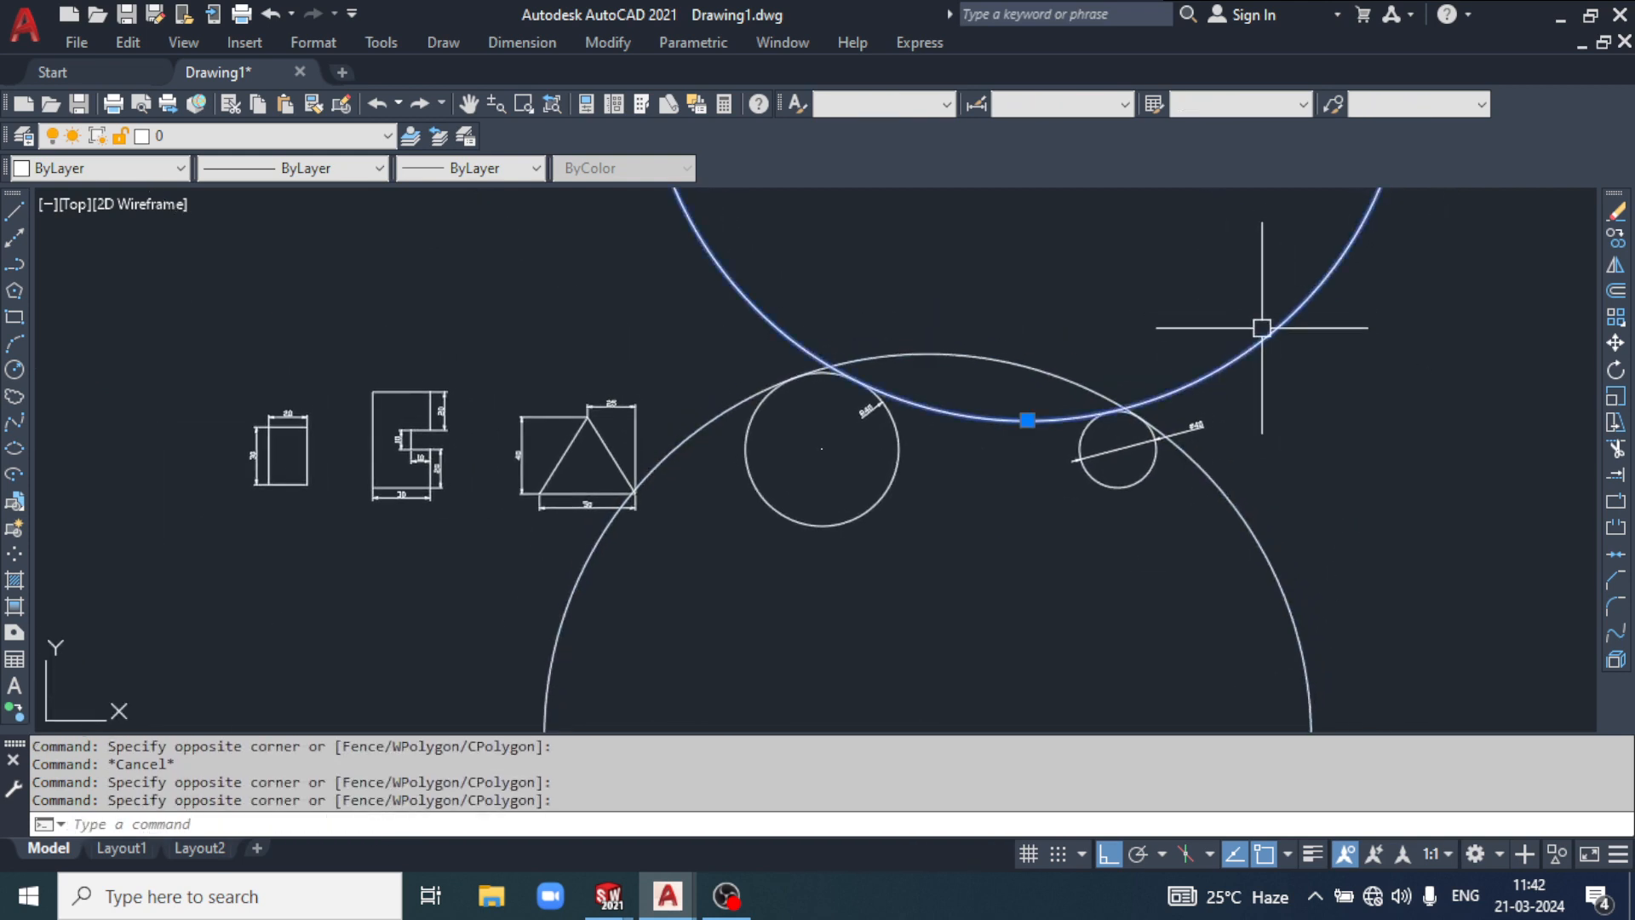
key("Delete")
middle_click_drag(1273, 354, 1165, 347)
left_click(1314, 418)
left_click(1301, 501)
Step: Draw a tan-tan-radius circle of radius 100, tangent to the facing lower sides of the R40 and ø40 circles
middle_click_drag(1318, 511, 1251, 485)
scroll(812, 598, "up", 1)
middle_click_drag(813, 598, 885, 662)
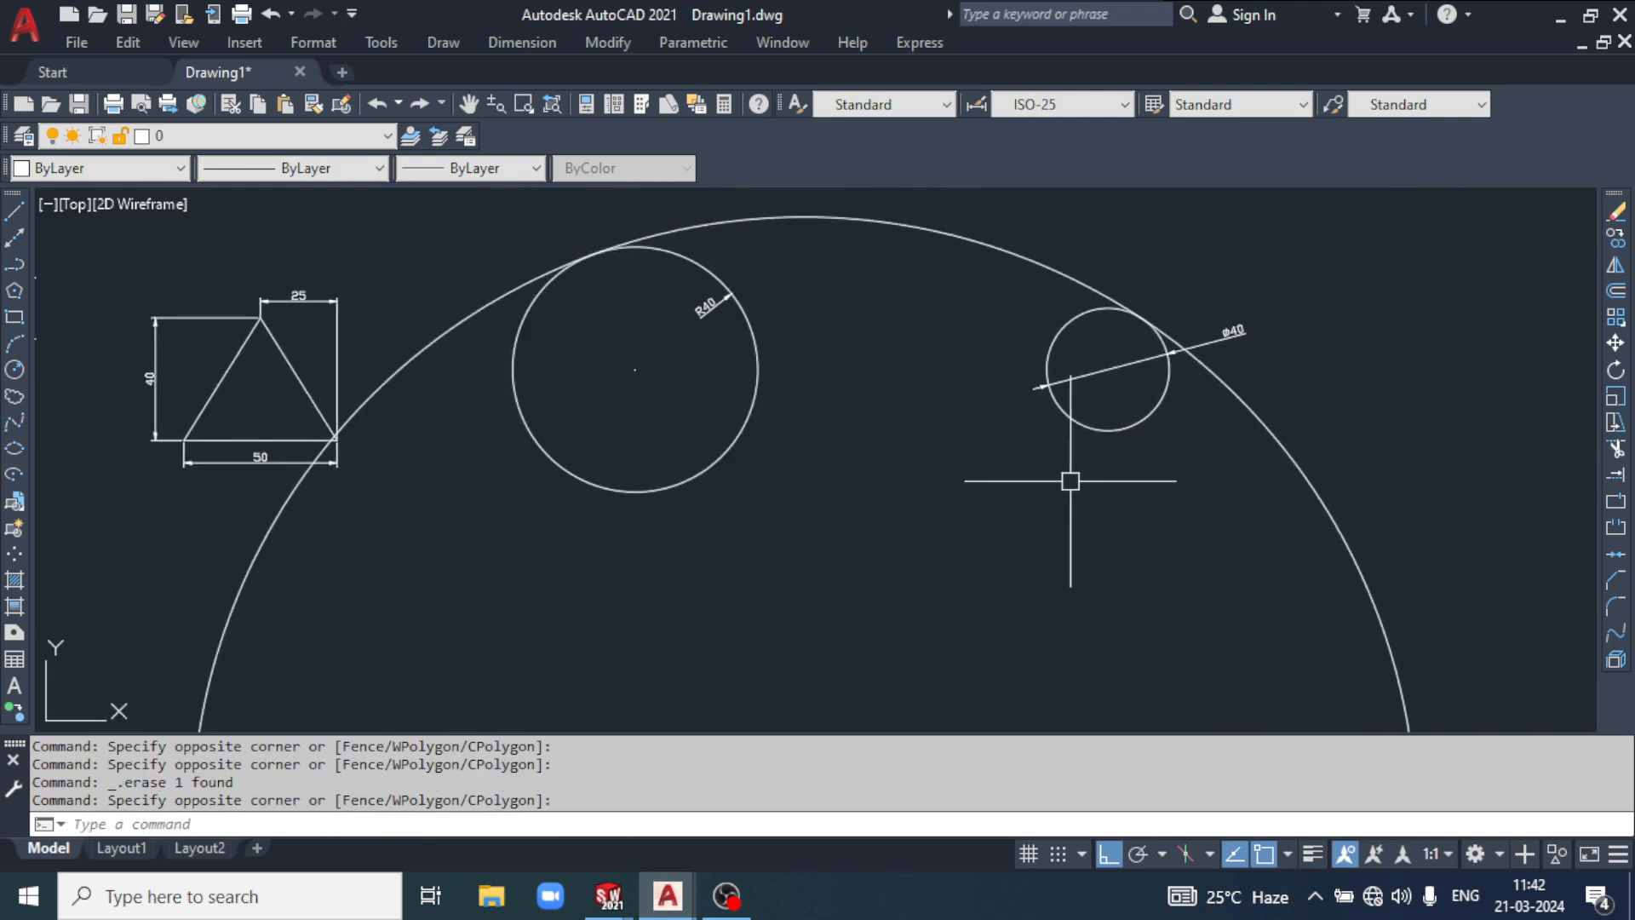
middle_click_drag(1056, 497, 994, 500)
type("c")
key("Return")
type("ttr")
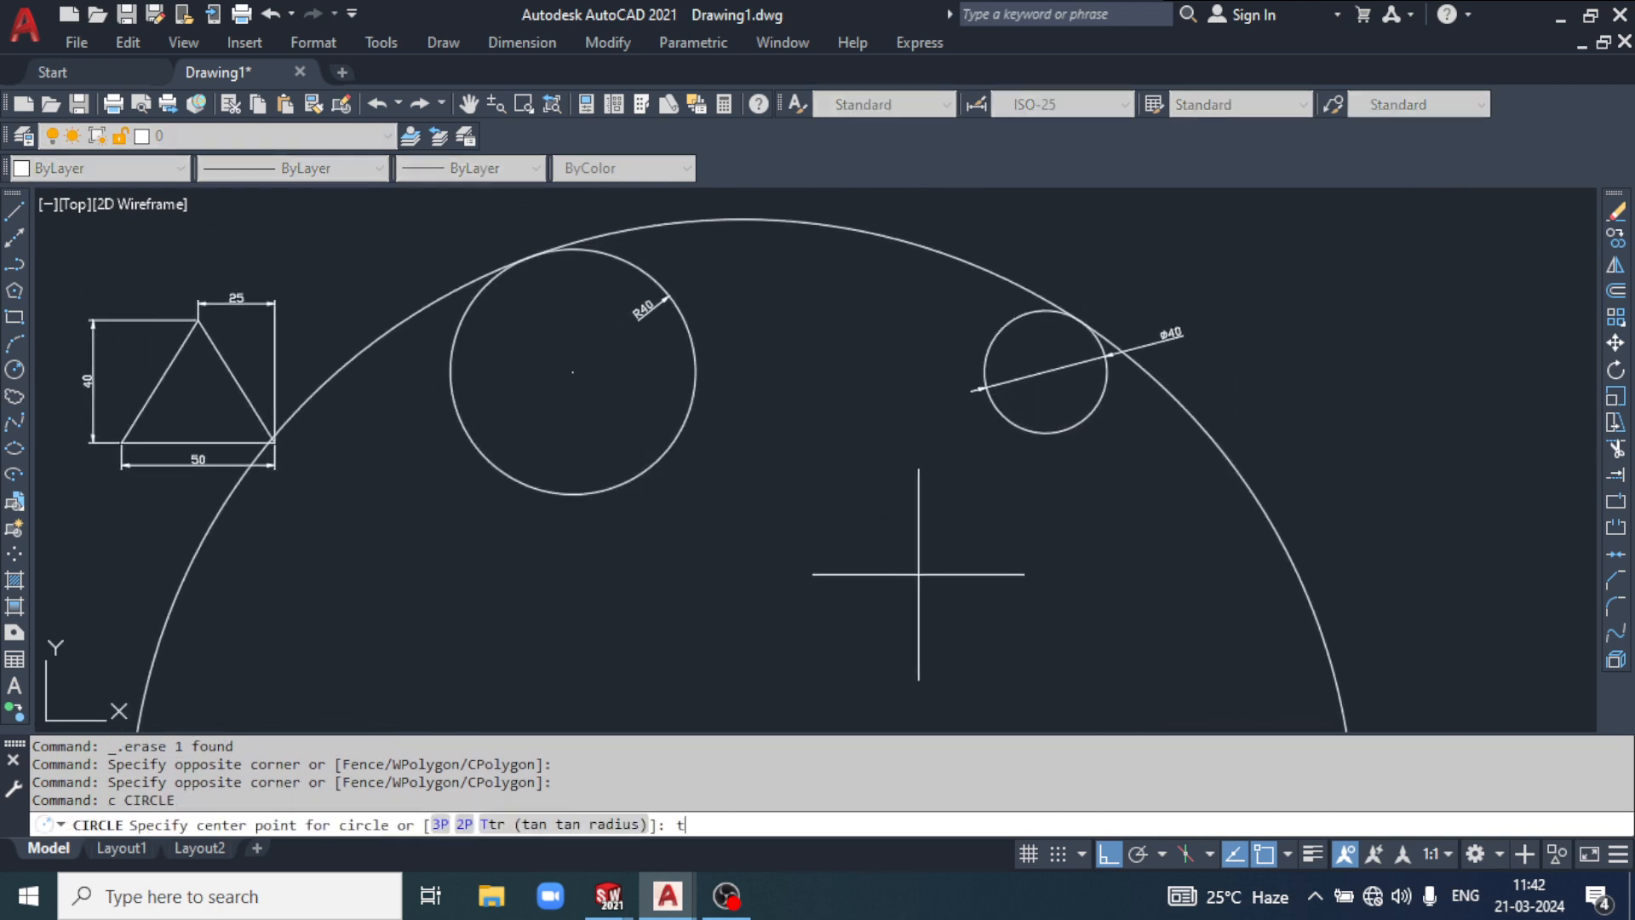
key("Return")
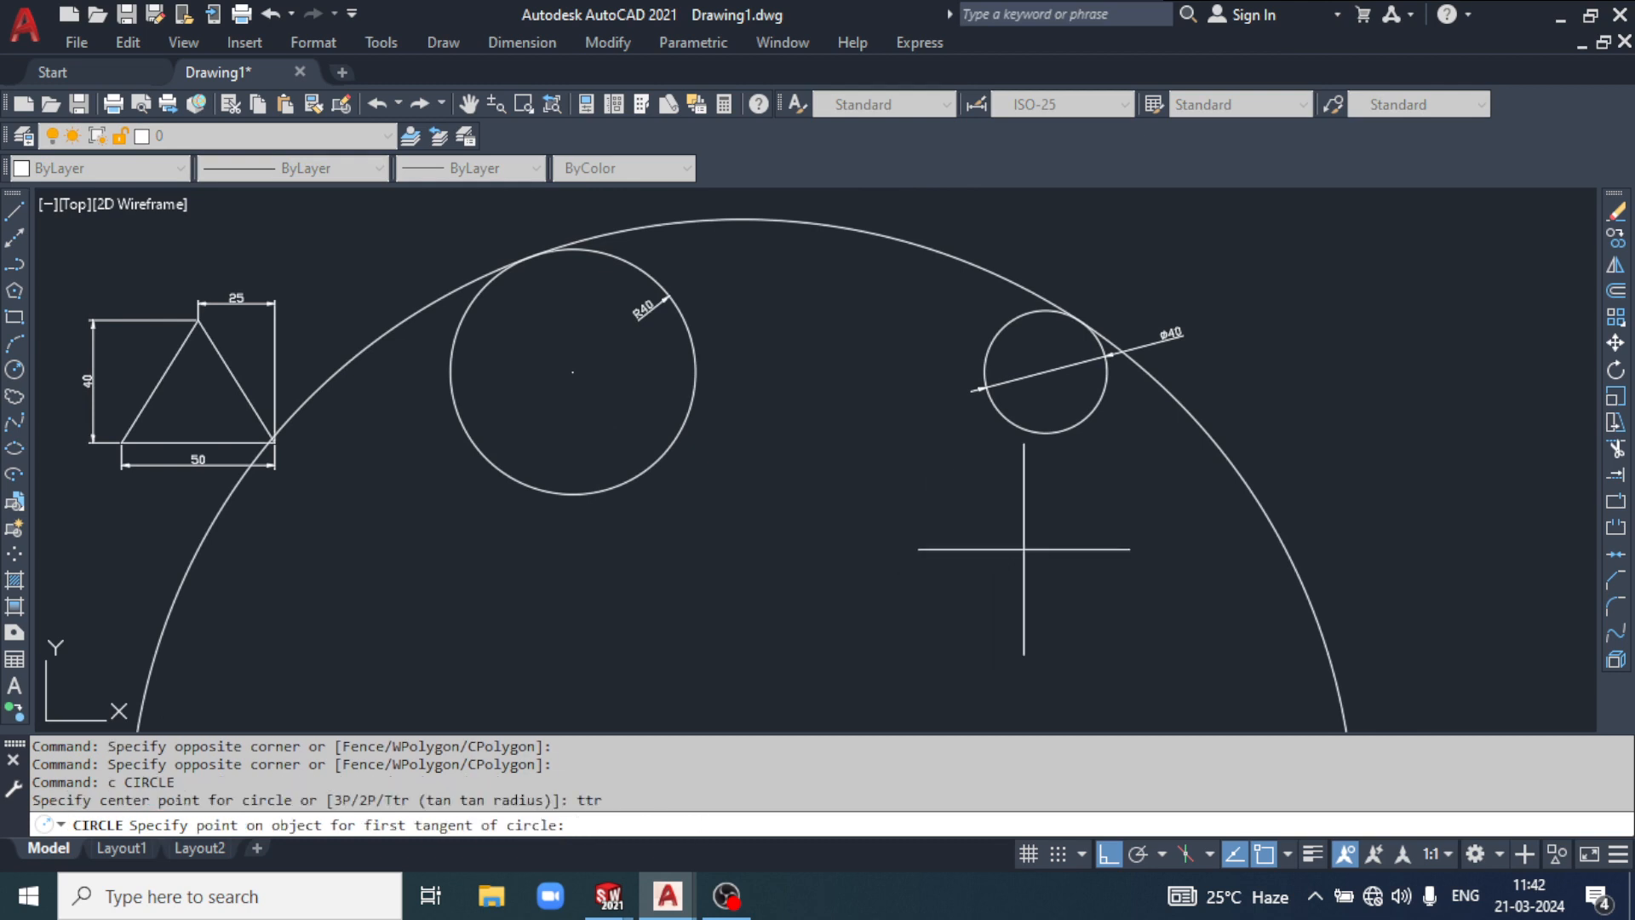
left_click(678, 436)
left_click(992, 400)
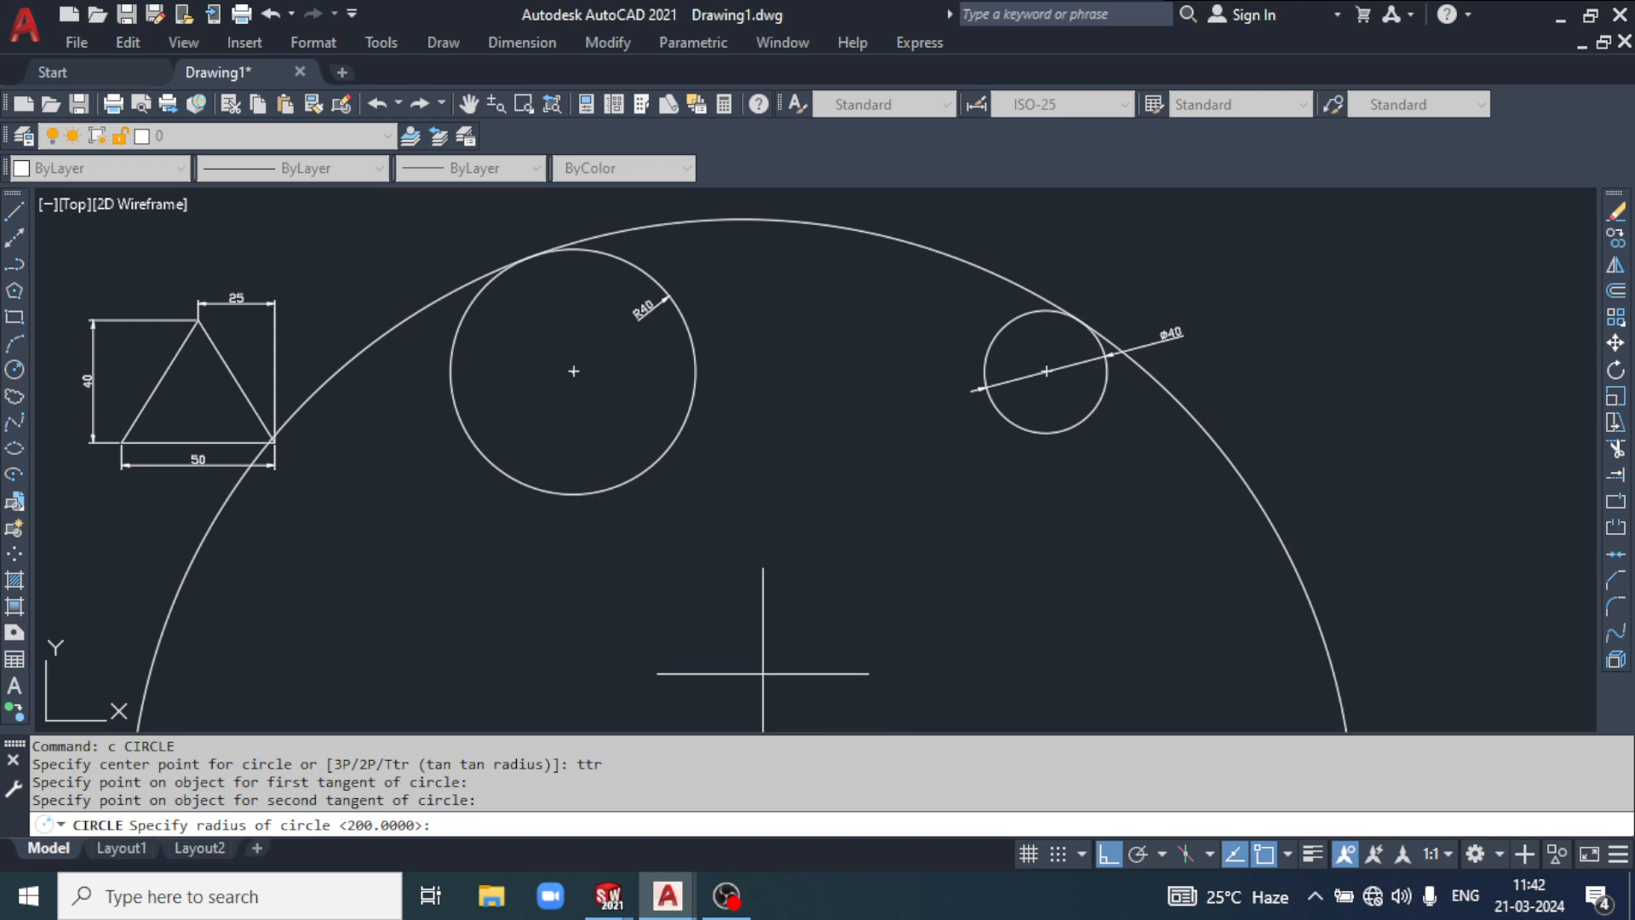
type("100")
key("Return")
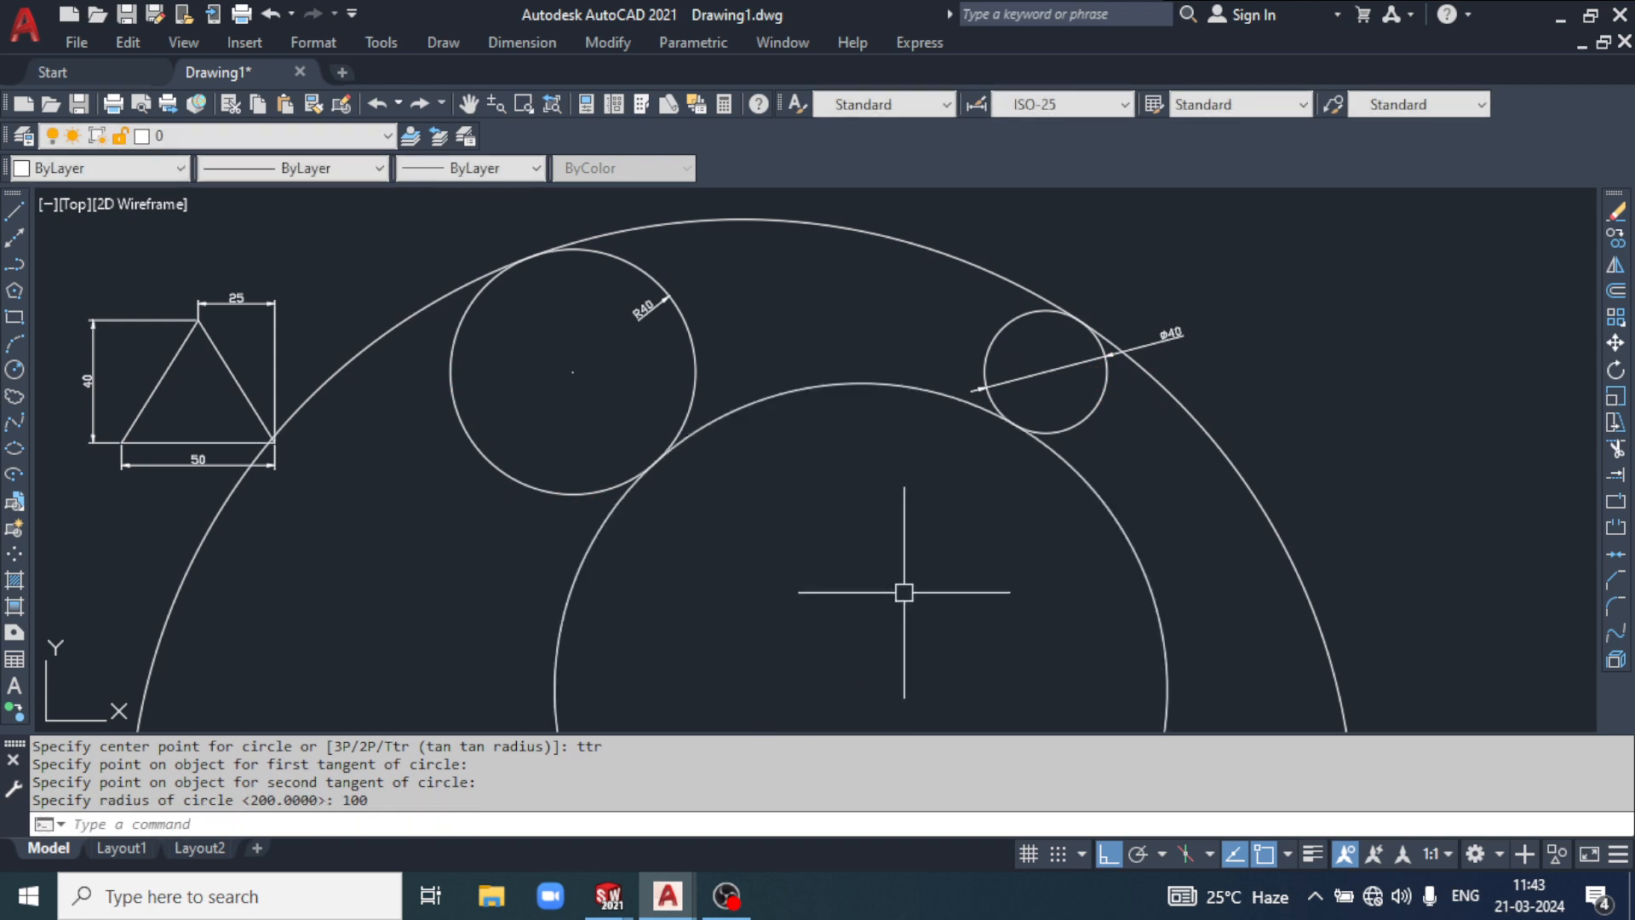
Step: Trim away the lower part of the radius 100 circle, keeping only its arc between the R40 and ø40 circles
scroll(716, 452, "down", 2)
scroll(777, 486, "up", 2)
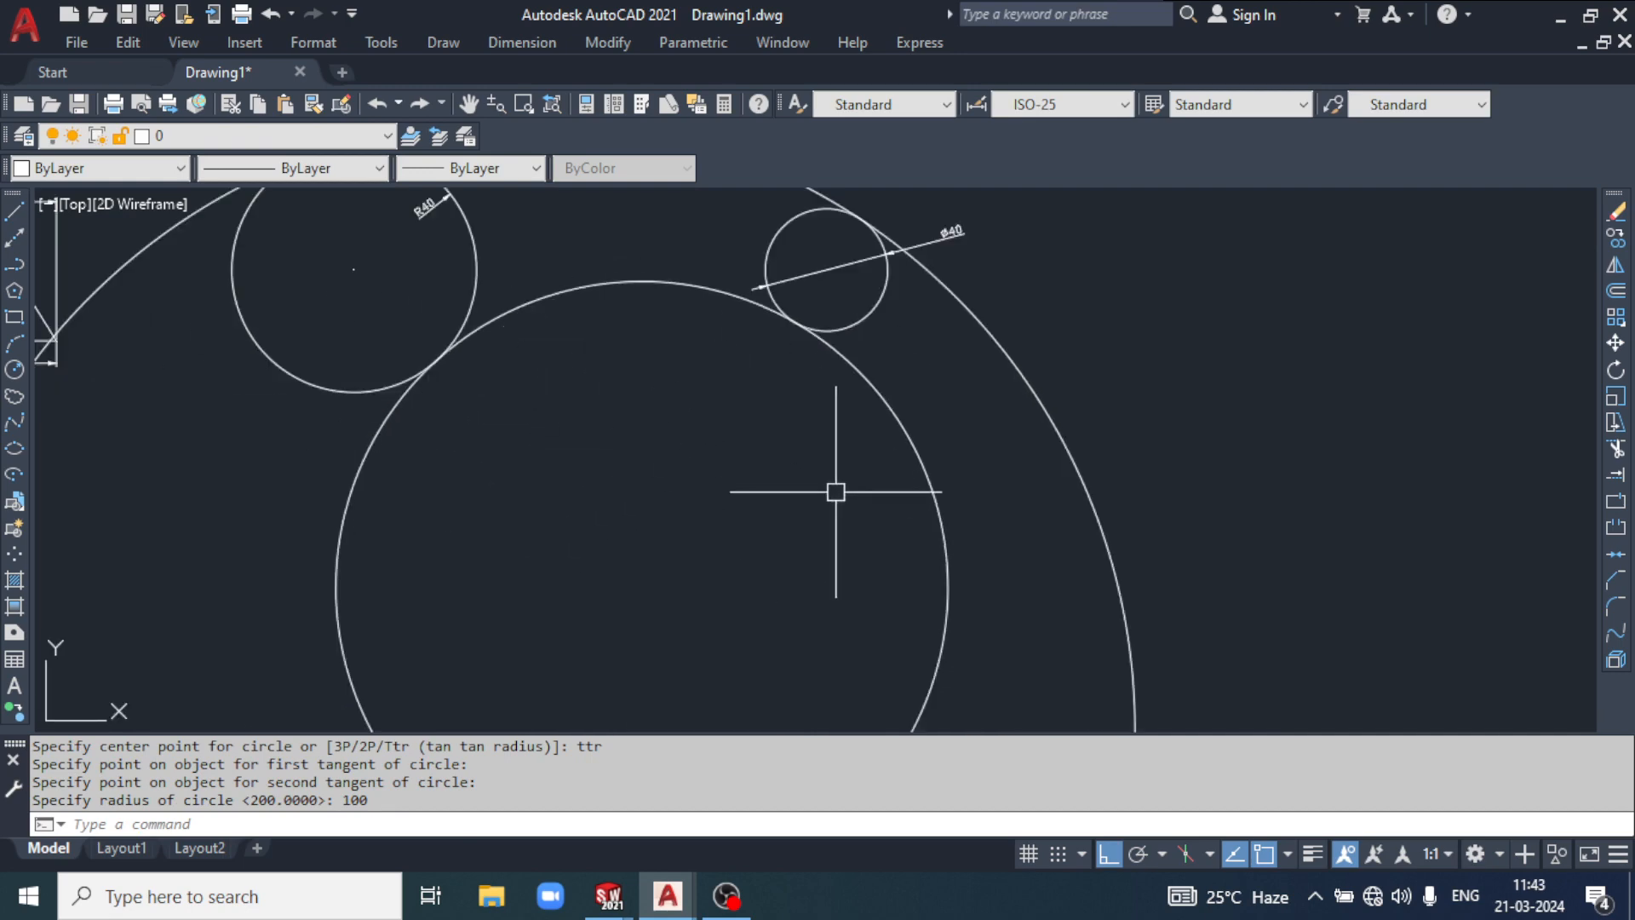
middle_click_drag(956, 500, 992, 569)
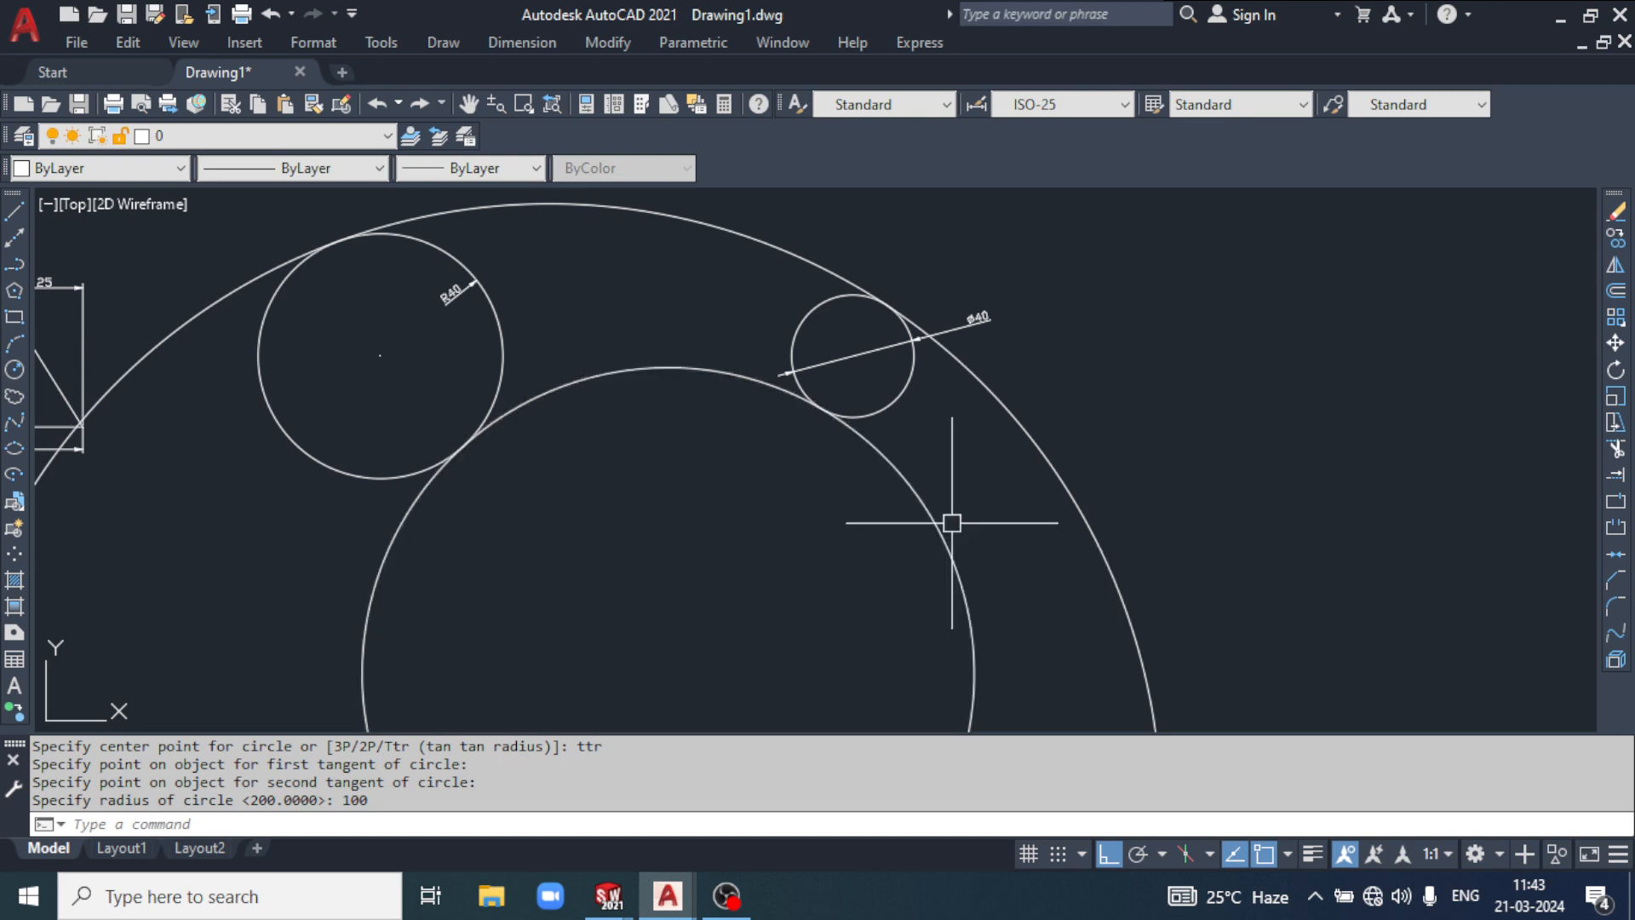
left_click(605, 43)
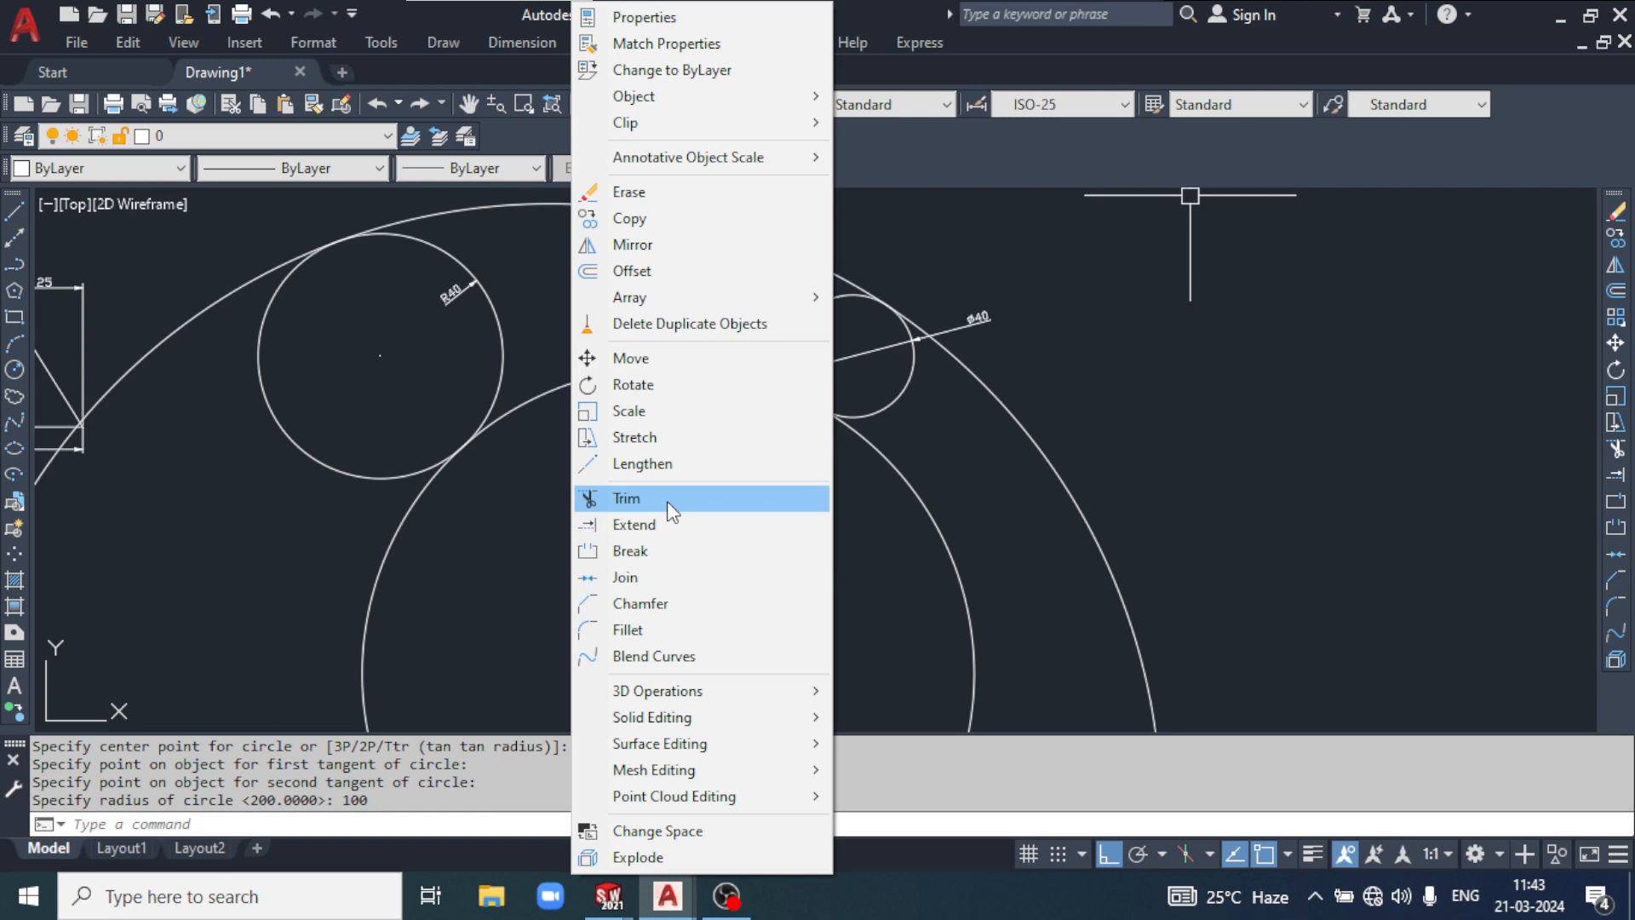
left_click(1306, 474)
type("tr")
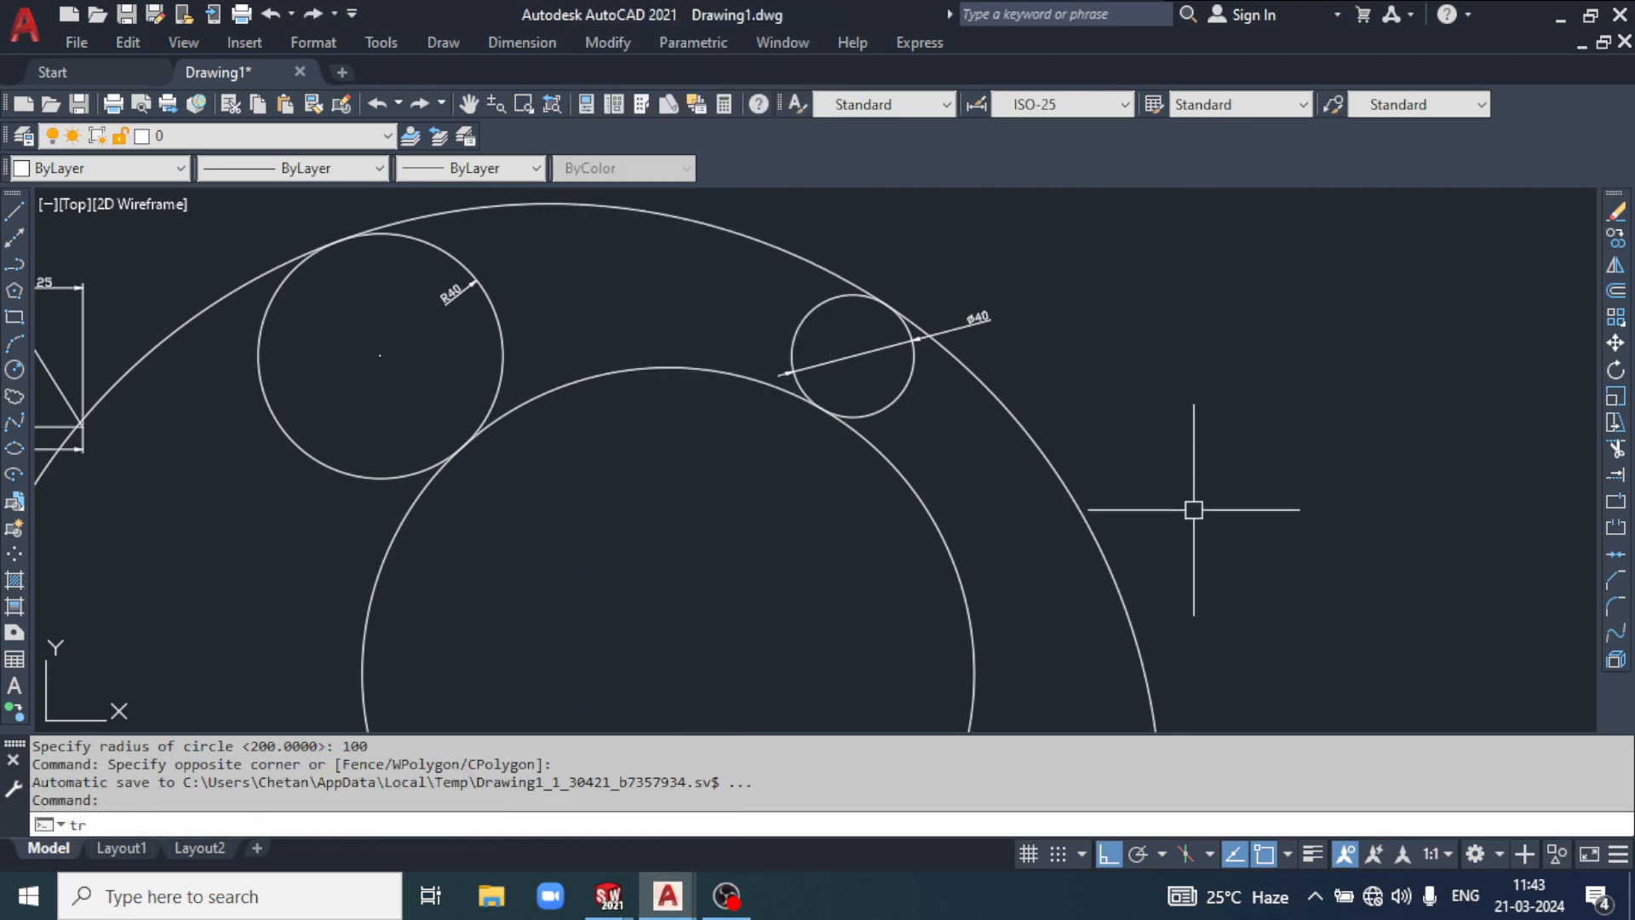
key("Return")
left_click(1193, 520)
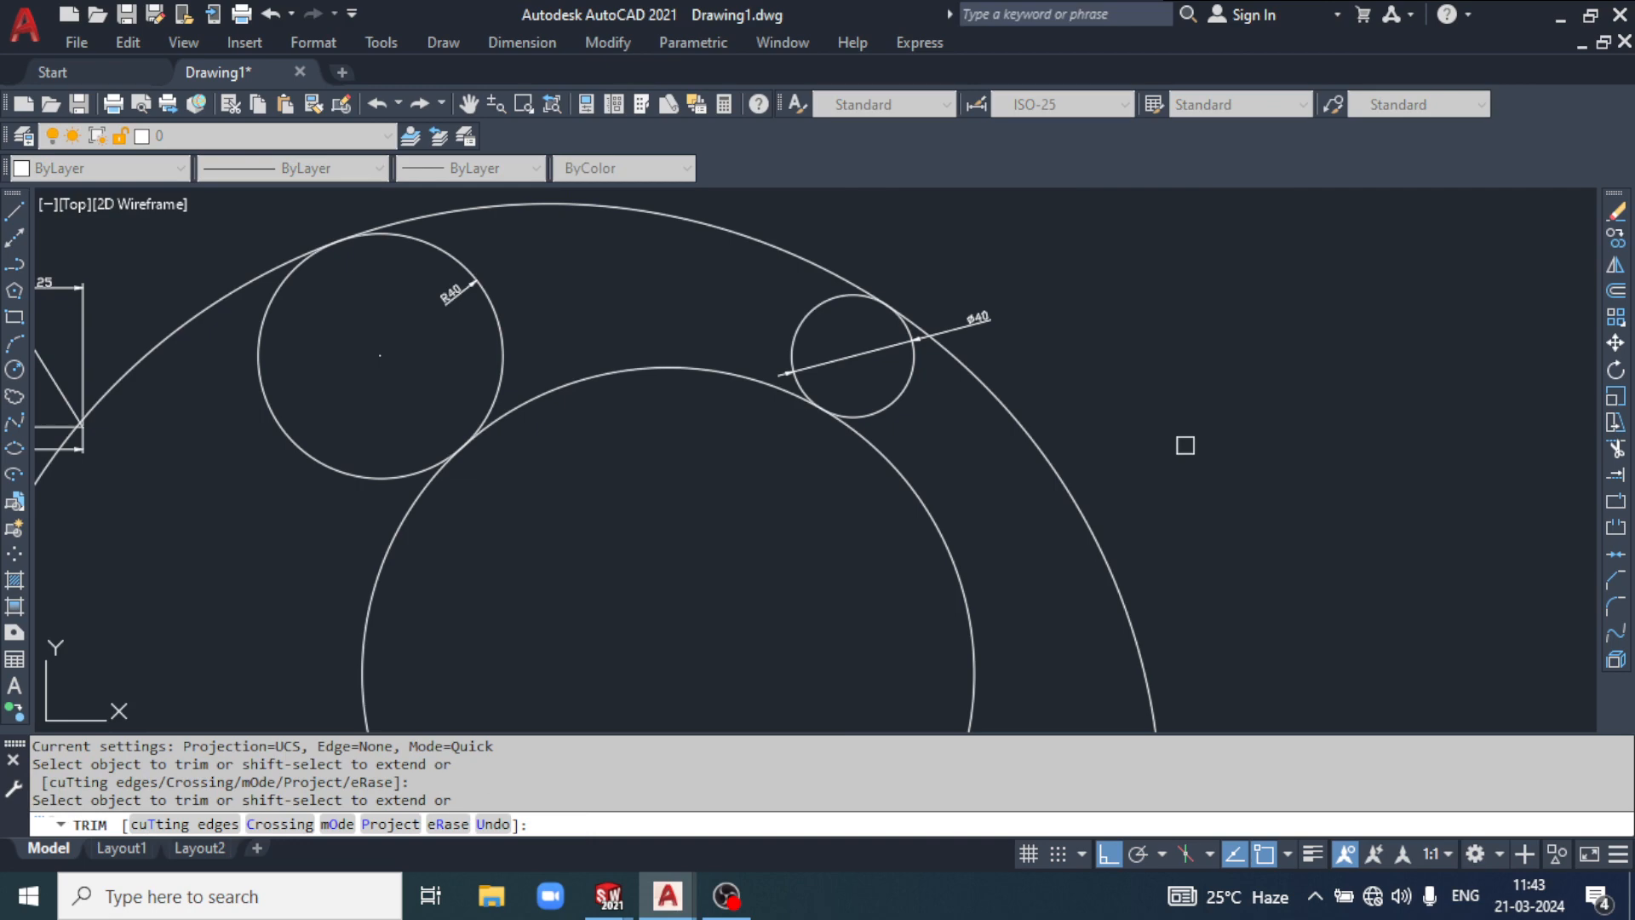
left_click(915, 477)
scroll(941, 478, "down", 2)
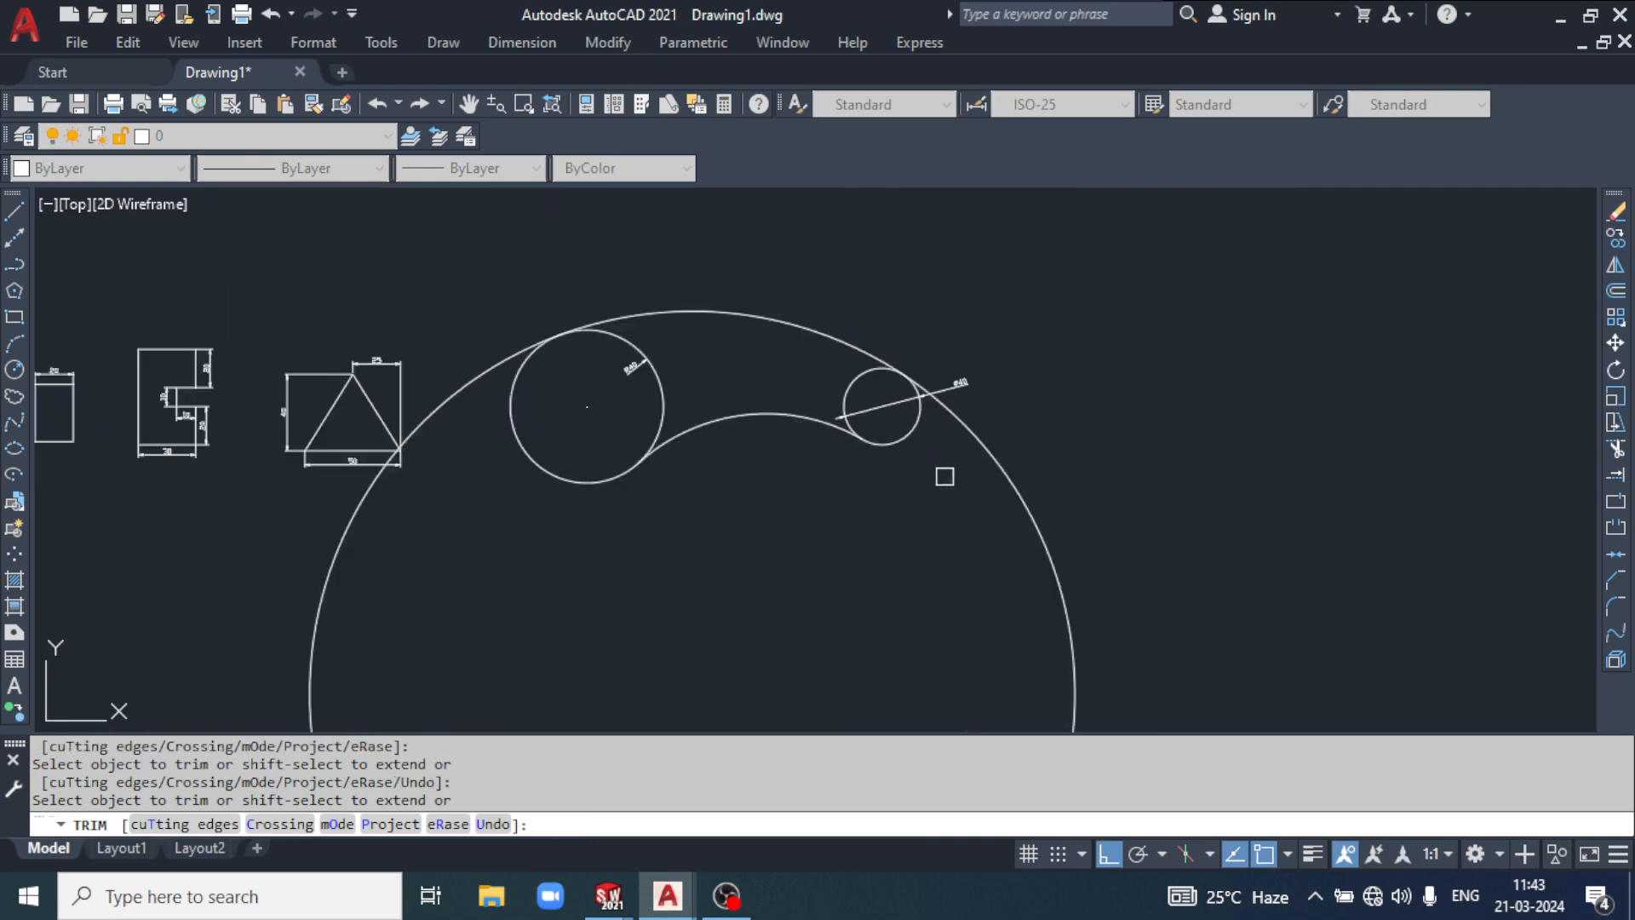
Step: Trim the enclosing radius 200 circle, keeping only its upper arc between the R40 and ø40 circles
middle_click_drag(944, 476, 953, 402)
left_click(992, 384)
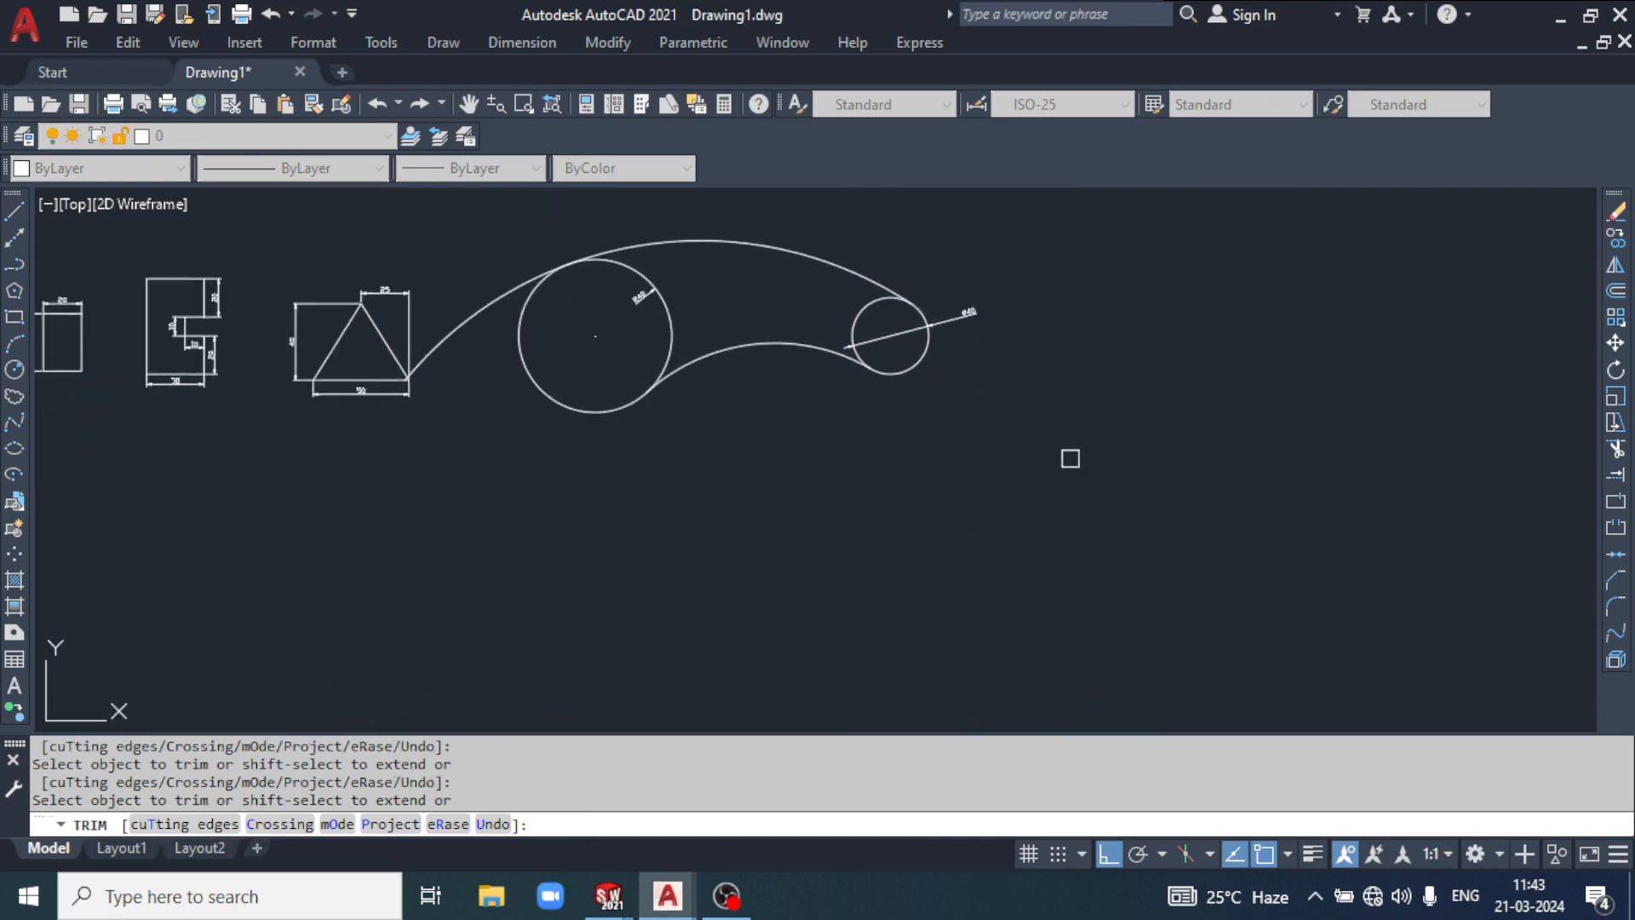
middle_click_drag(894, 465, 902, 477)
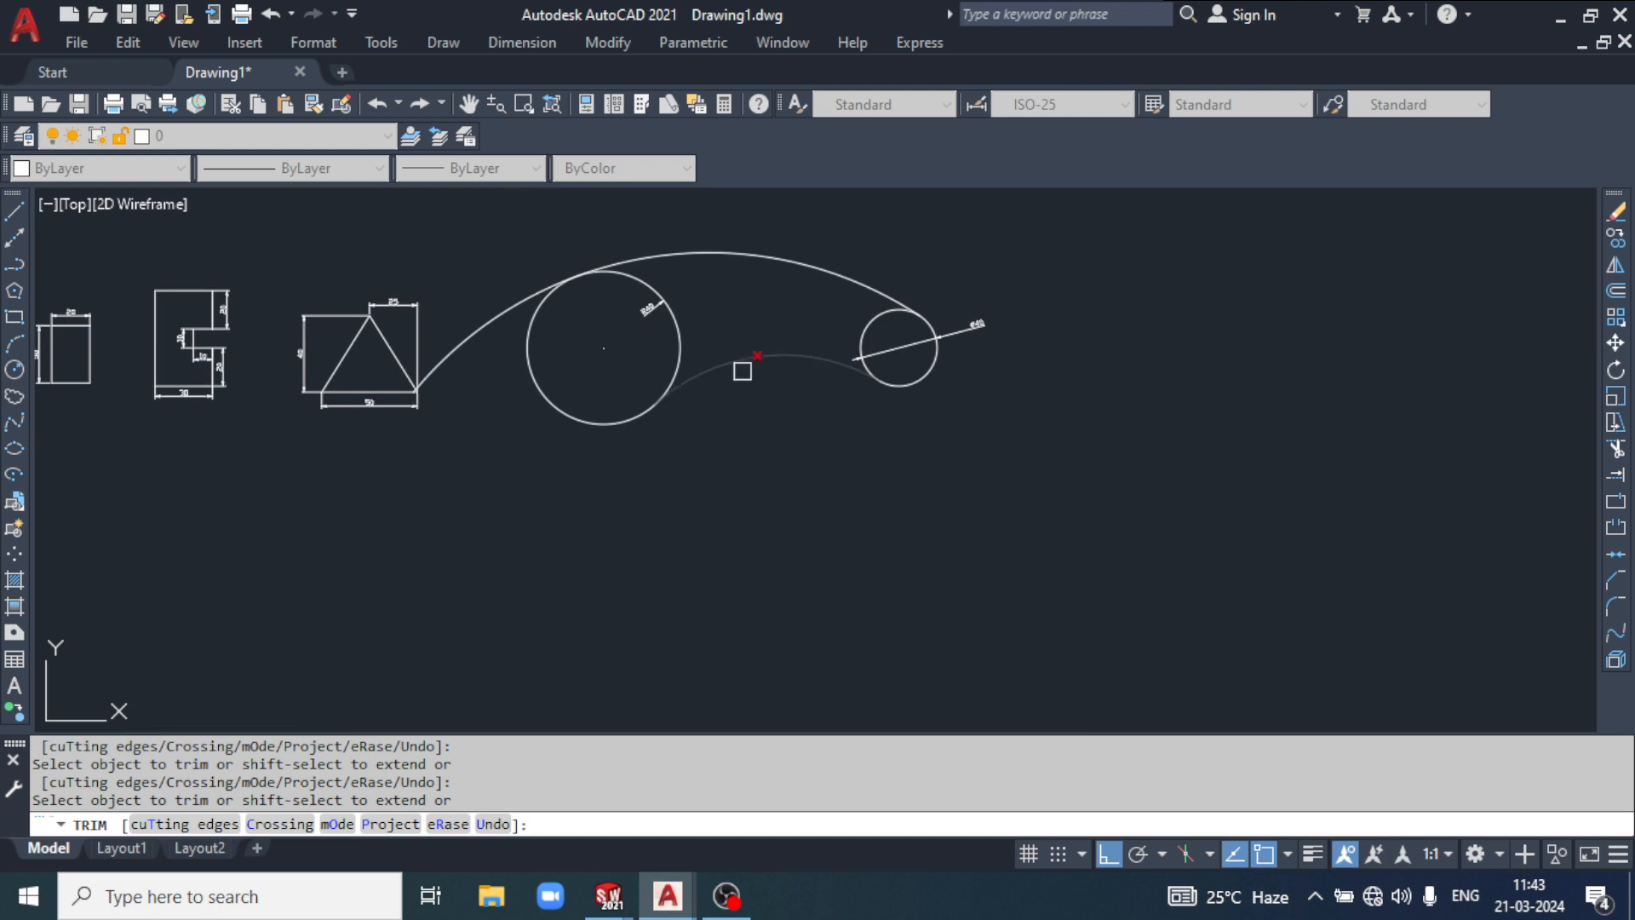
left_click(450, 339)
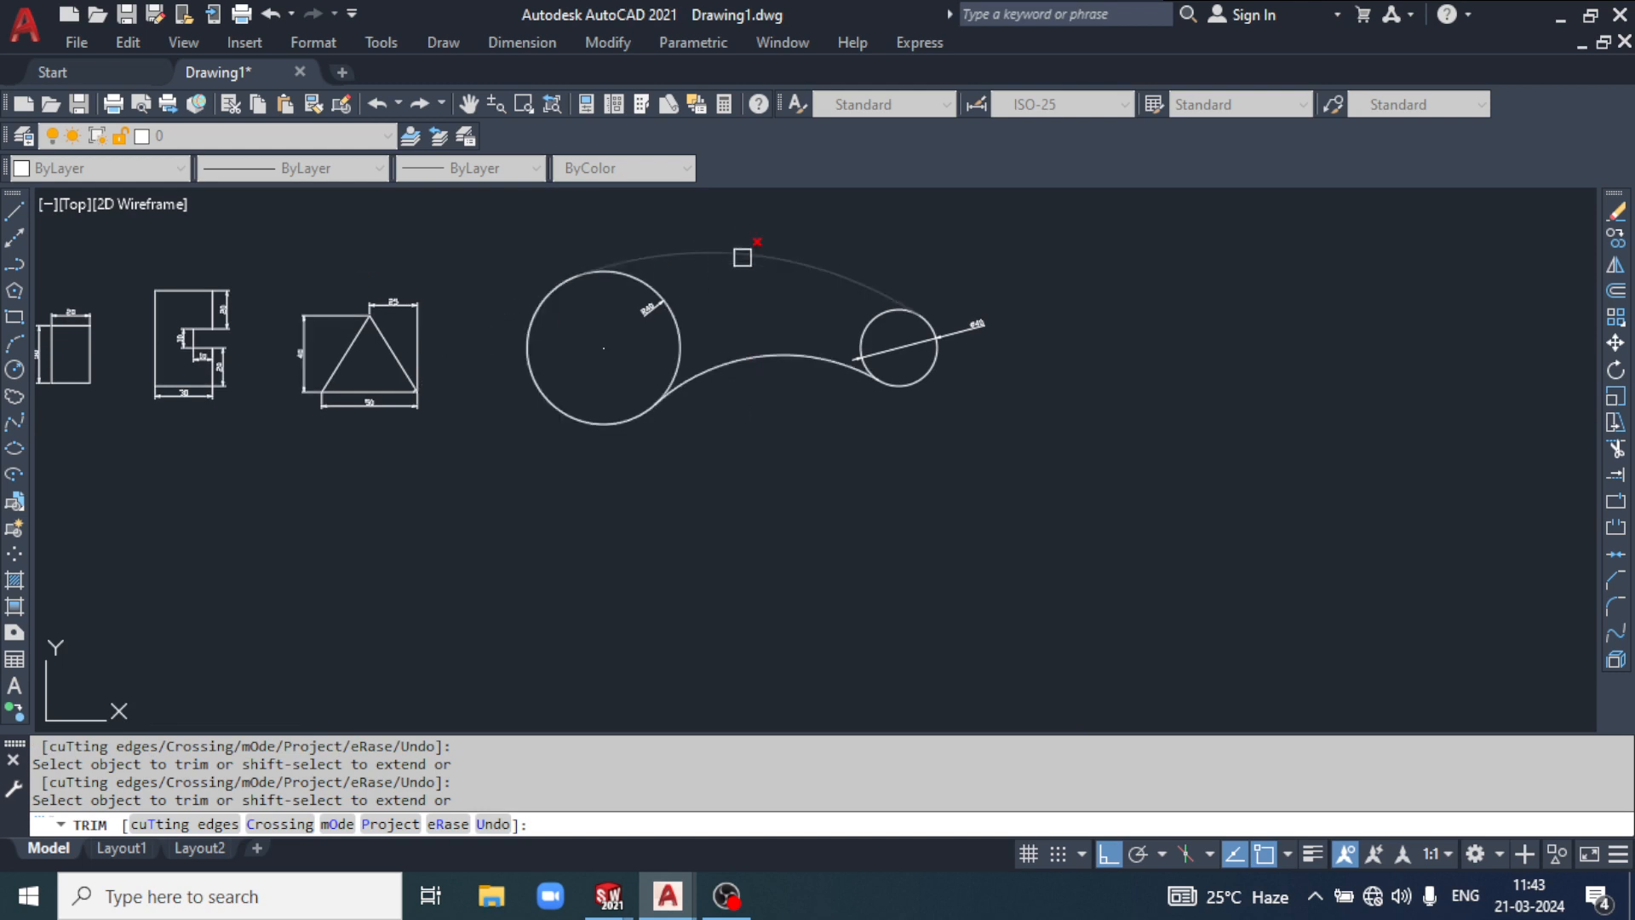
scroll(742, 258, "up", 3)
key("Escape")
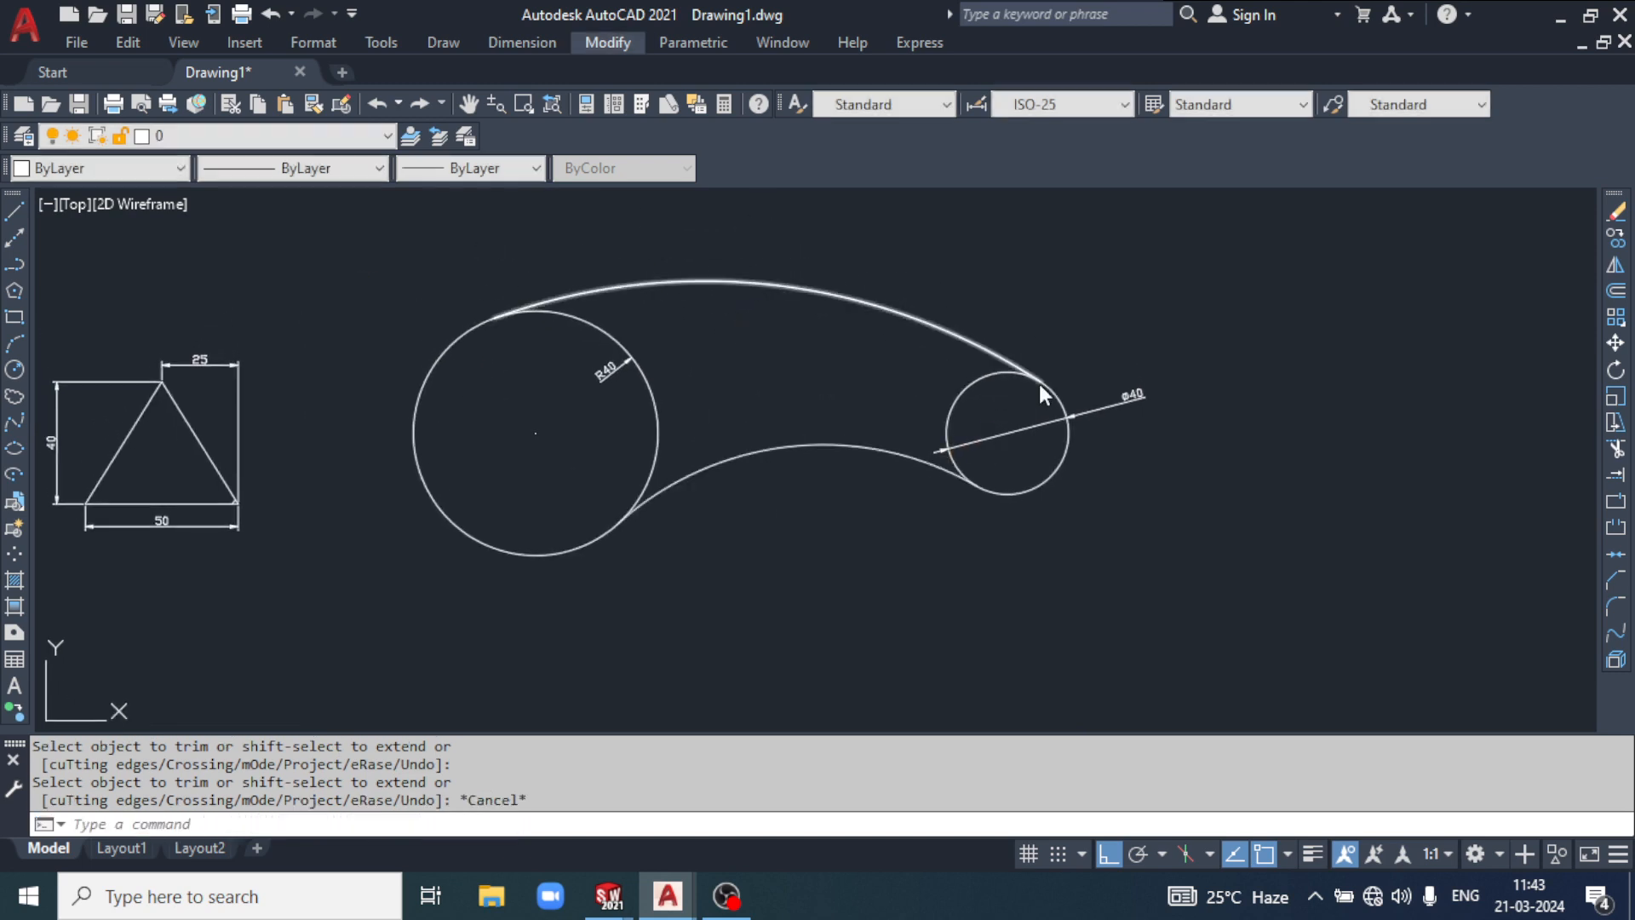
left_click(870, 592)
left_click(722, 642)
middle_click_drag(867, 639, 861, 624)
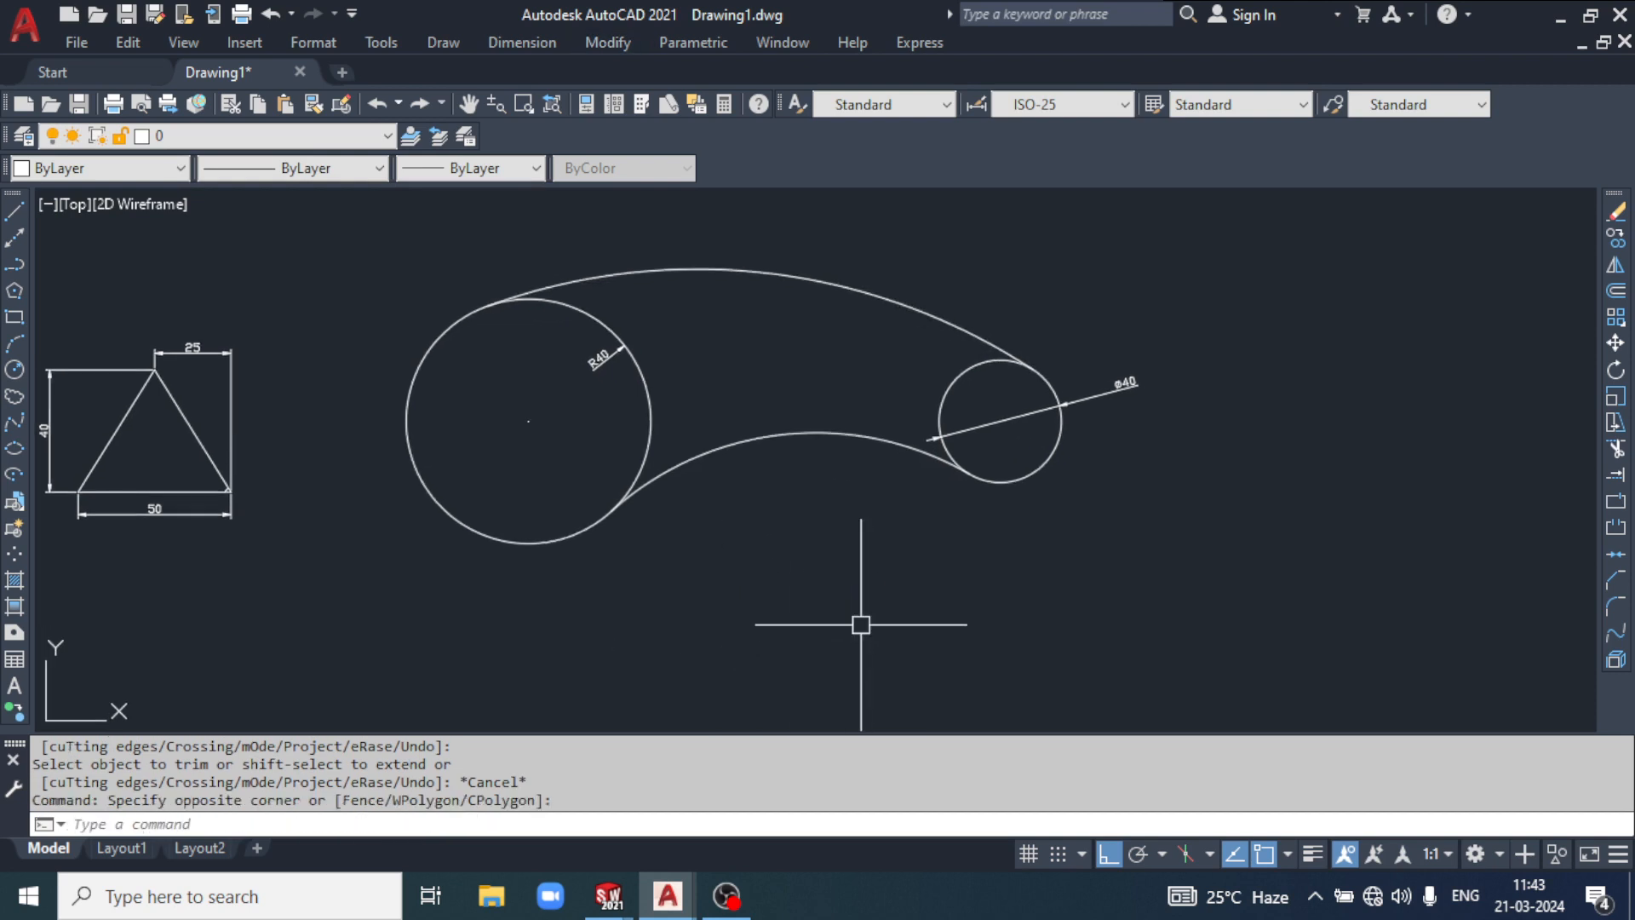
middle_click_drag(815, 606, 826, 647)
mouse_move(851, 564)
middle_mouse_down()
mouse_move(832, 578)
mouse_move(866, 567)
middle_mouse_up()
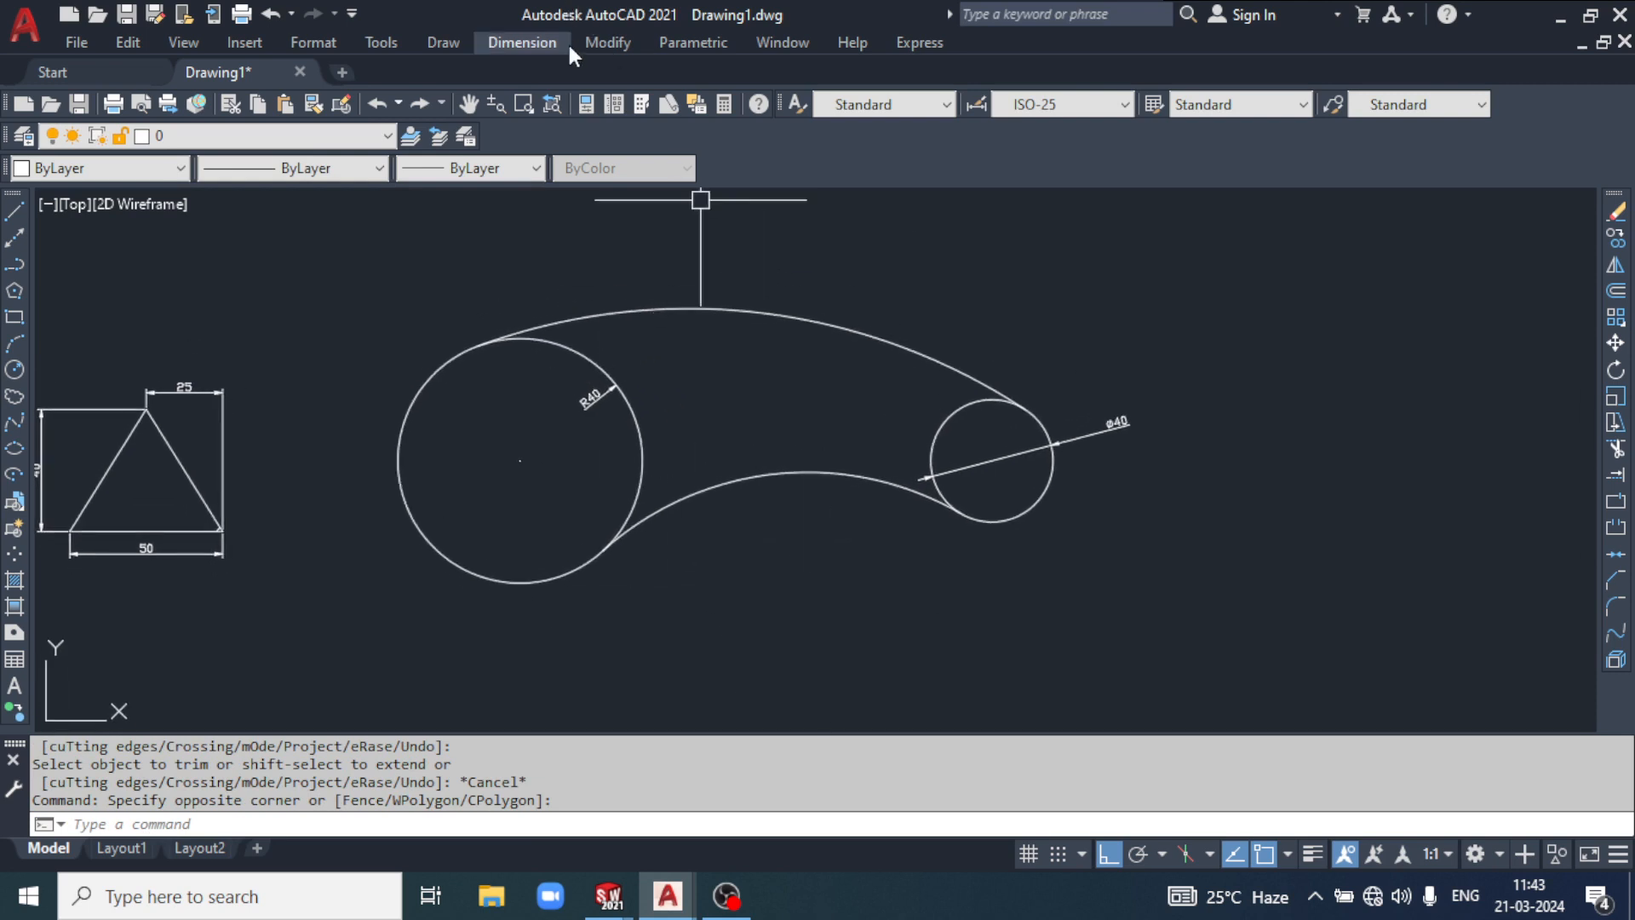
Step: Add a horizontal linear dimension between the centers of the R40 and ø40 circles, placed below the profile
left_click(540, 44)
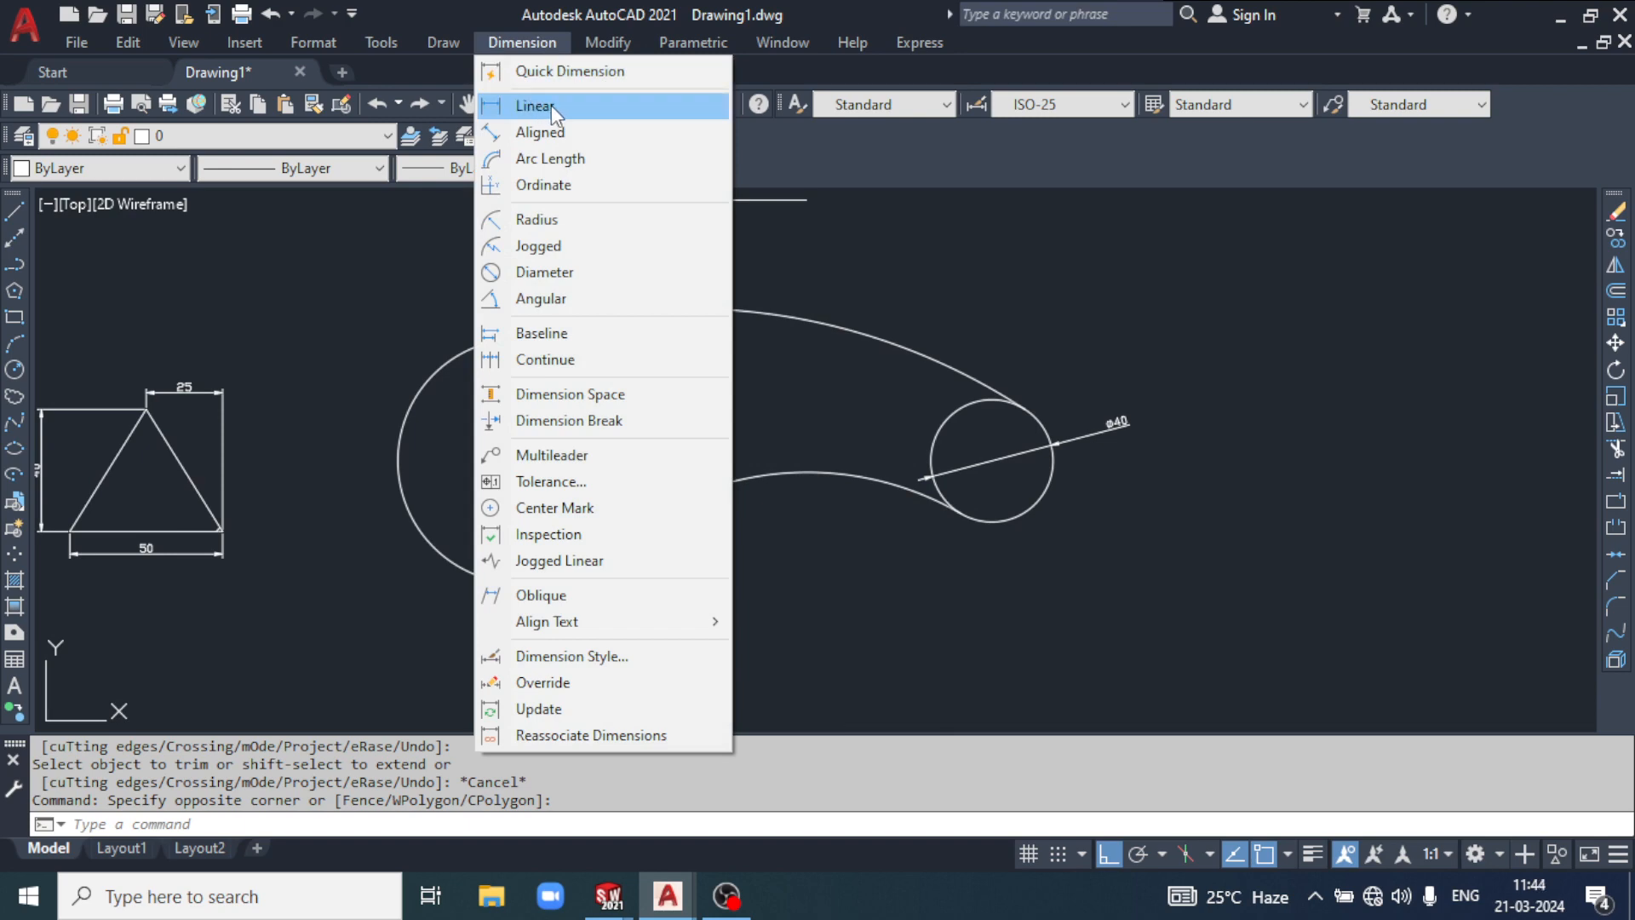
left_click(551, 104)
left_click(520, 460)
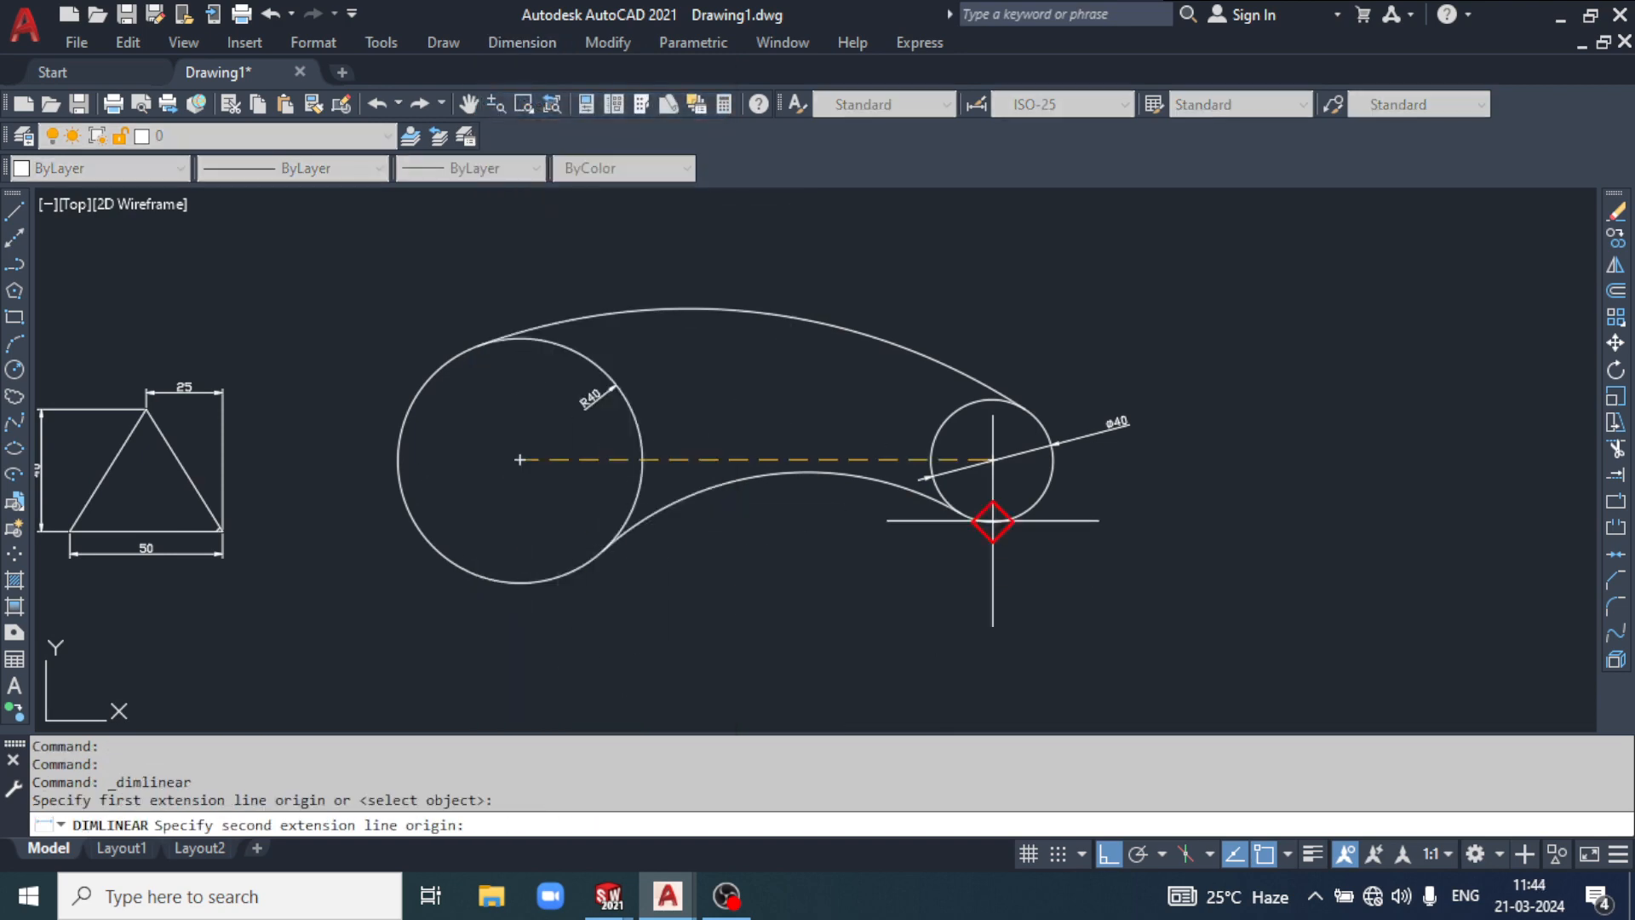
left_click(991, 460)
left_click(795, 672)
scroll(795, 672, "up", 2)
middle_click_drag(836, 653, 941, 608)
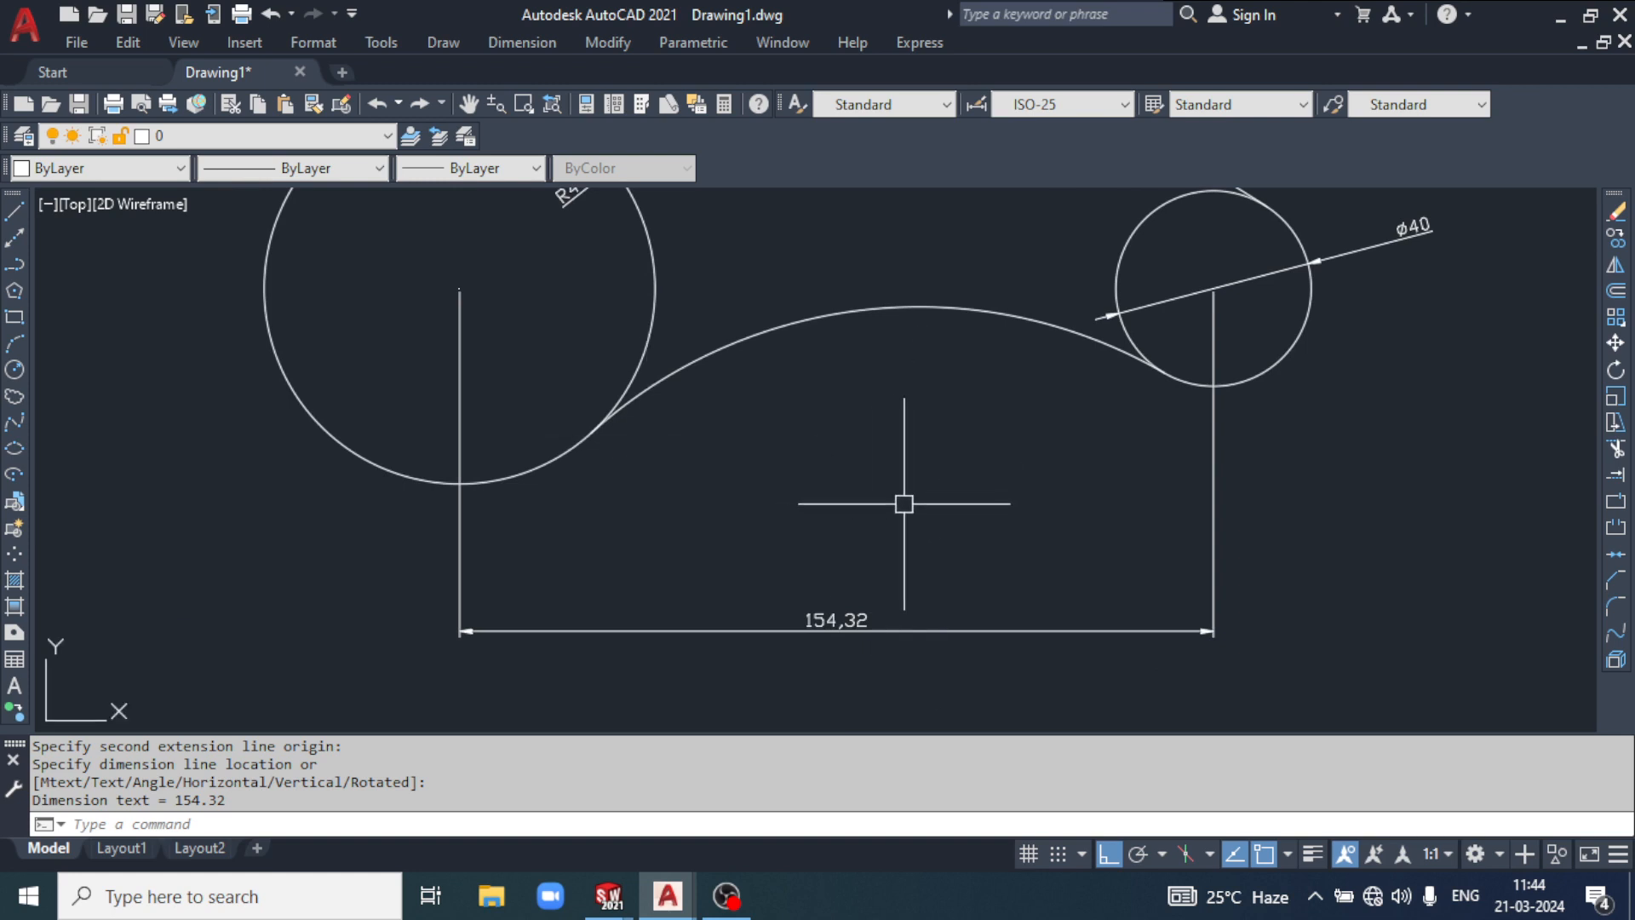
Step: Add a radius dimension to the lower connecting arc, with its text placed just below the arc
mouse_move(902, 500)
middle_mouse_down()
mouse_move(872, 529)
mouse_move(901, 484)
mouse_move(854, 520)
middle_mouse_up()
scroll(839, 460, "down", 1)
middle_click_drag(840, 461, 839, 510)
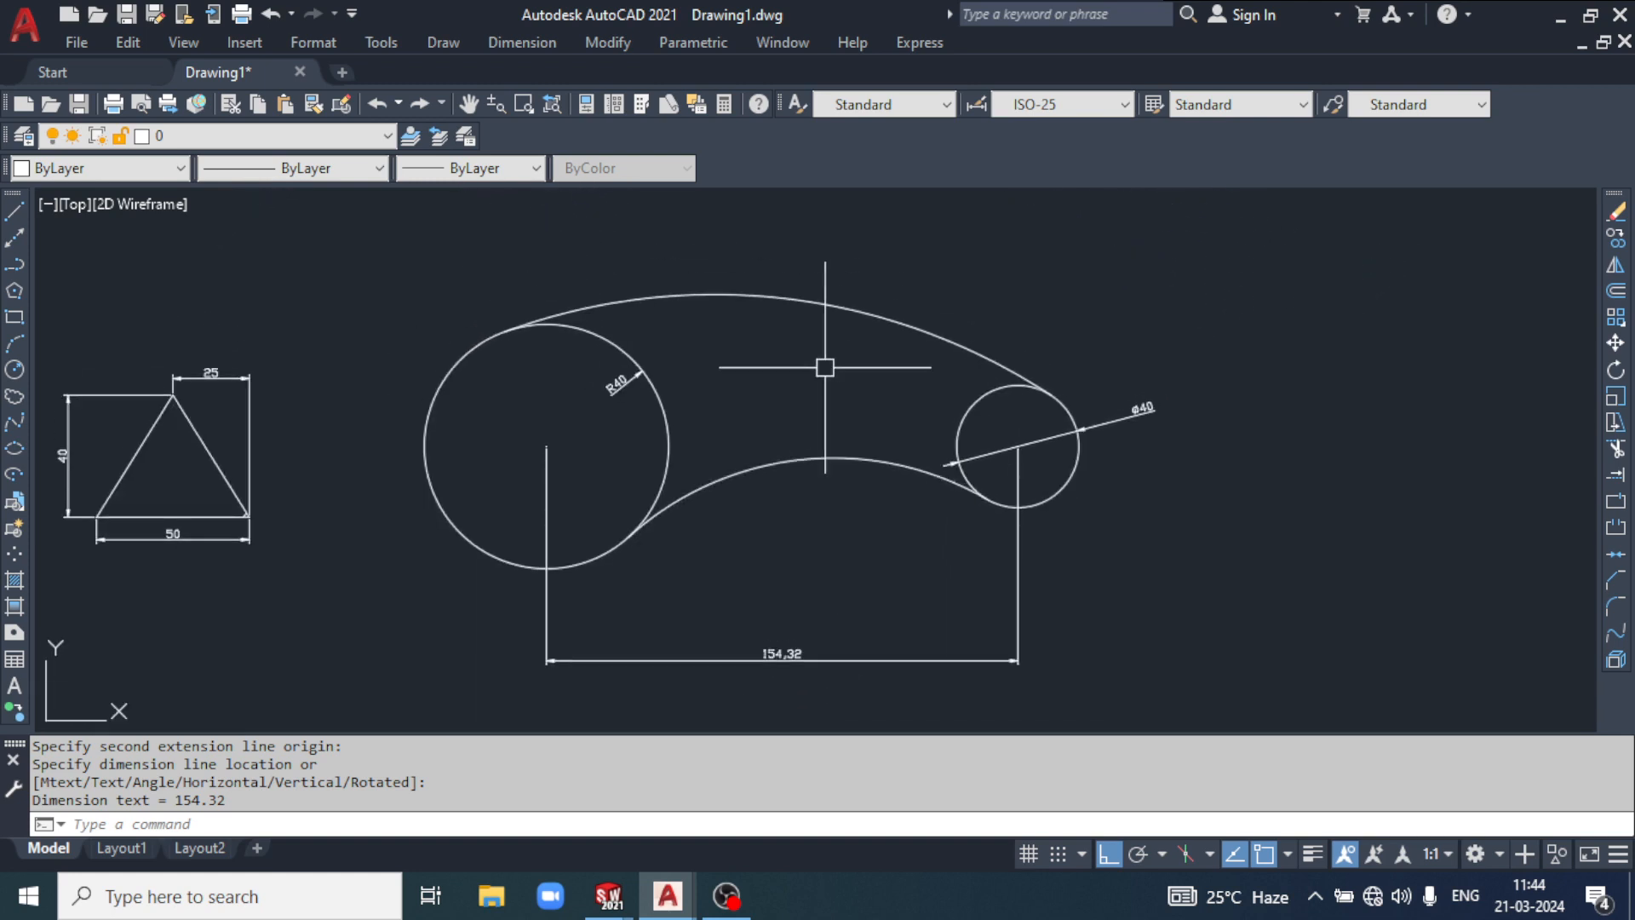
middle_click_drag(870, 404, 874, 411)
left_click(542, 41)
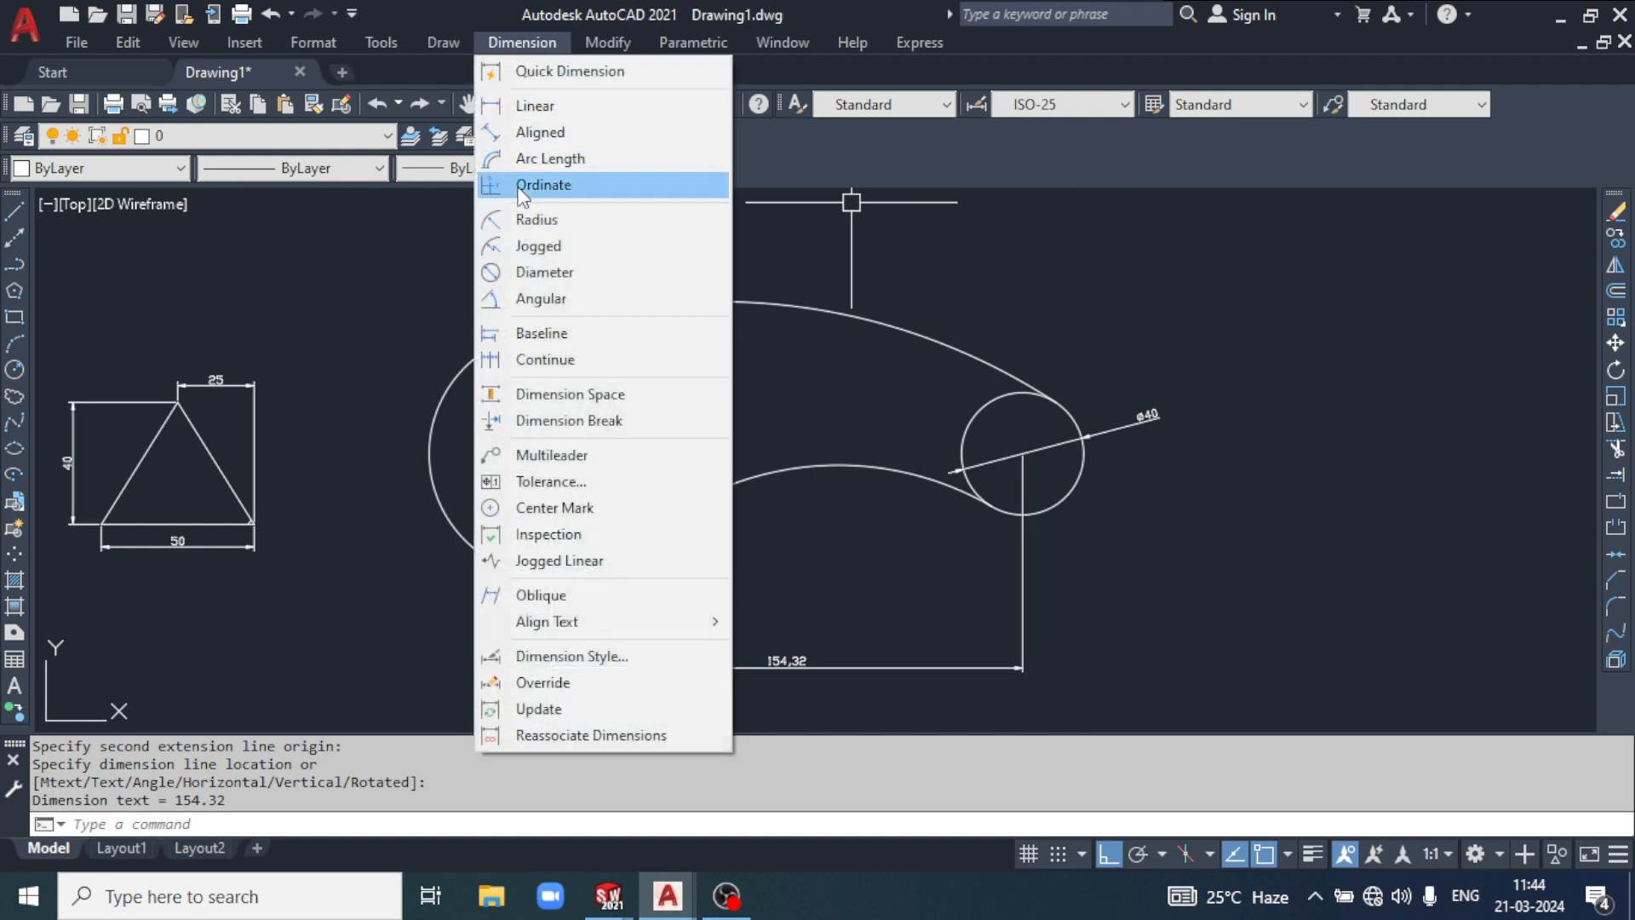
left_click(582, 223)
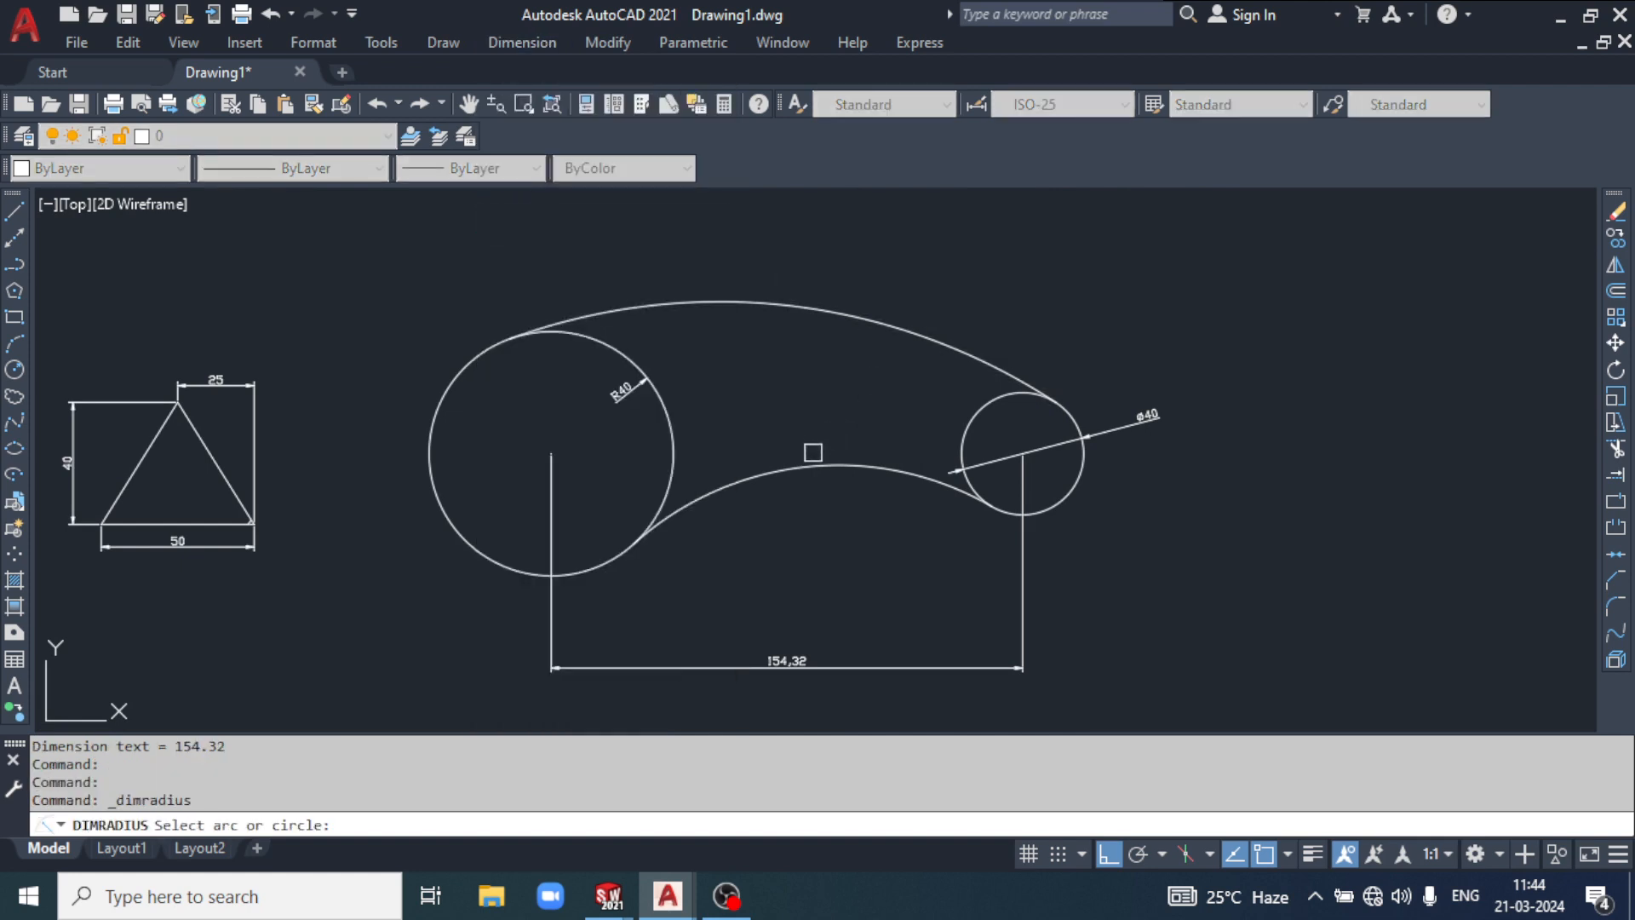
left_click(811, 467)
left_click(829, 521)
scroll(879, 518, "up", 2)
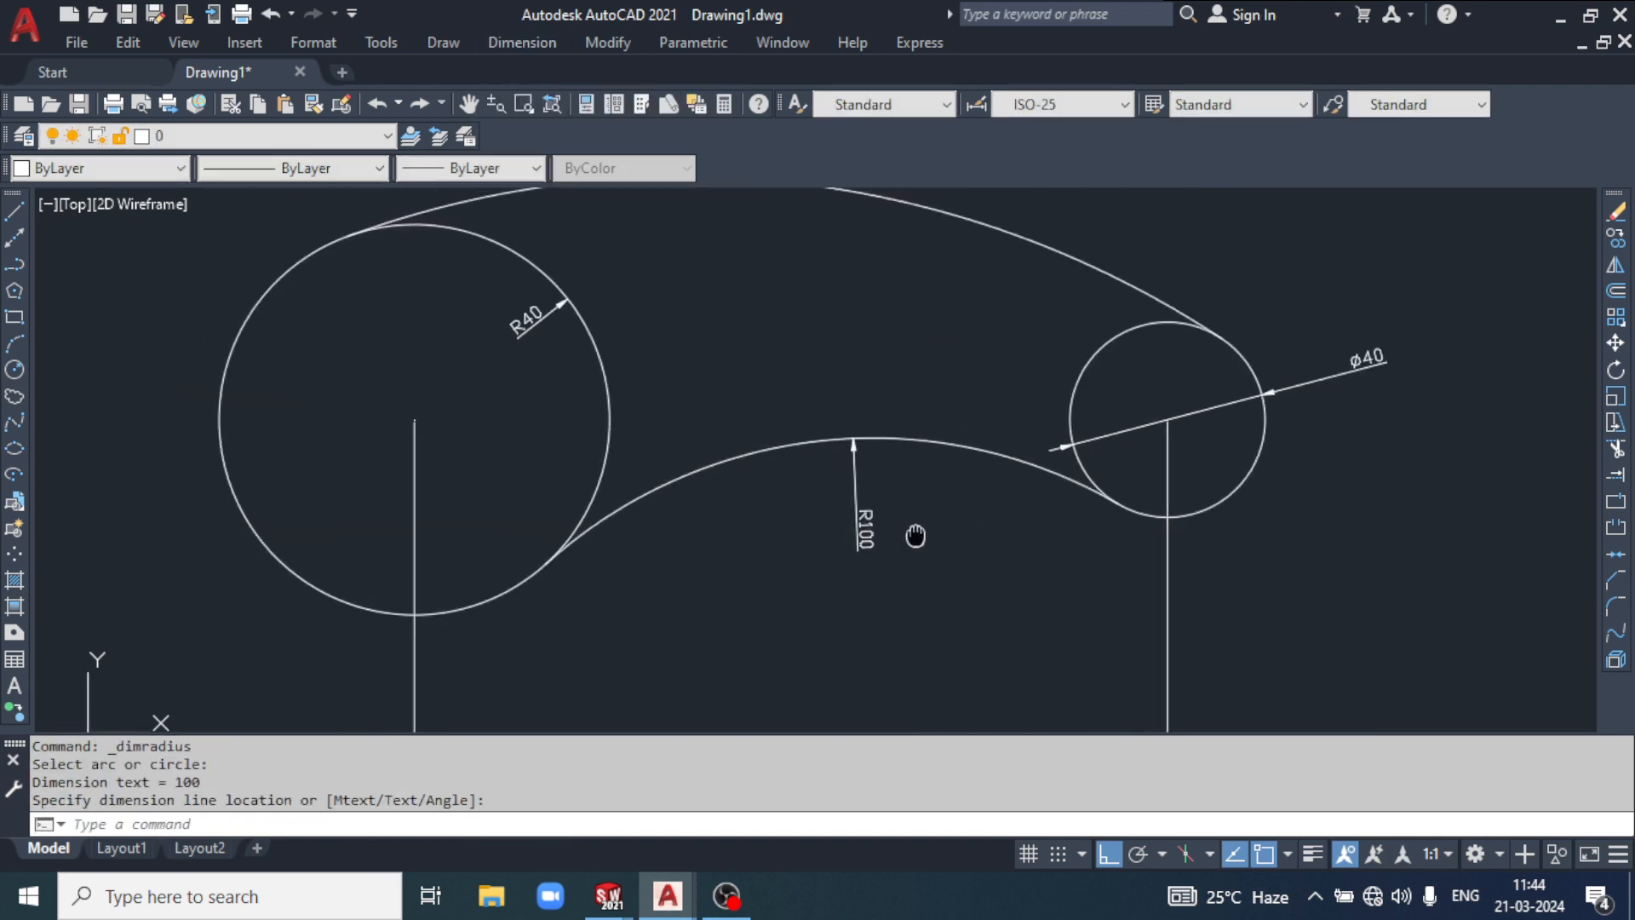
Step: Add a radius dimension to the upper connecting arc, with its text placed inside the profile
key("Return")
scroll(915, 345, "up", 1)
left_click(901, 306)
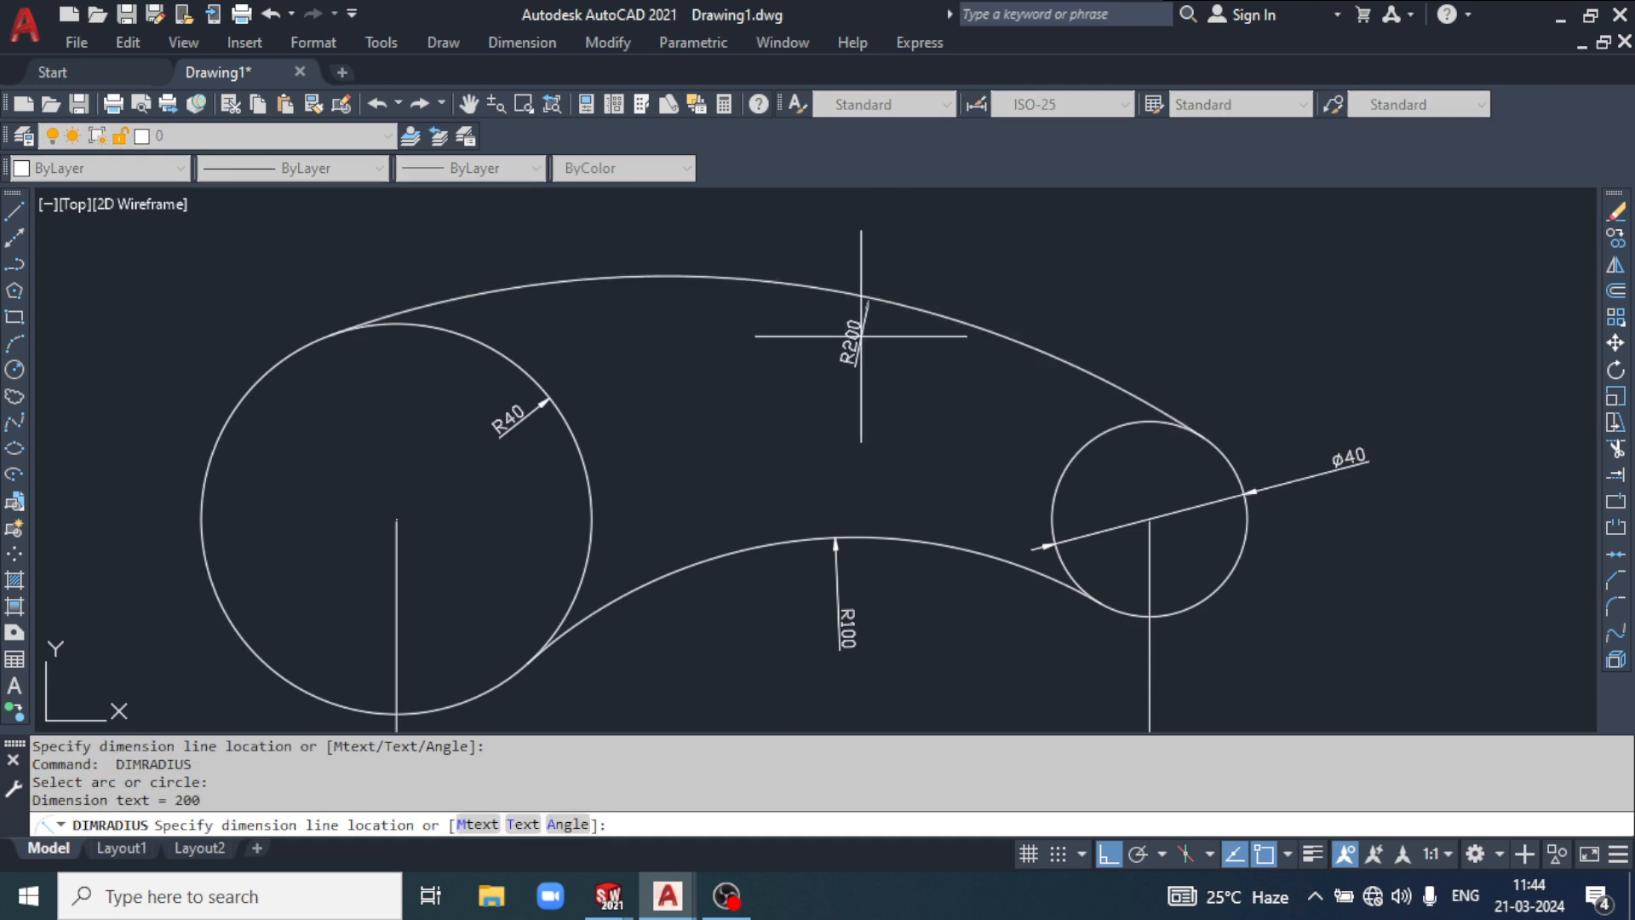
left_click(863, 352)
scroll(959, 384, "down", 3)
scroll(936, 380, "down", 2)
scroll(949, 427, "up", 4)
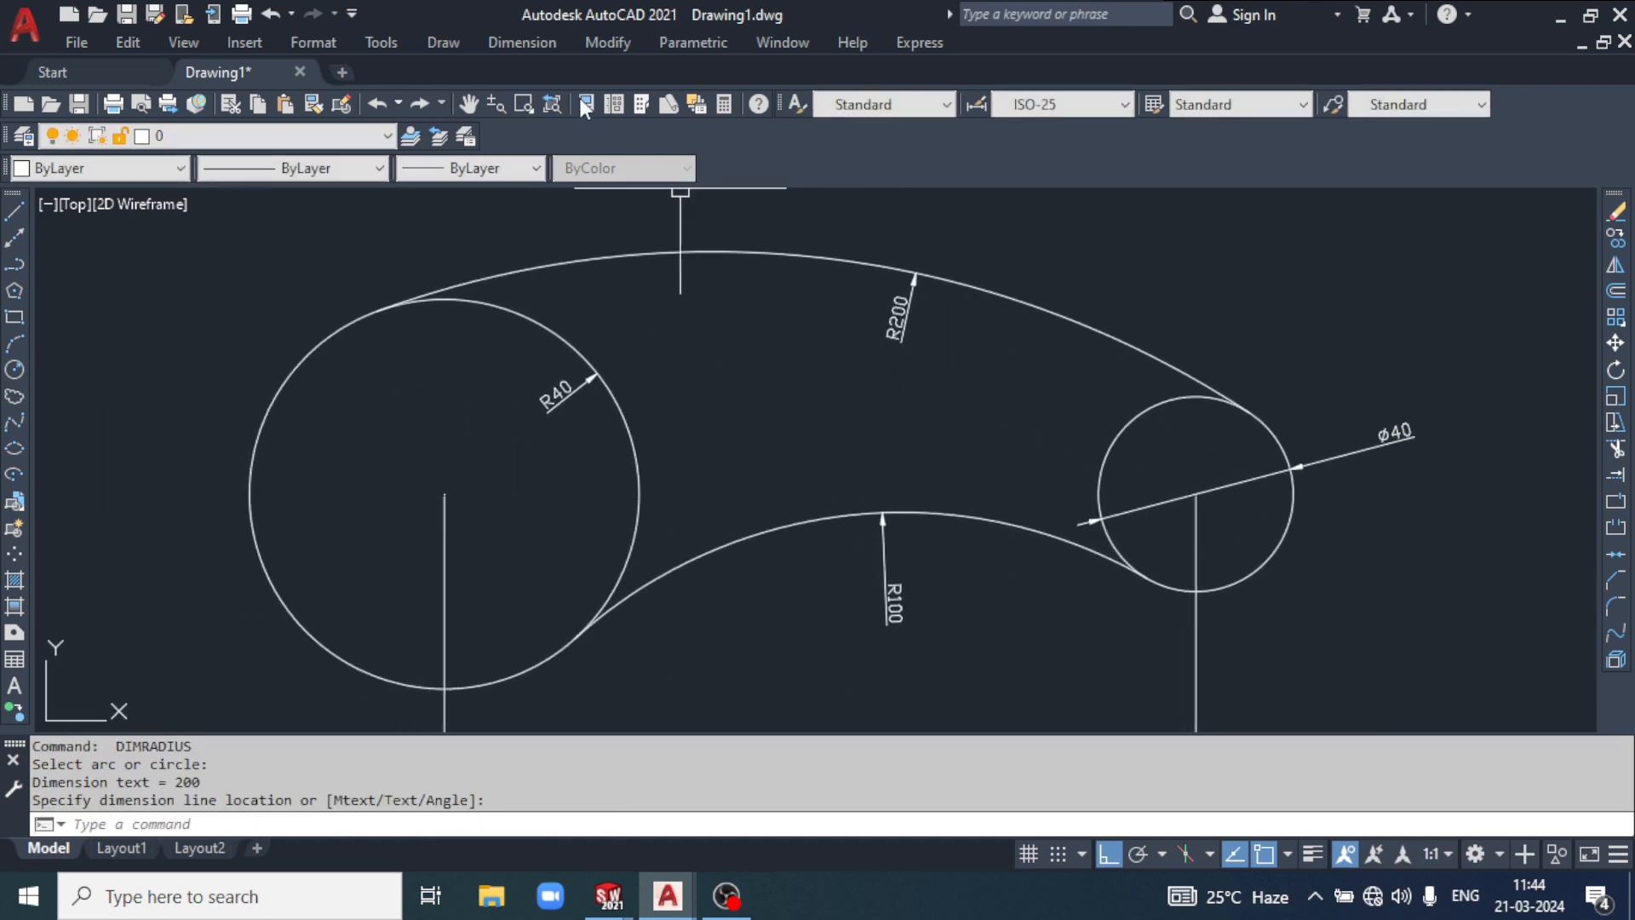
left_click(526, 43)
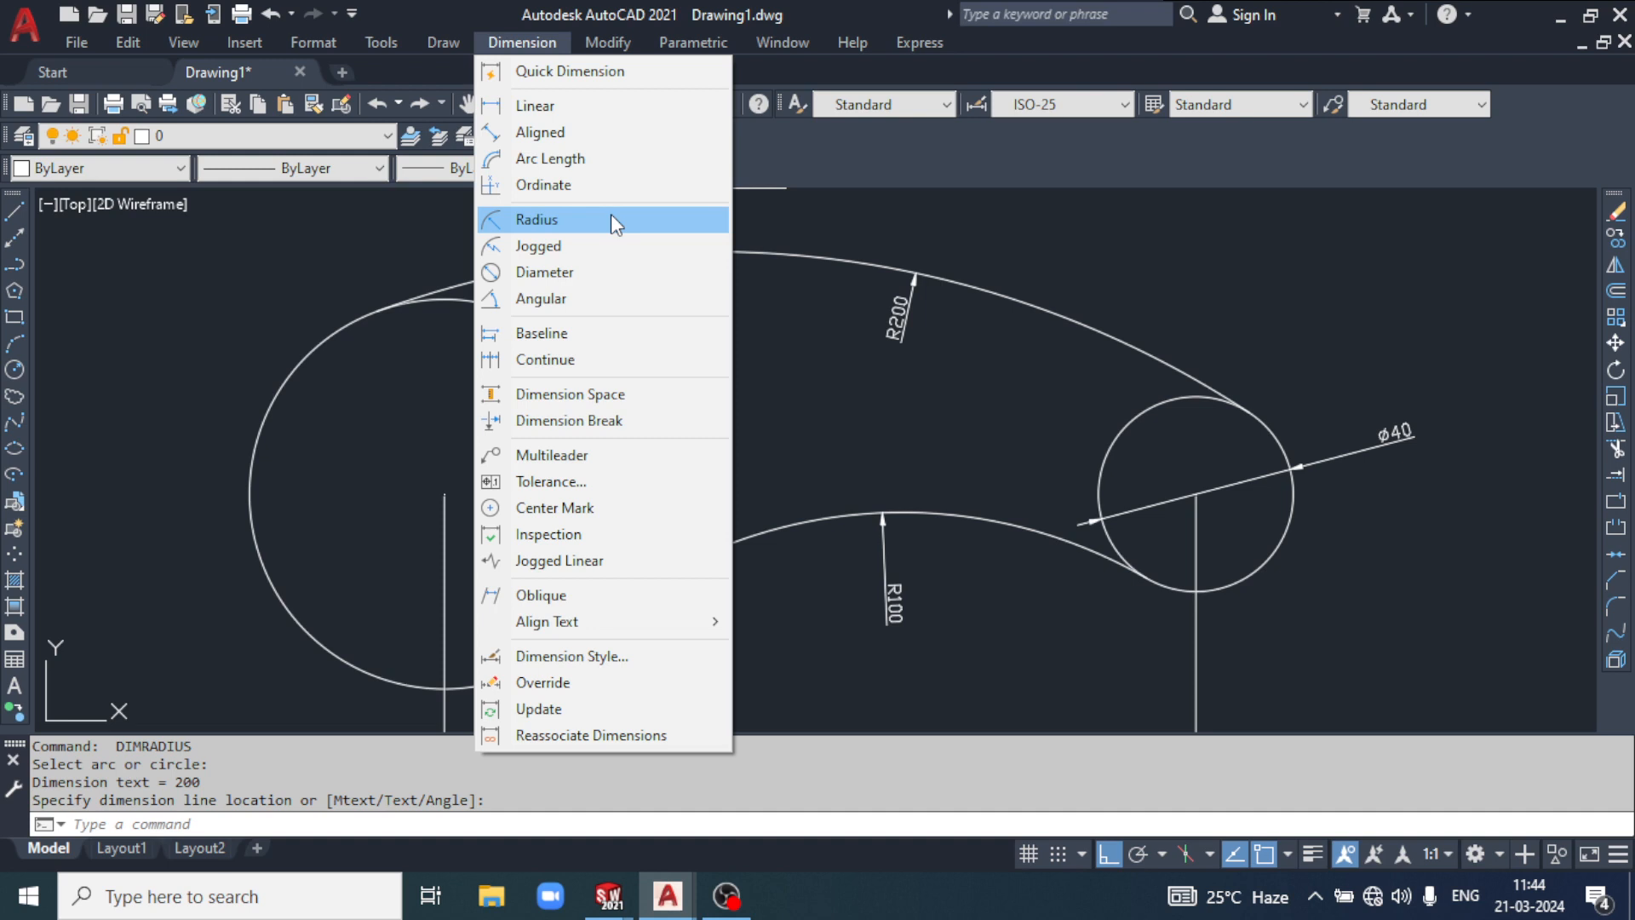
left_click(964, 402)
scroll(868, 486, "down", 2)
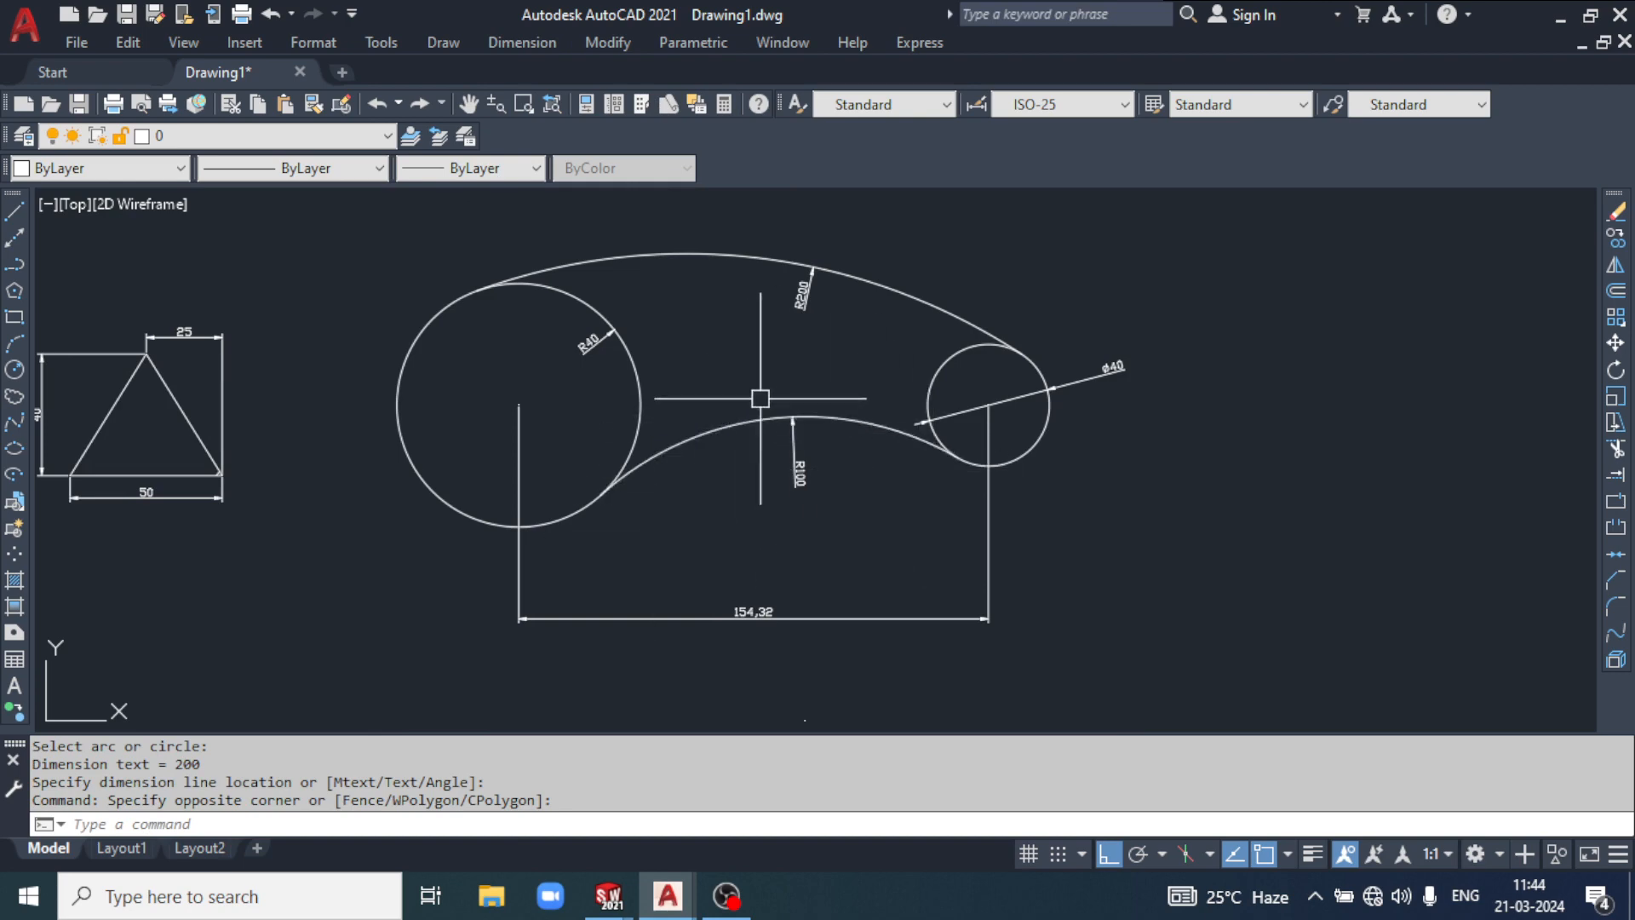
scroll(885, 415, "up", 2)
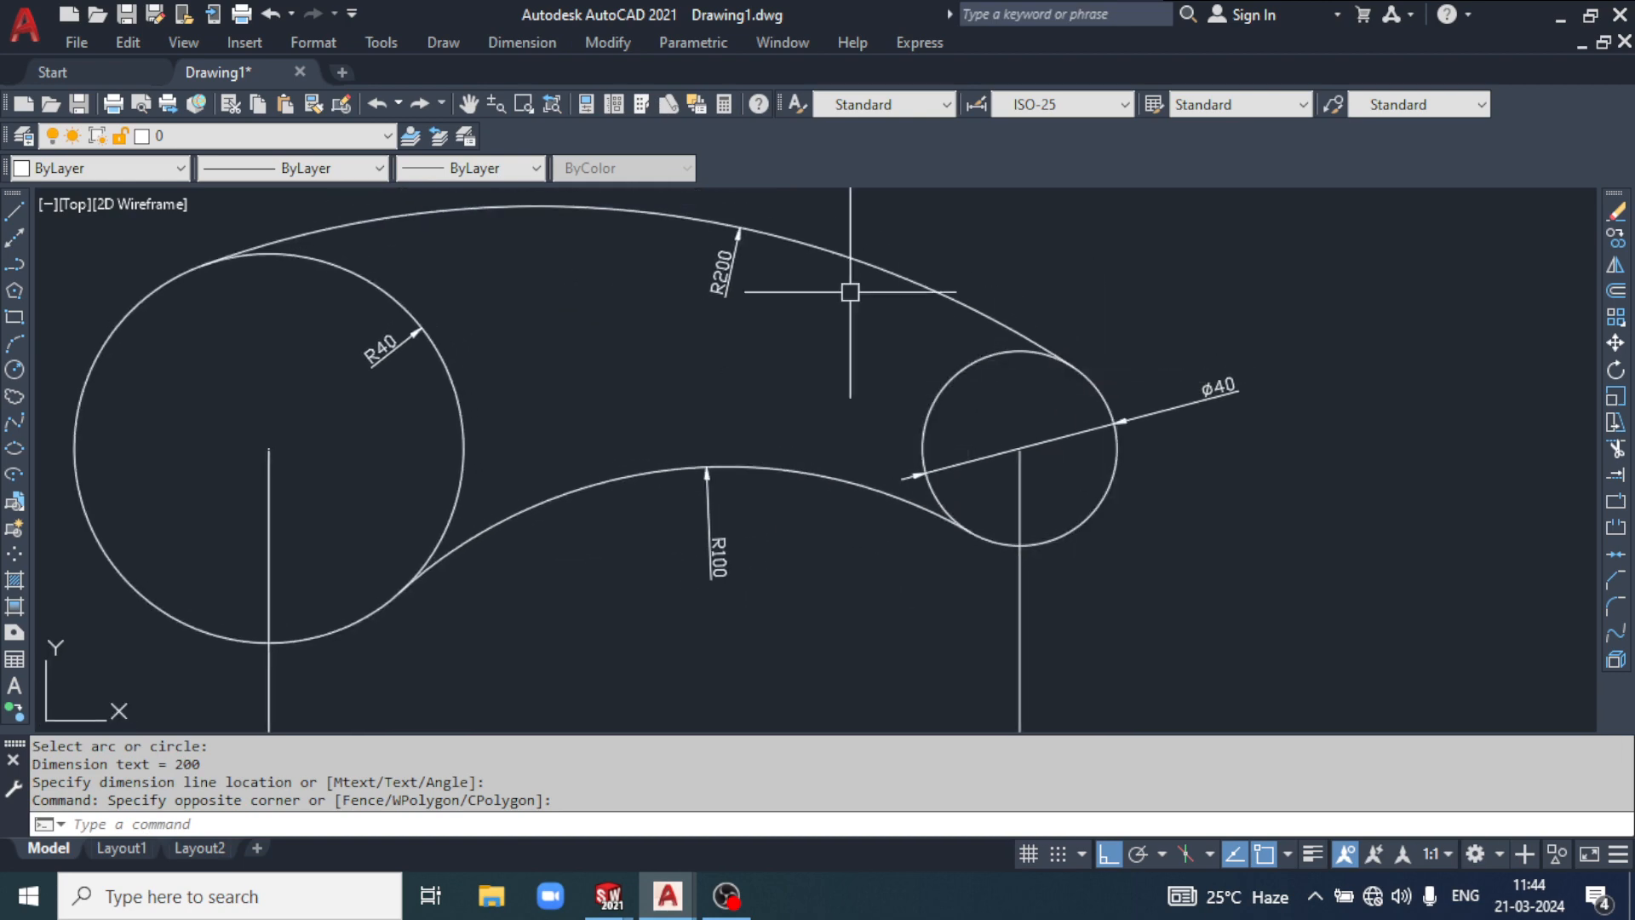
left_click(515, 43)
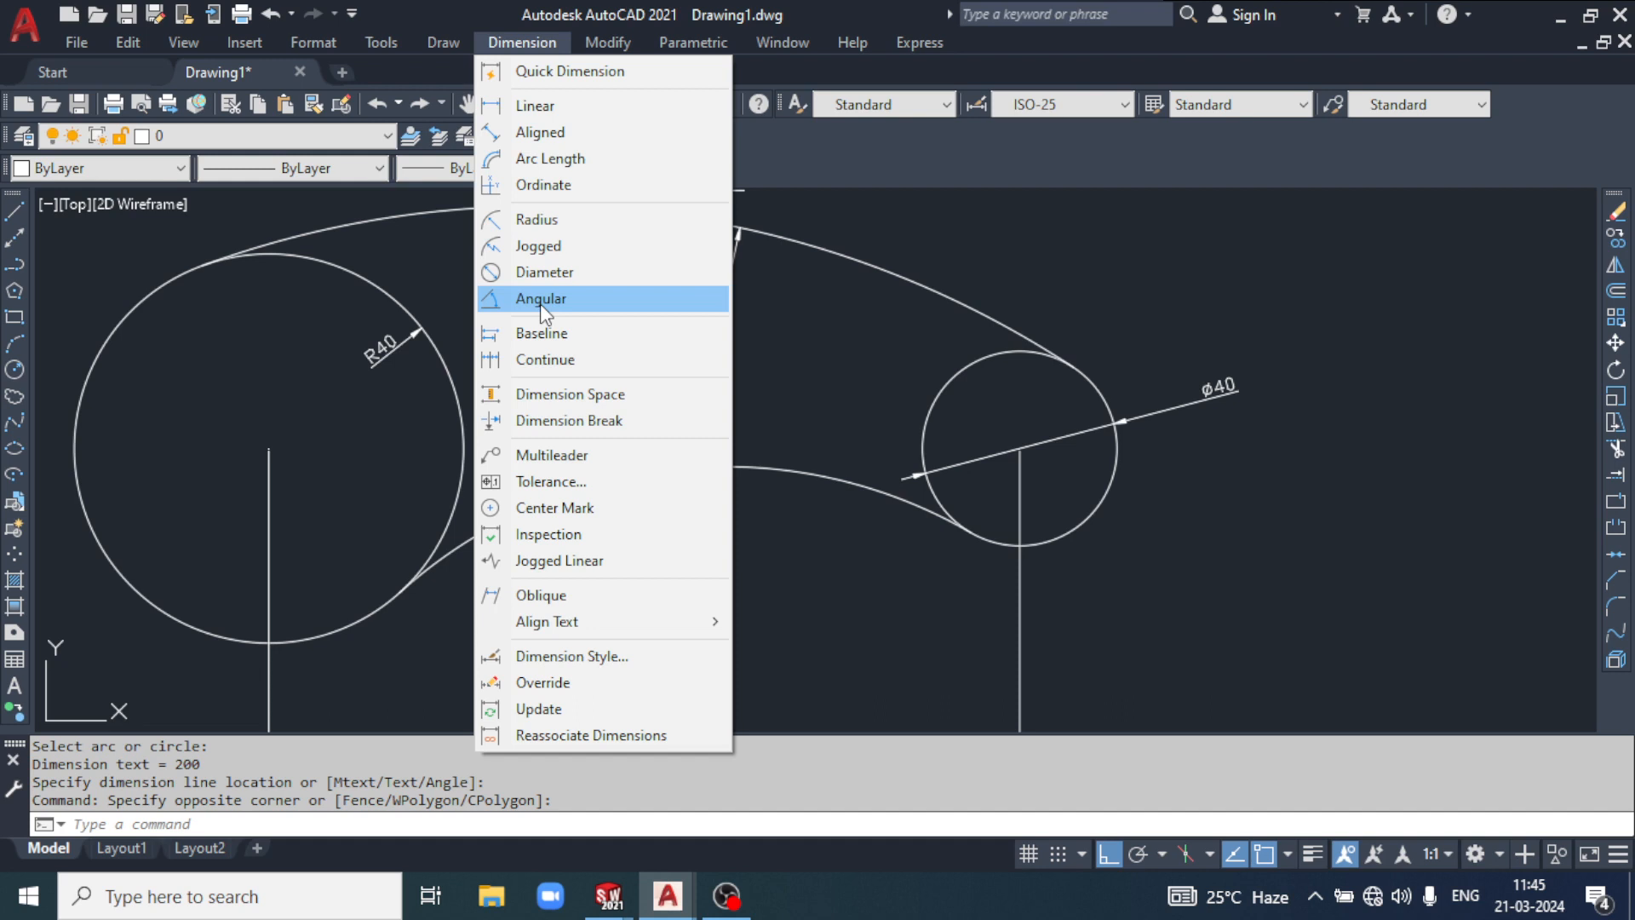
left_click(1258, 240)
scroll(1149, 290, "down", 3)
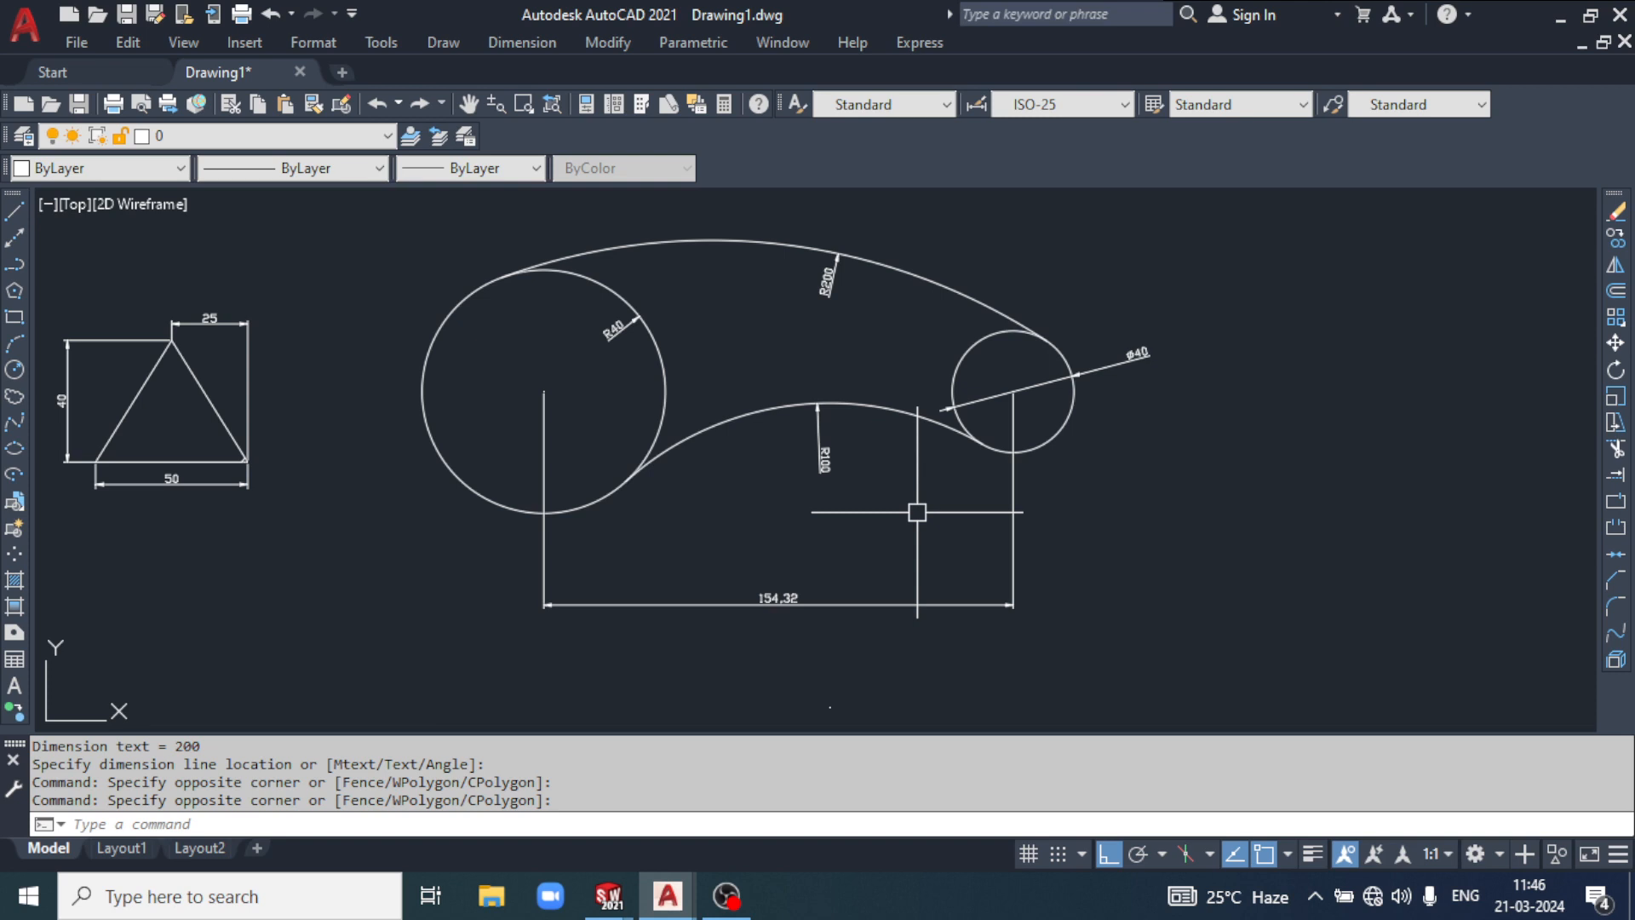
left_click(1319, 496)
left_click(1286, 543)
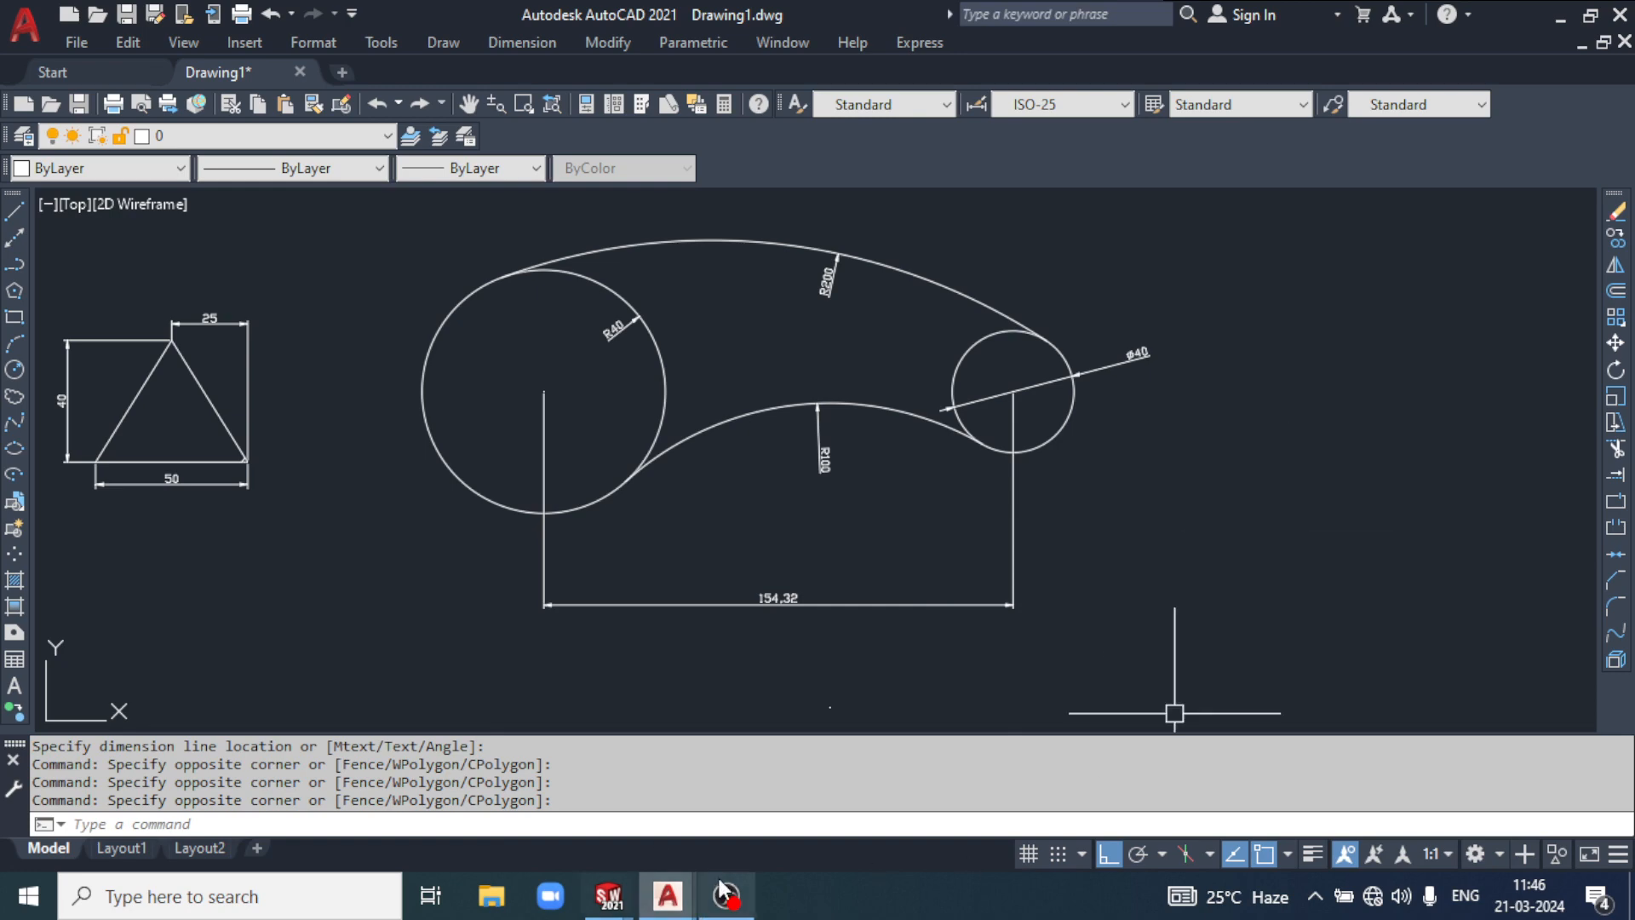
left_click(736, 905)
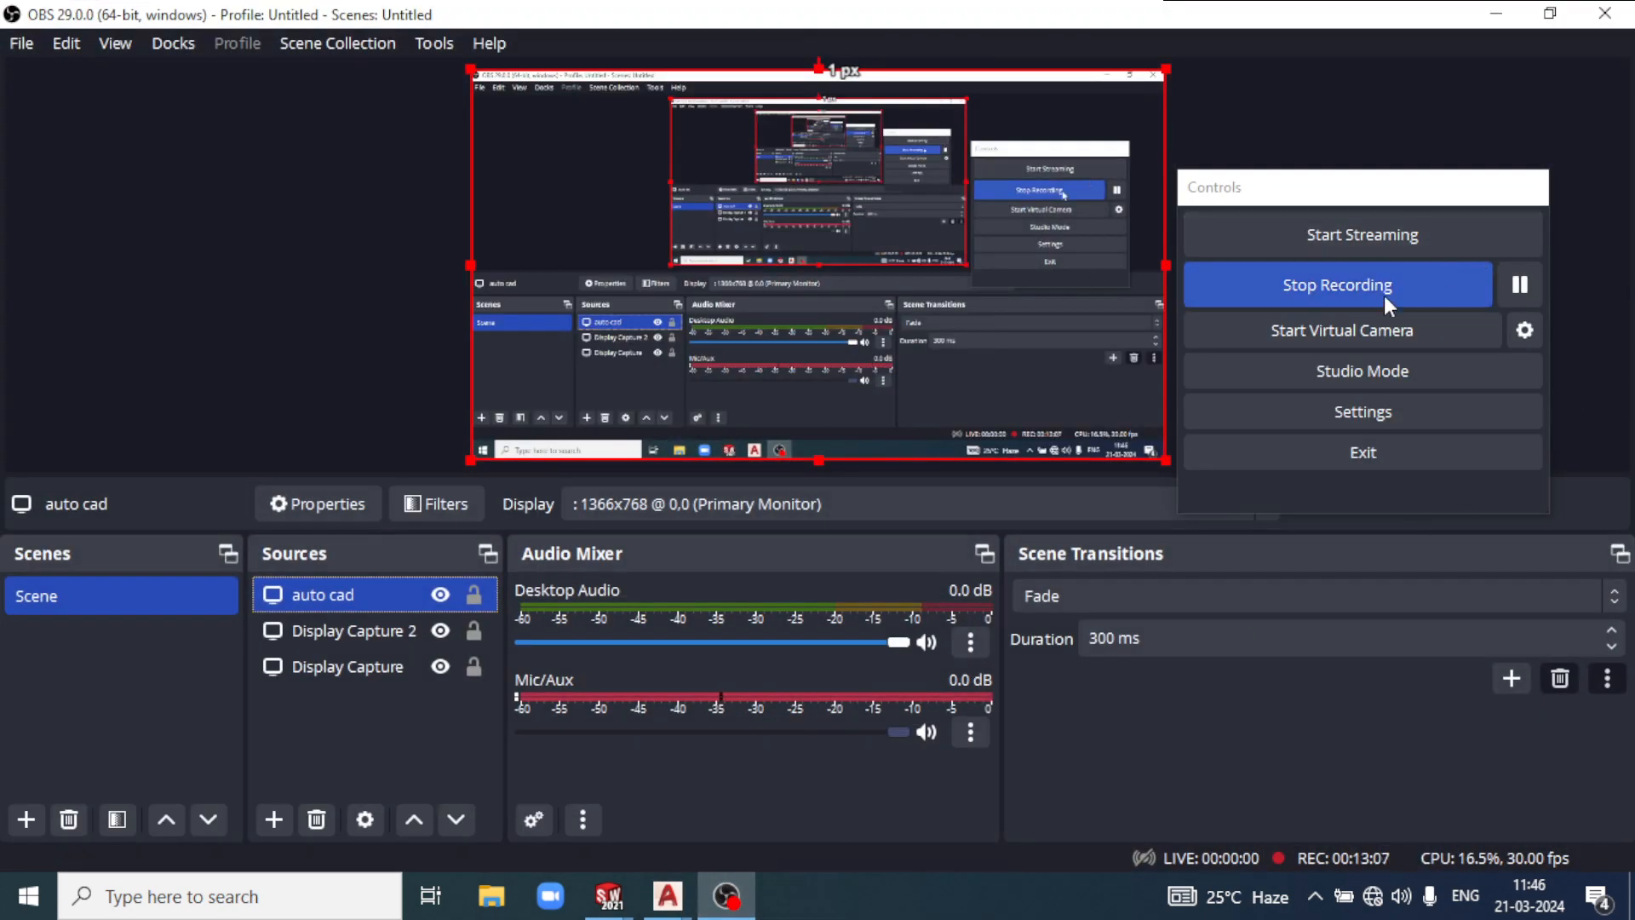